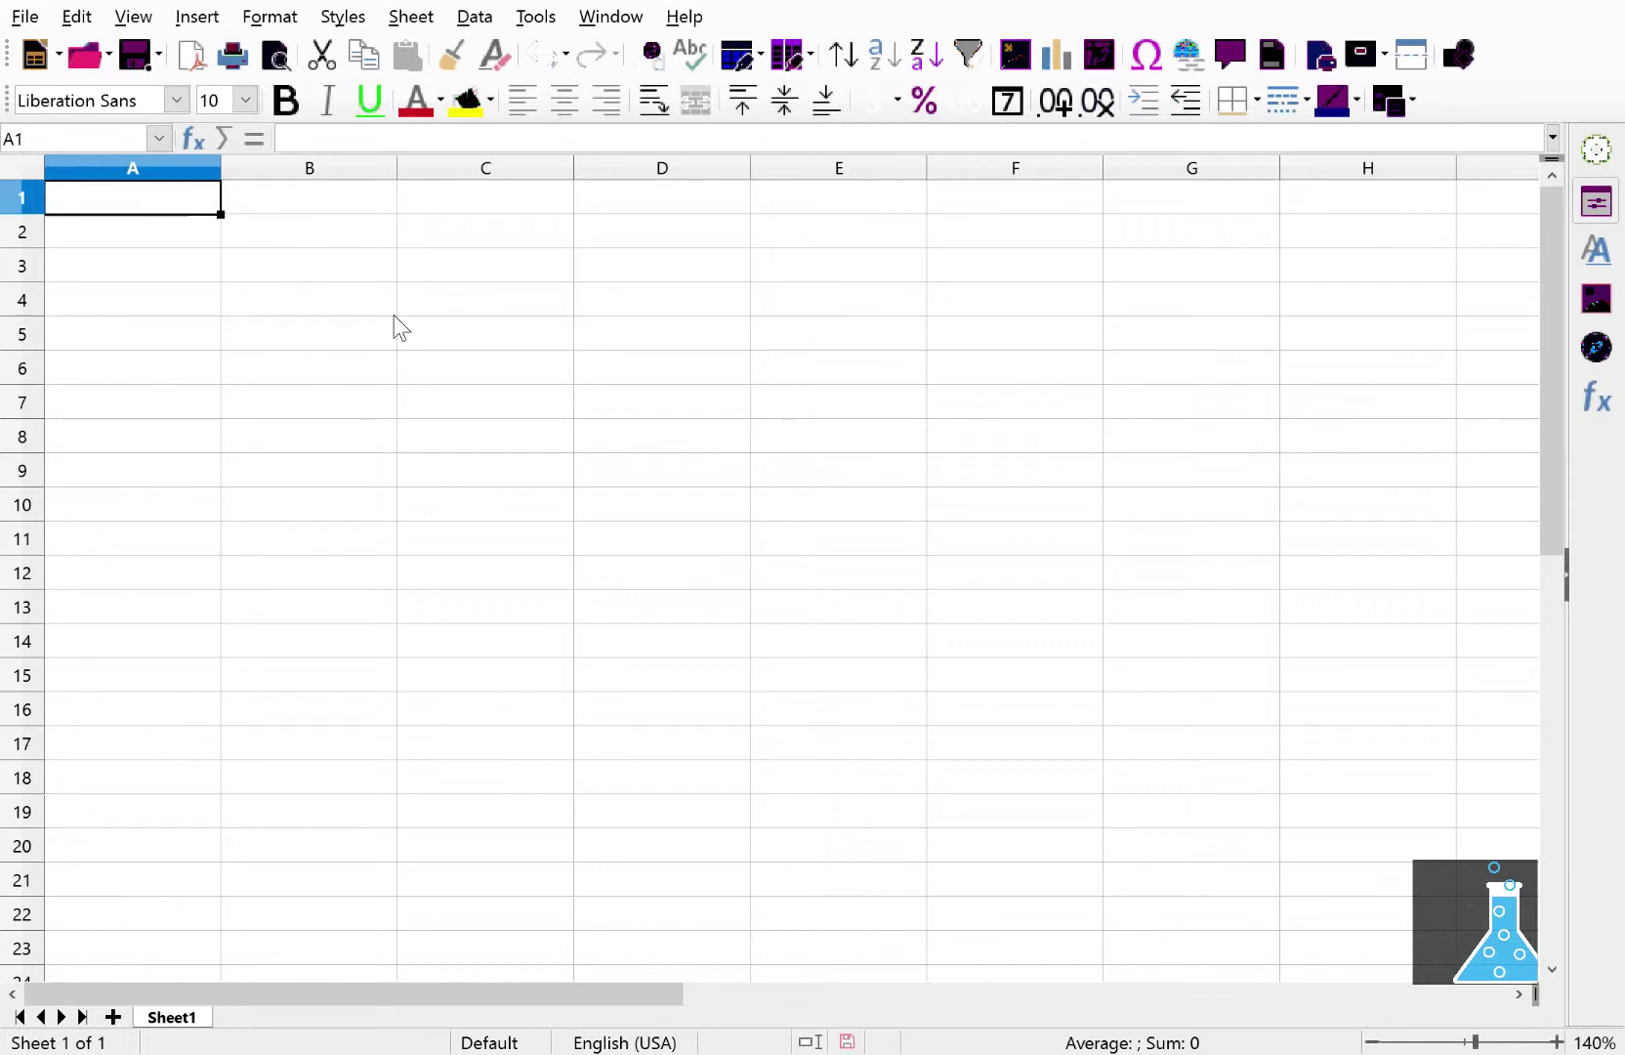
Step: Enter the column headers "numb of months" in cell A1 and "loan amount" in cell B1
type("numb")
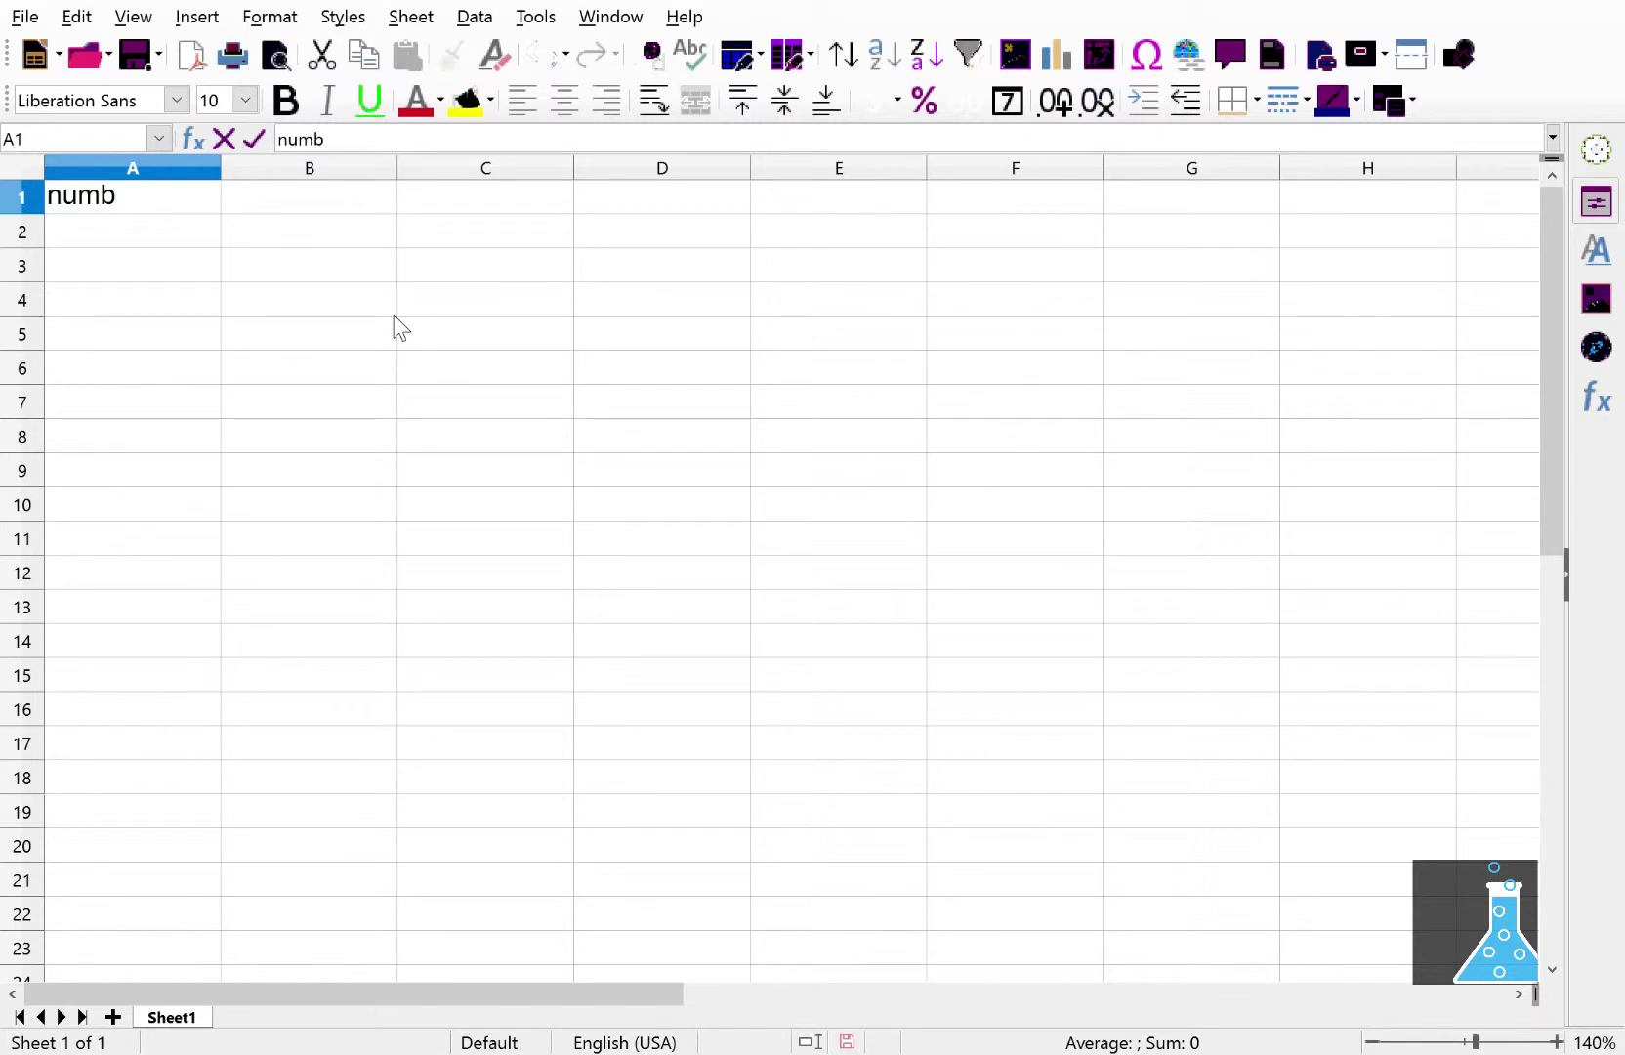
type(" of month")
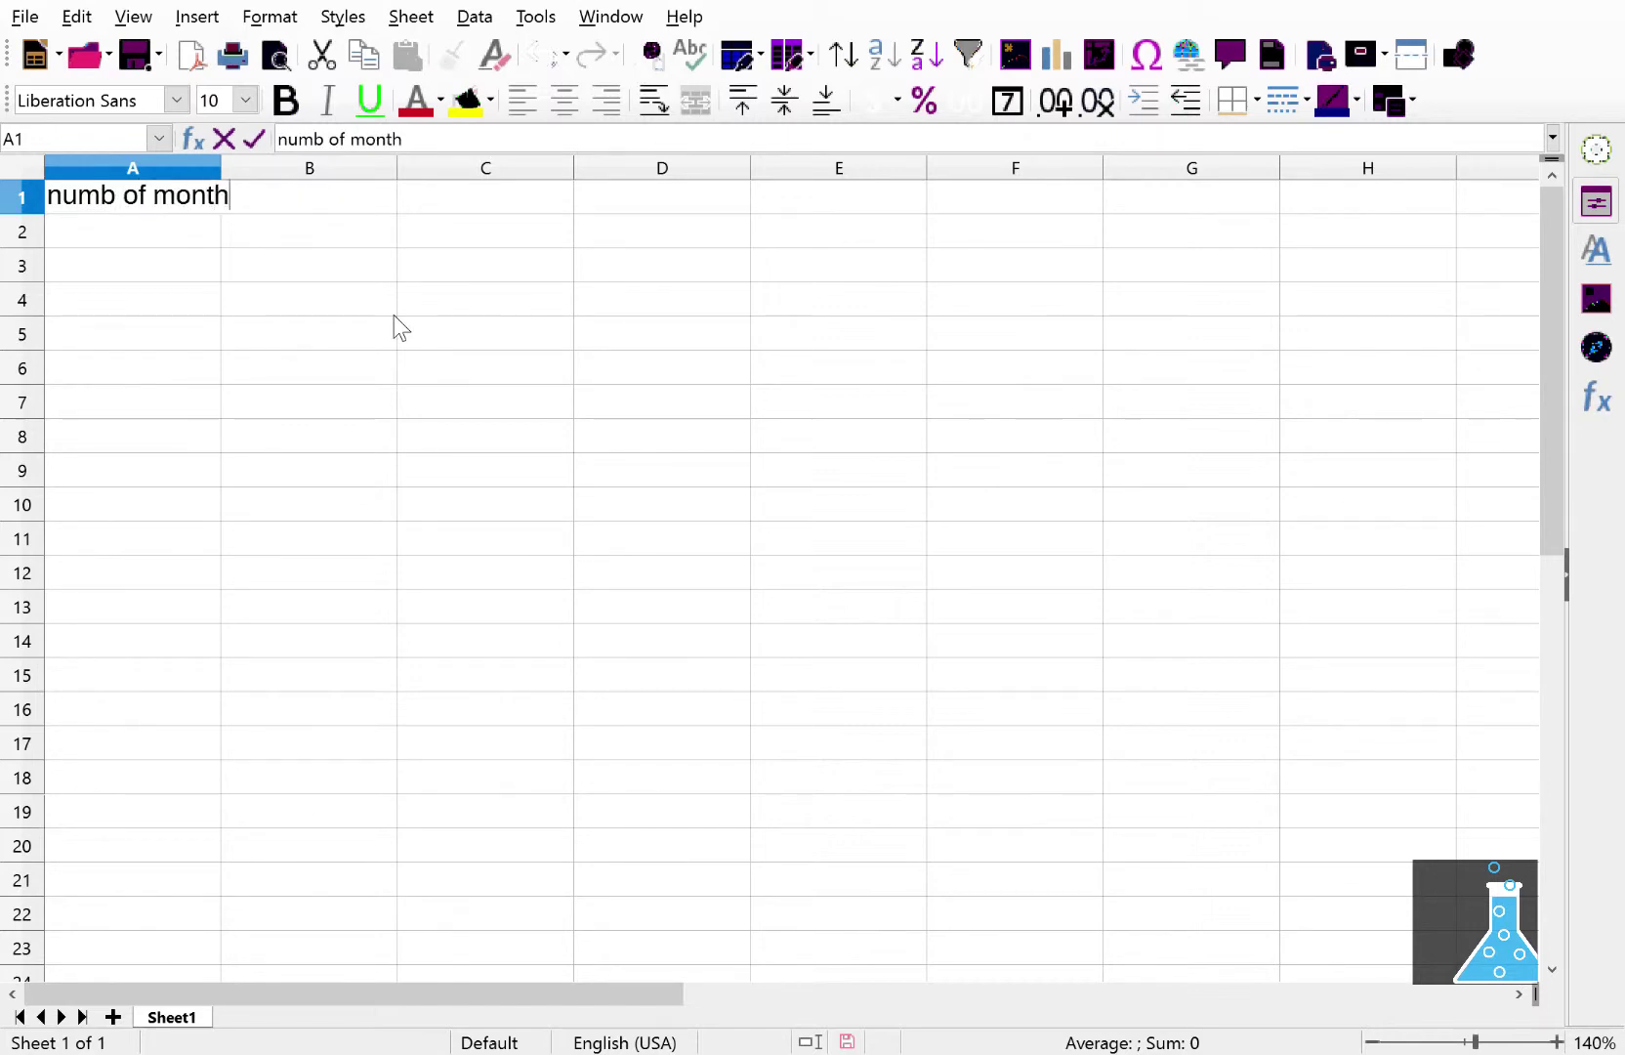
key("BackSpace")
key("BackSpace")
key("BackSpace")
type("s")
key("Tab")
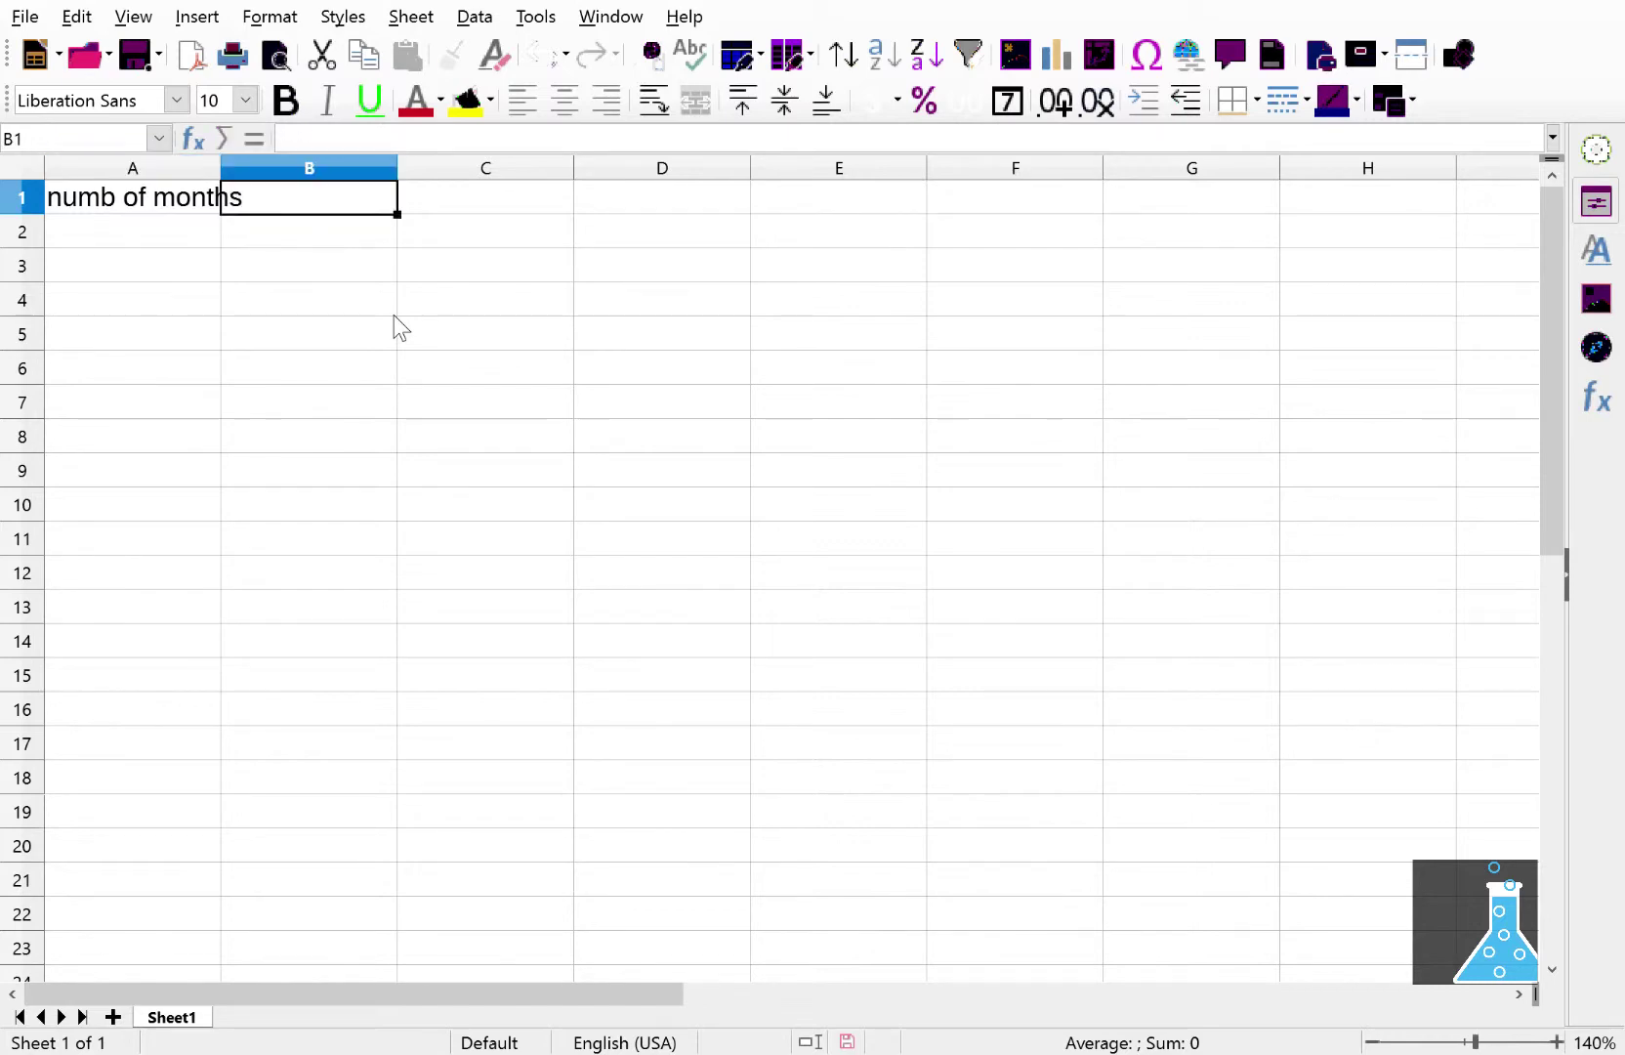
type("loan")
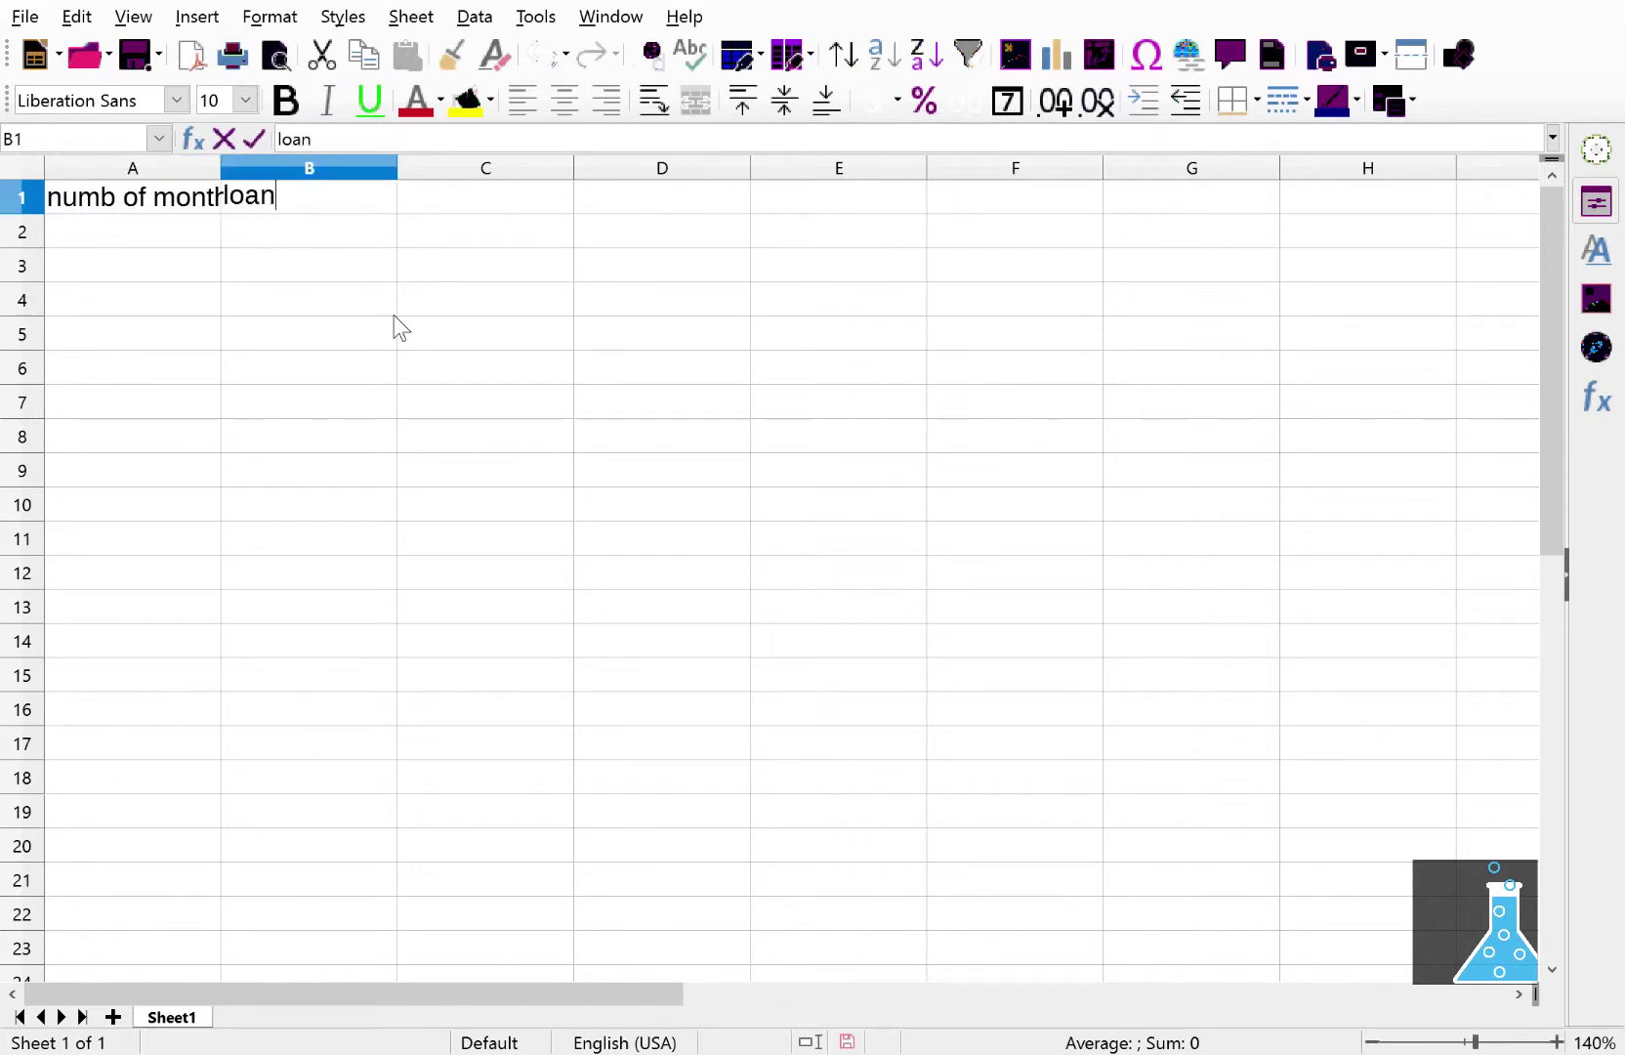
type(" amount")
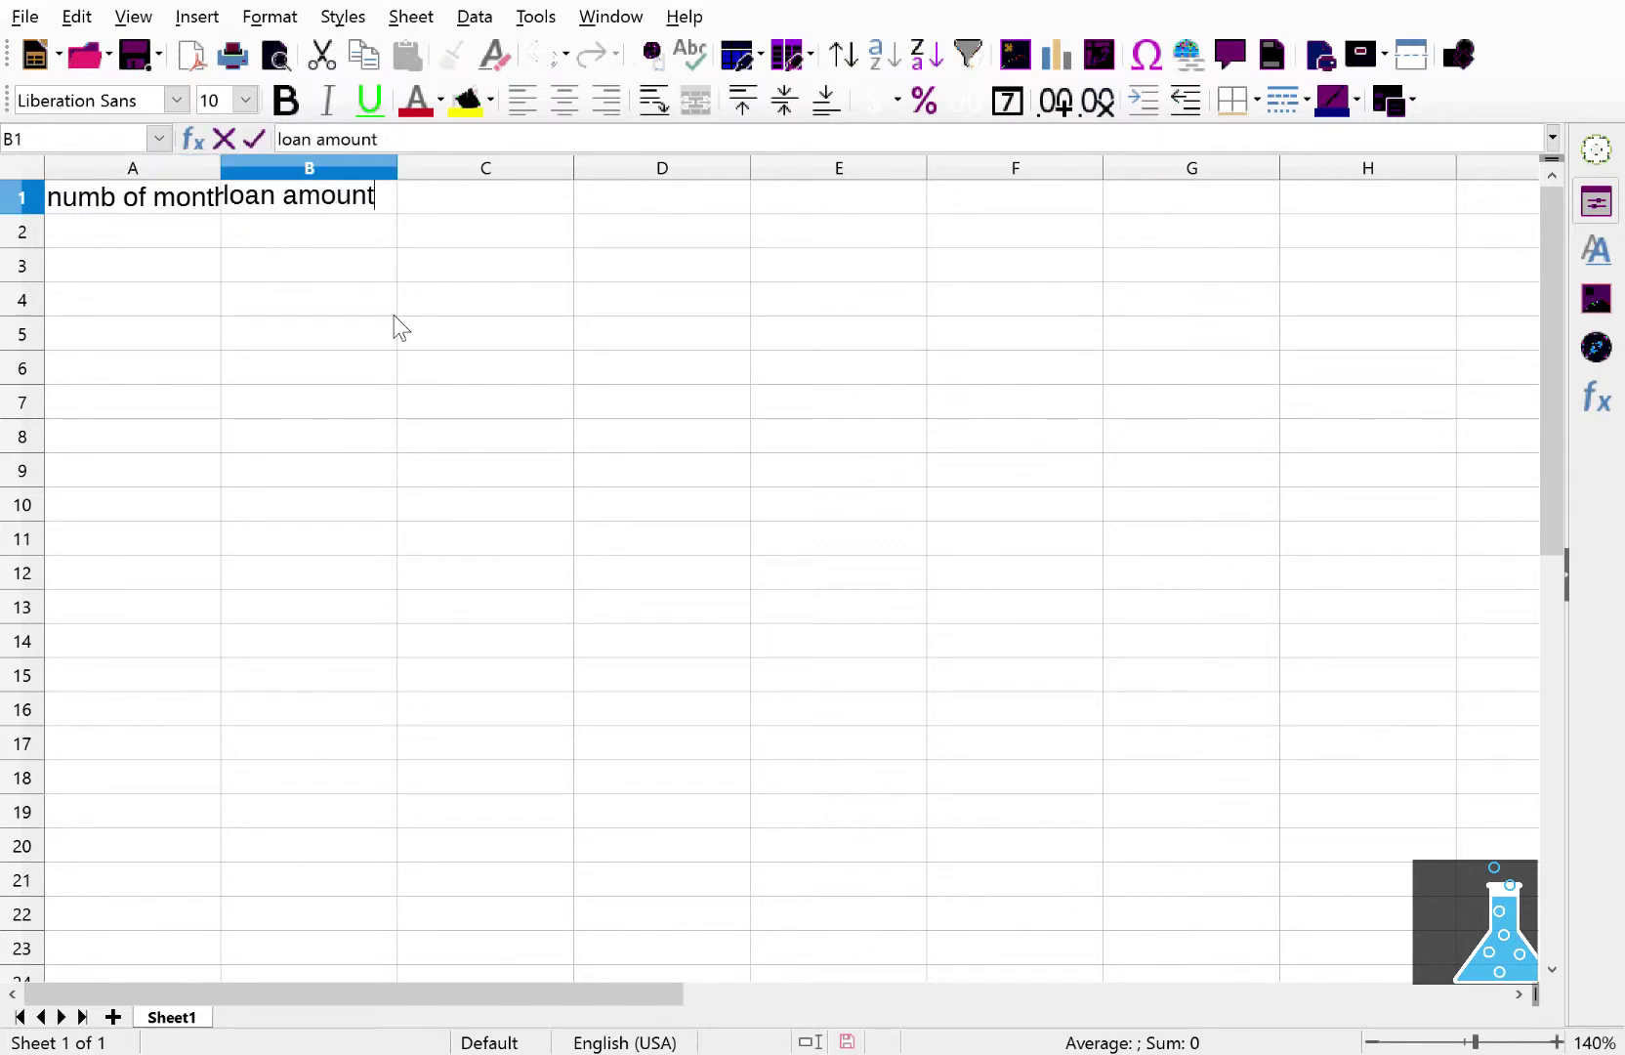
key("Tab")
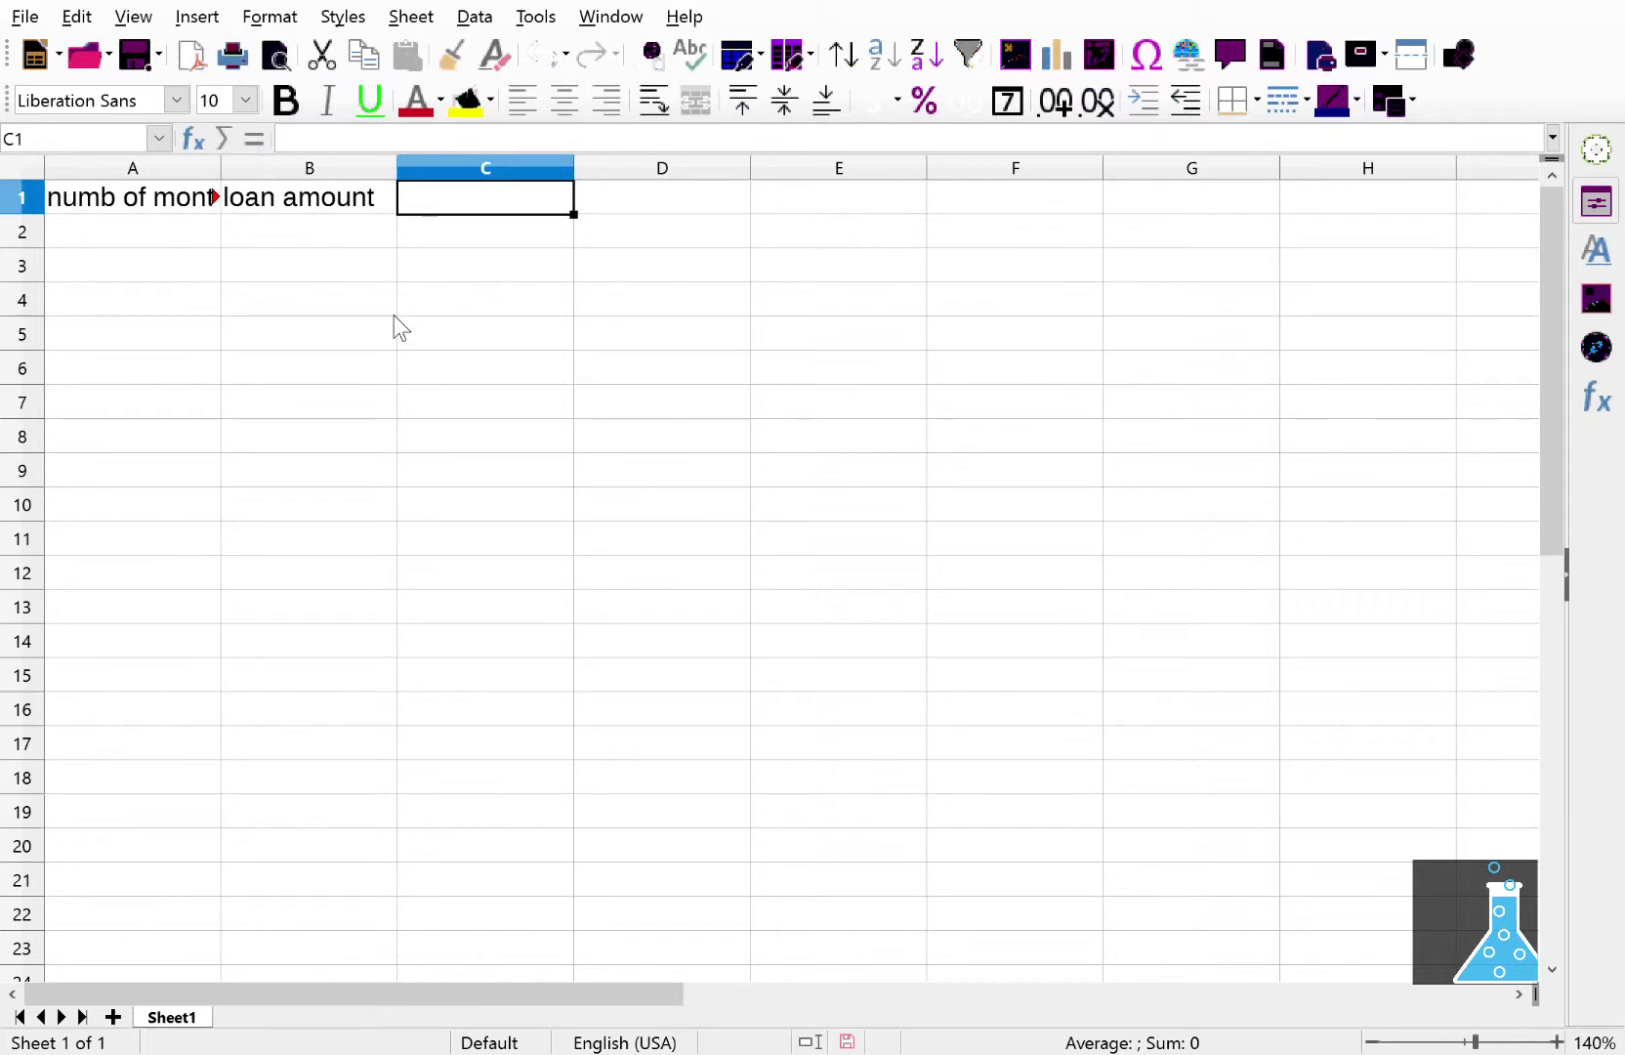
Step: Add the column headers "int pay", "prin pay" and "extra pay" in cells C1 to E1
type("in")
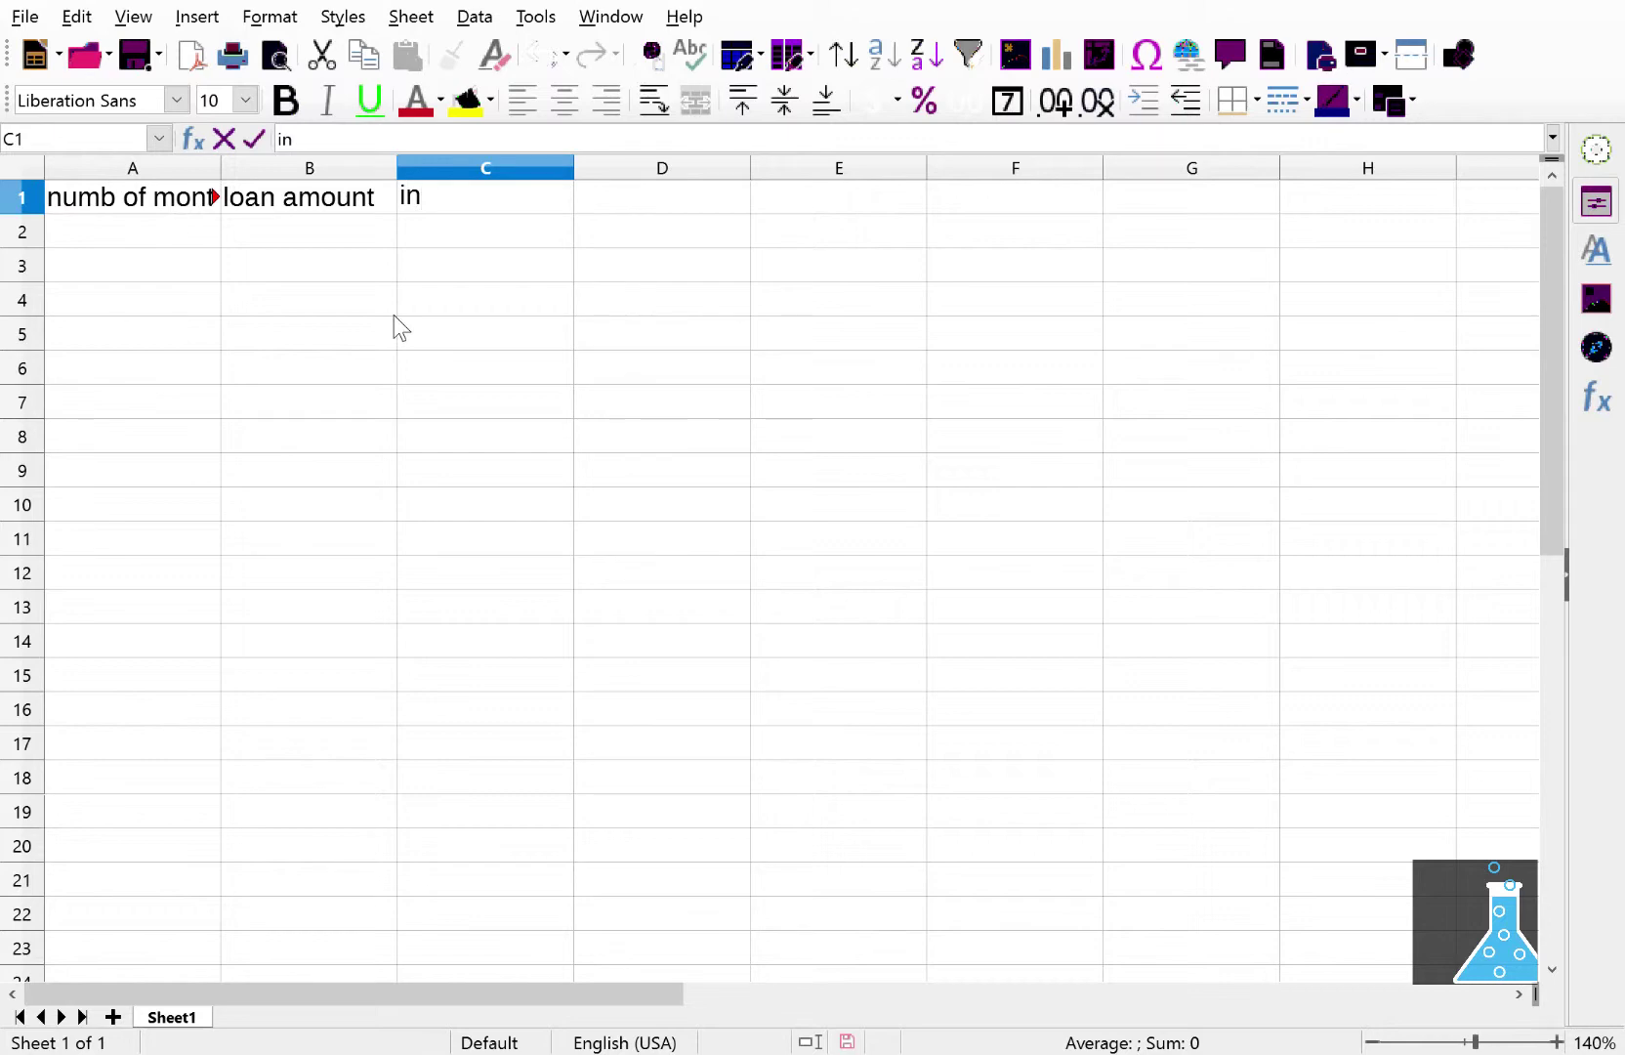
type("t pay")
key("Tab")
type("prin ")
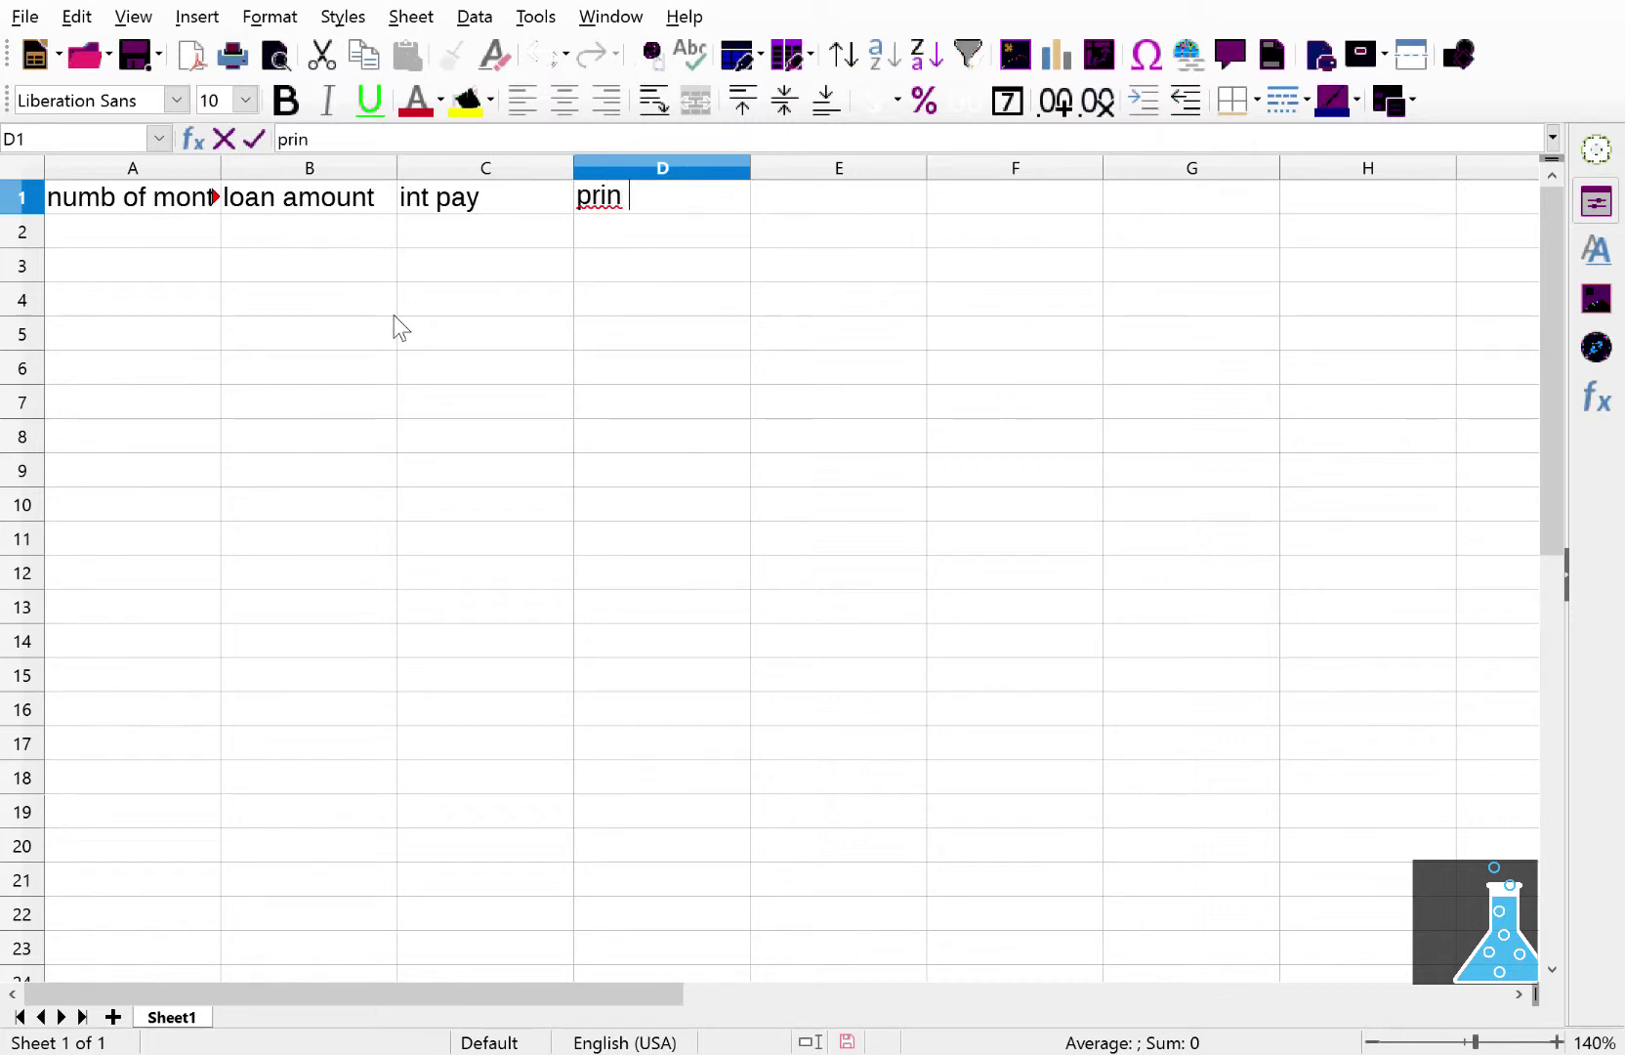
type("pay")
key("Tab")
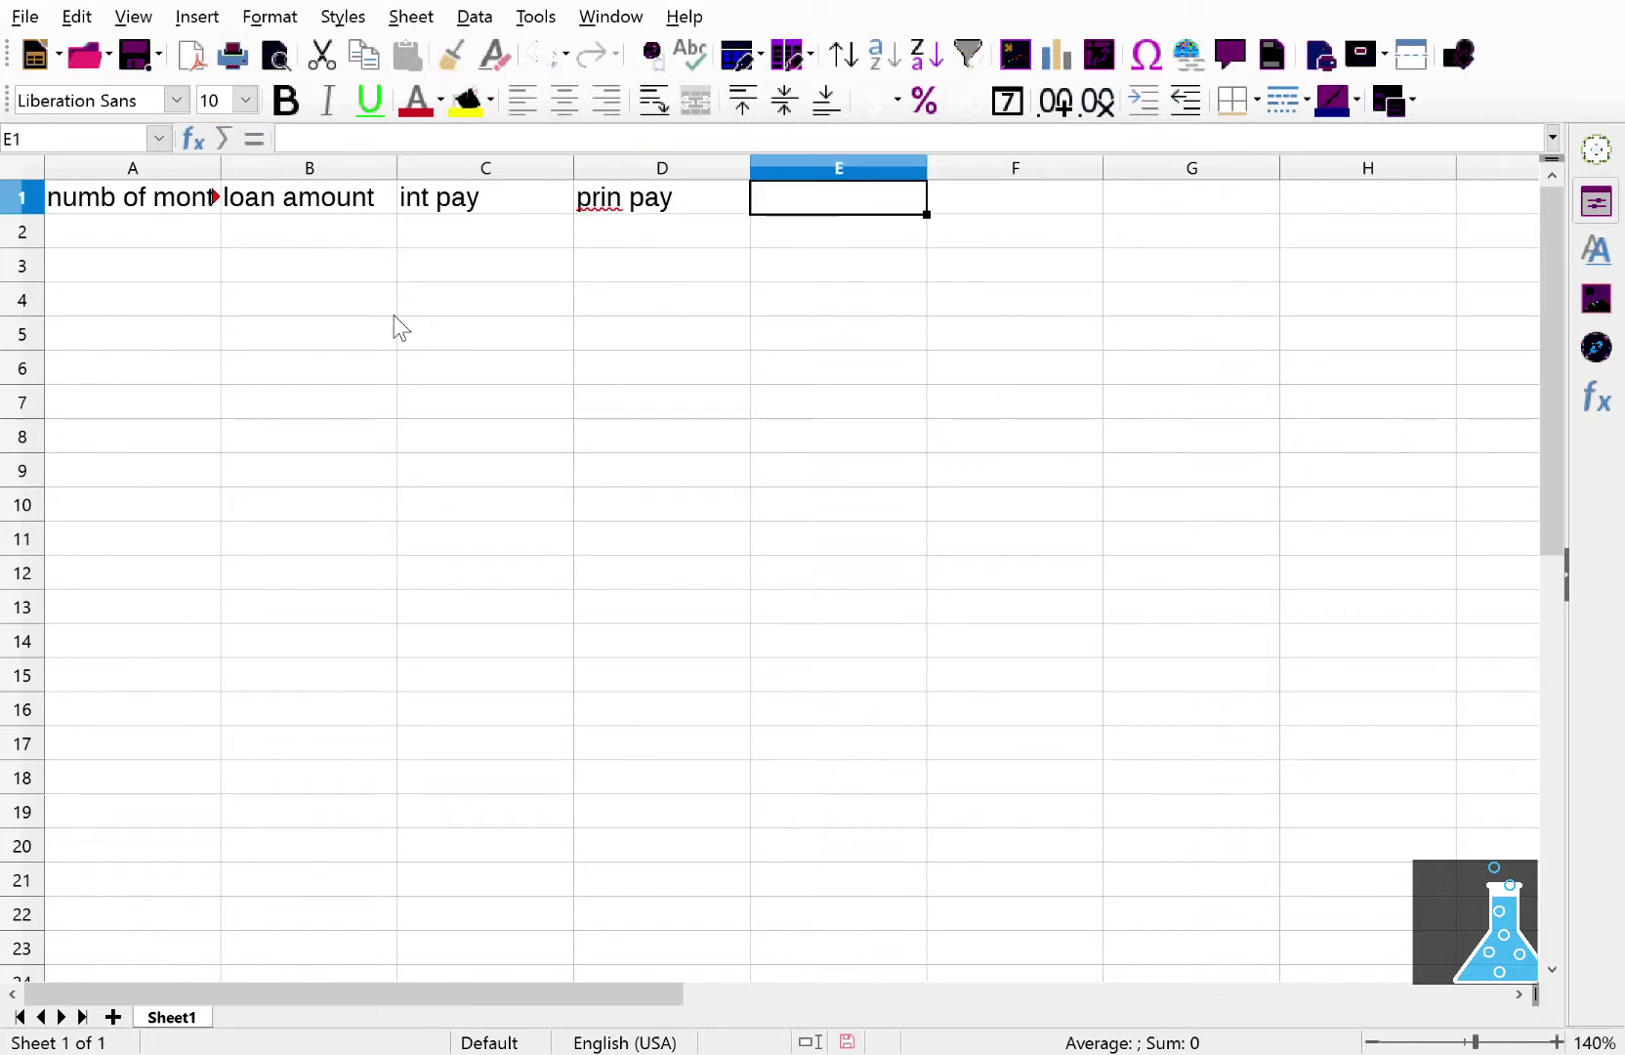
type("e")
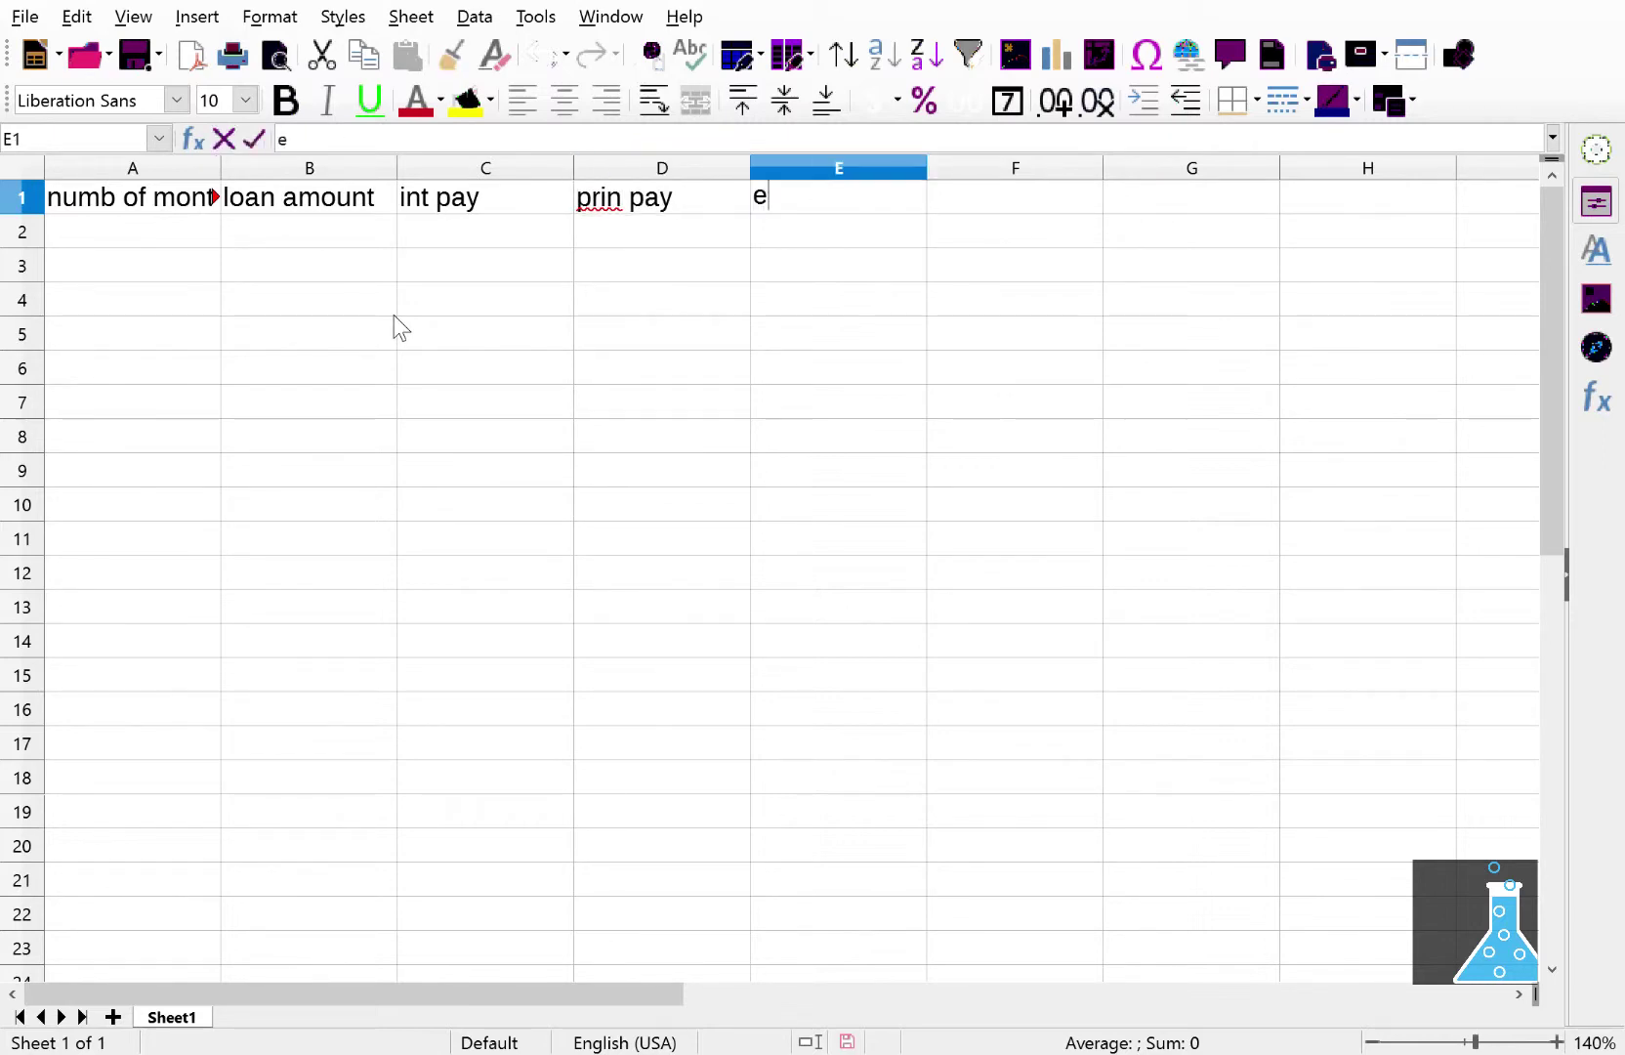
type("xtra pay")
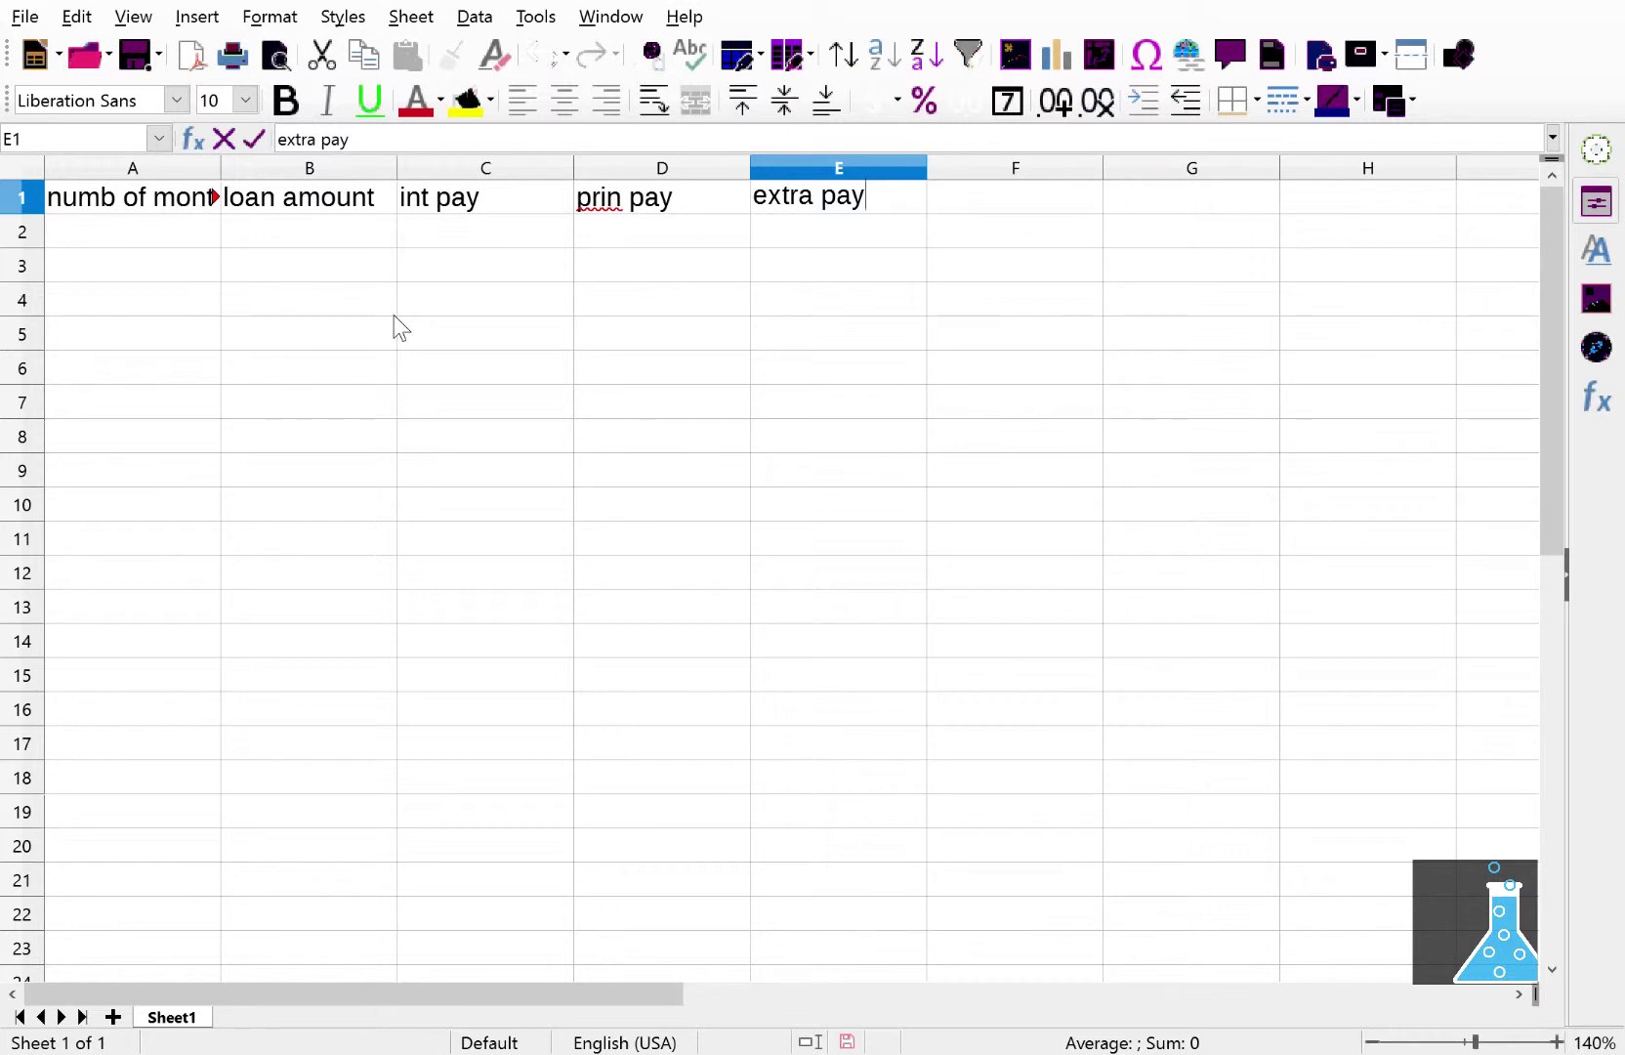
key("Tab")
Step: Label cell G1 "loan amount" and cell G2 "interest rate", leaving column F empty
key("Tab")
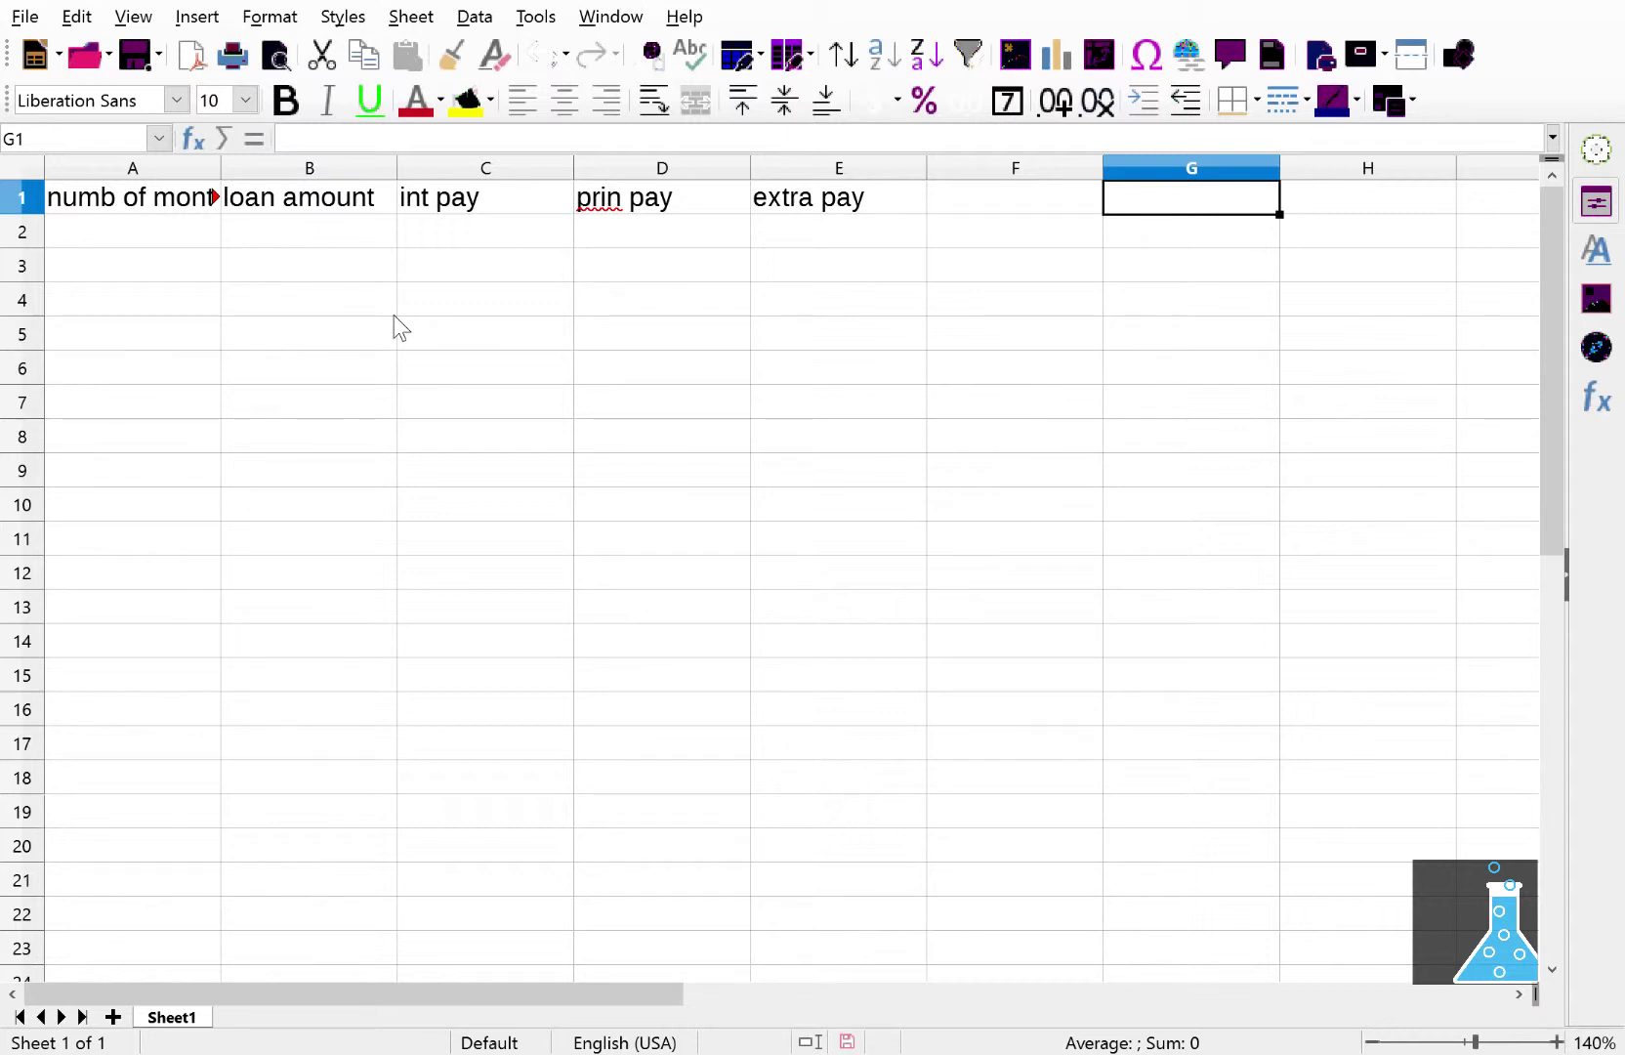
type("loan amount")
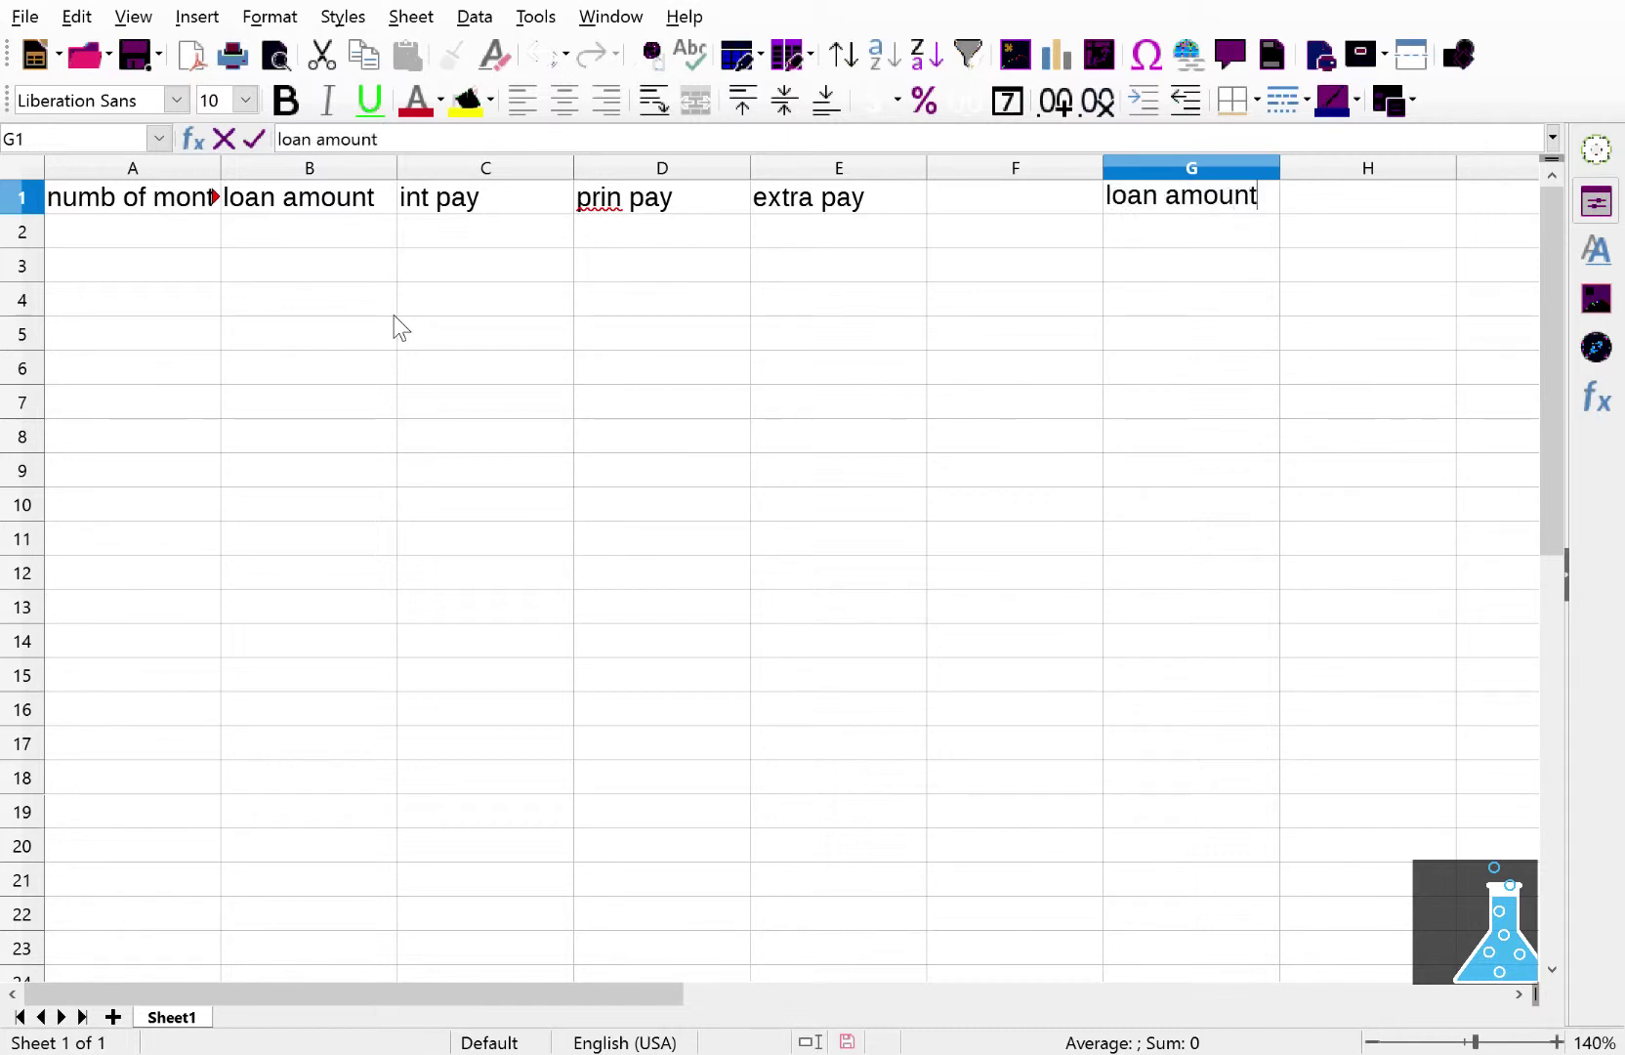
key("Tab")
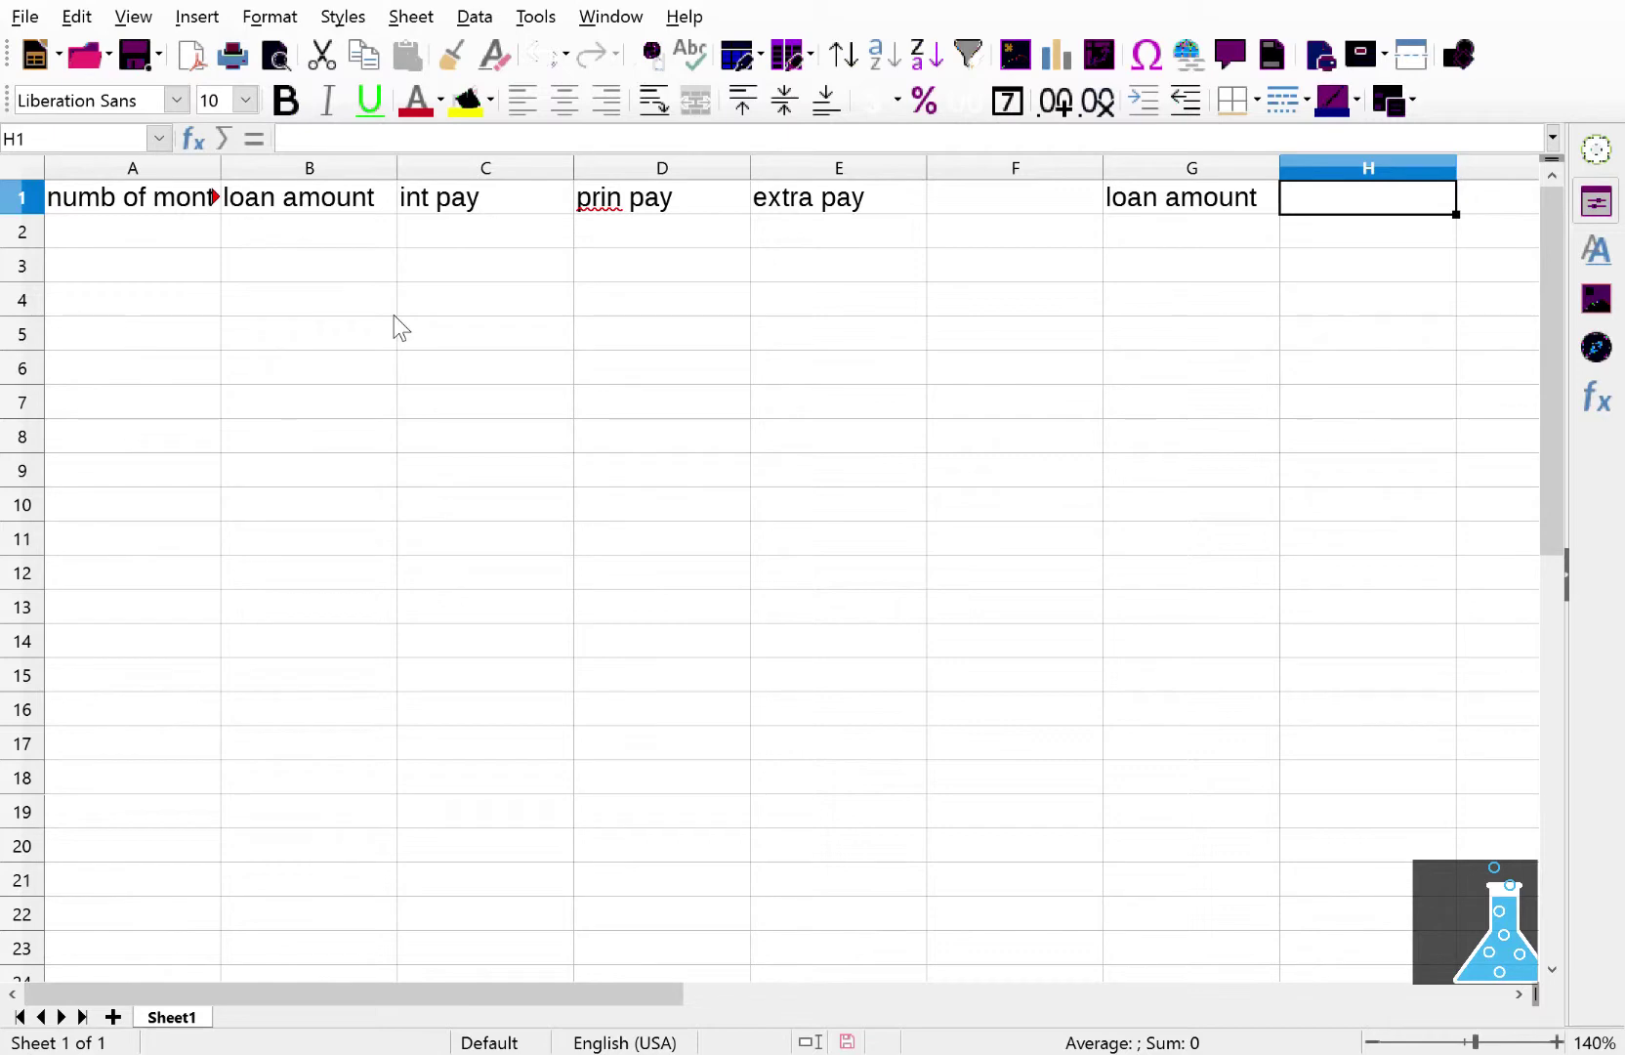
key("Return")
key("Tab")
key("Tab")
key("Tab")
key("Tab")
key("Tab")
key("Tab")
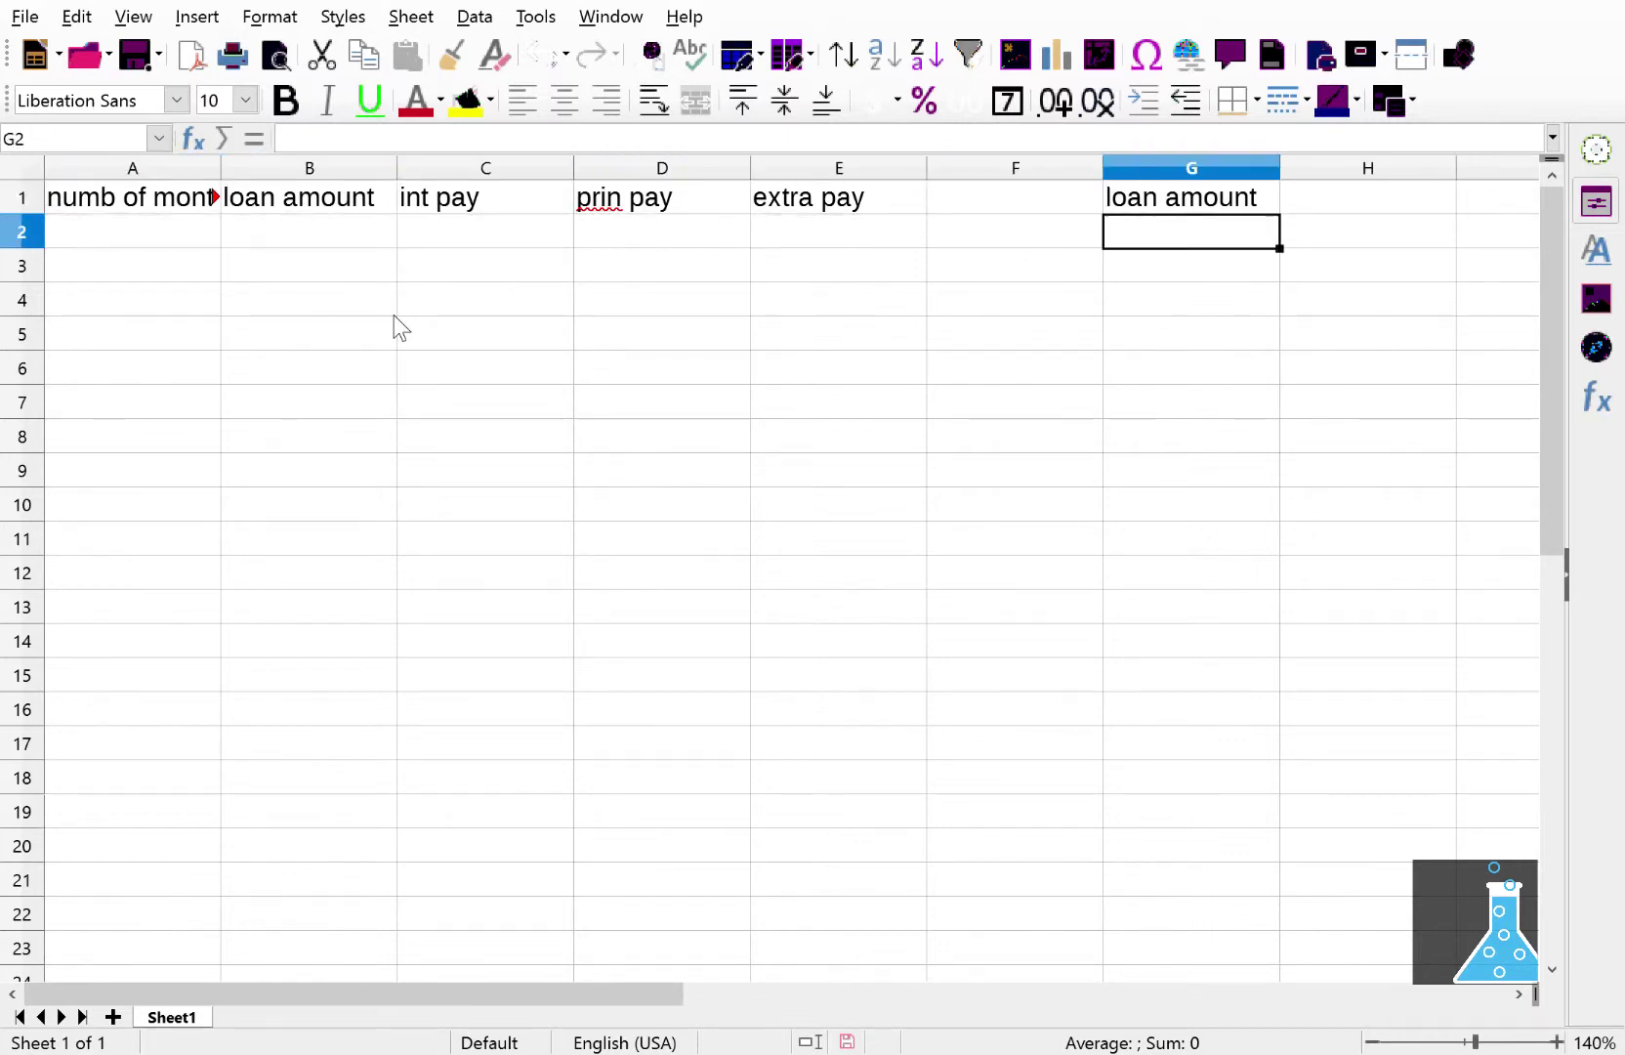
type("in")
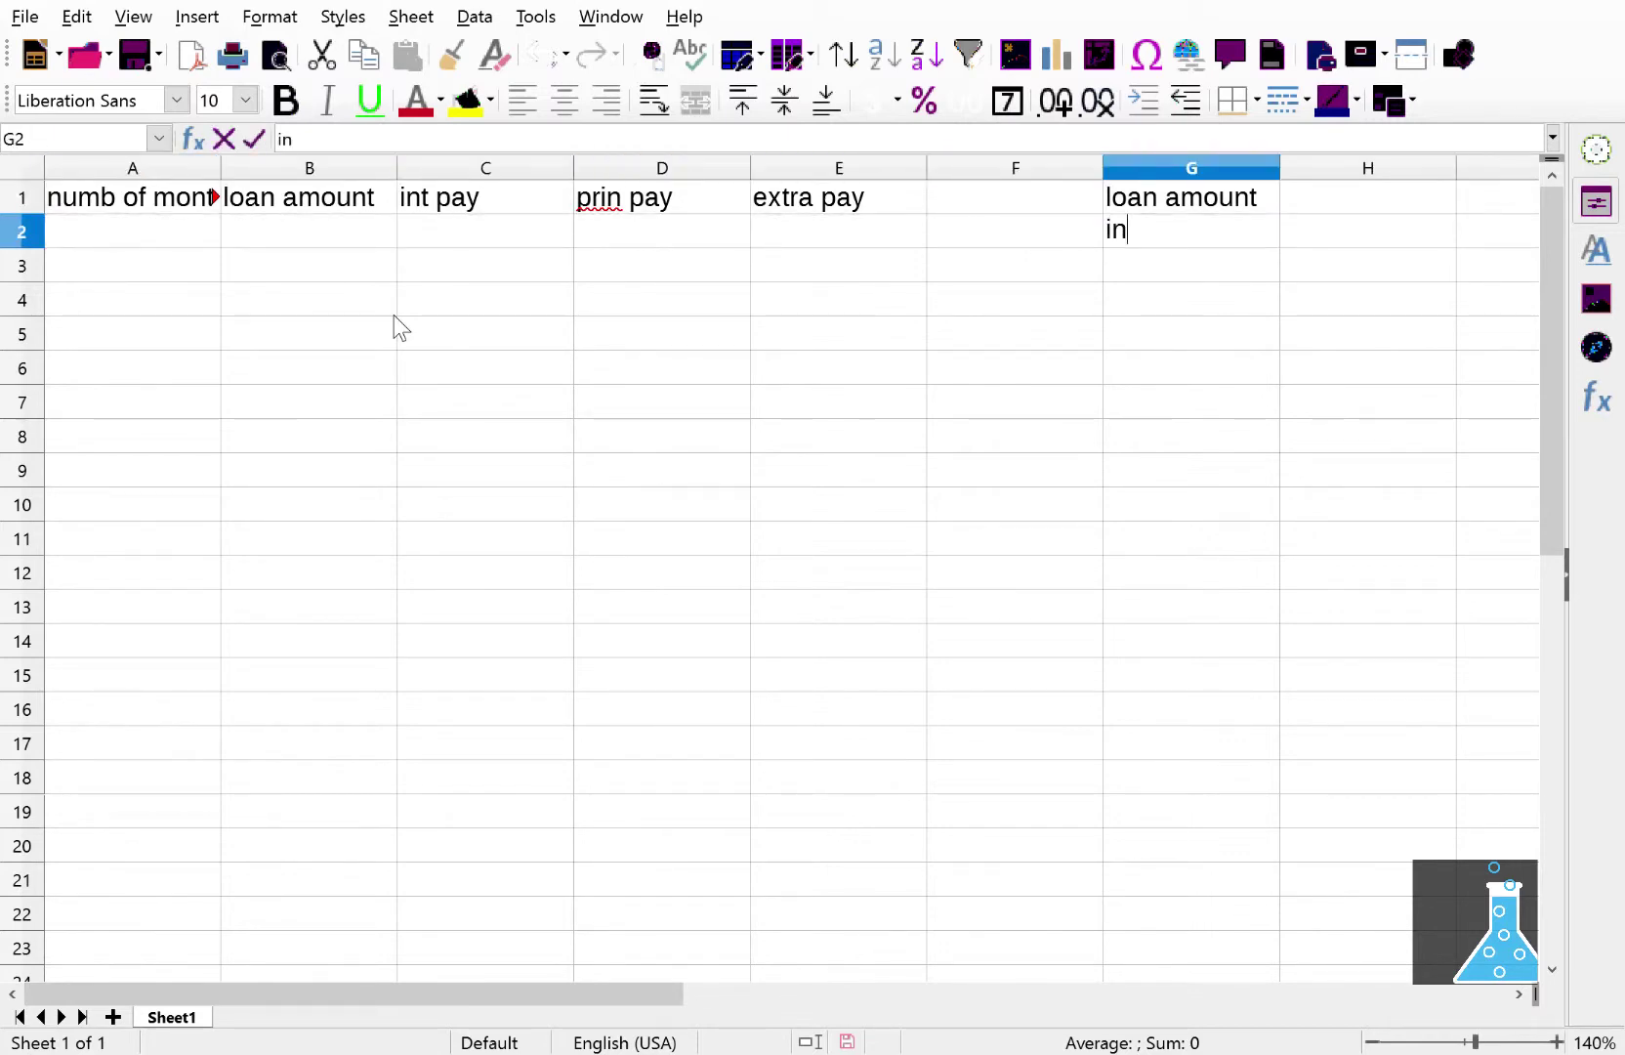
type("teres")
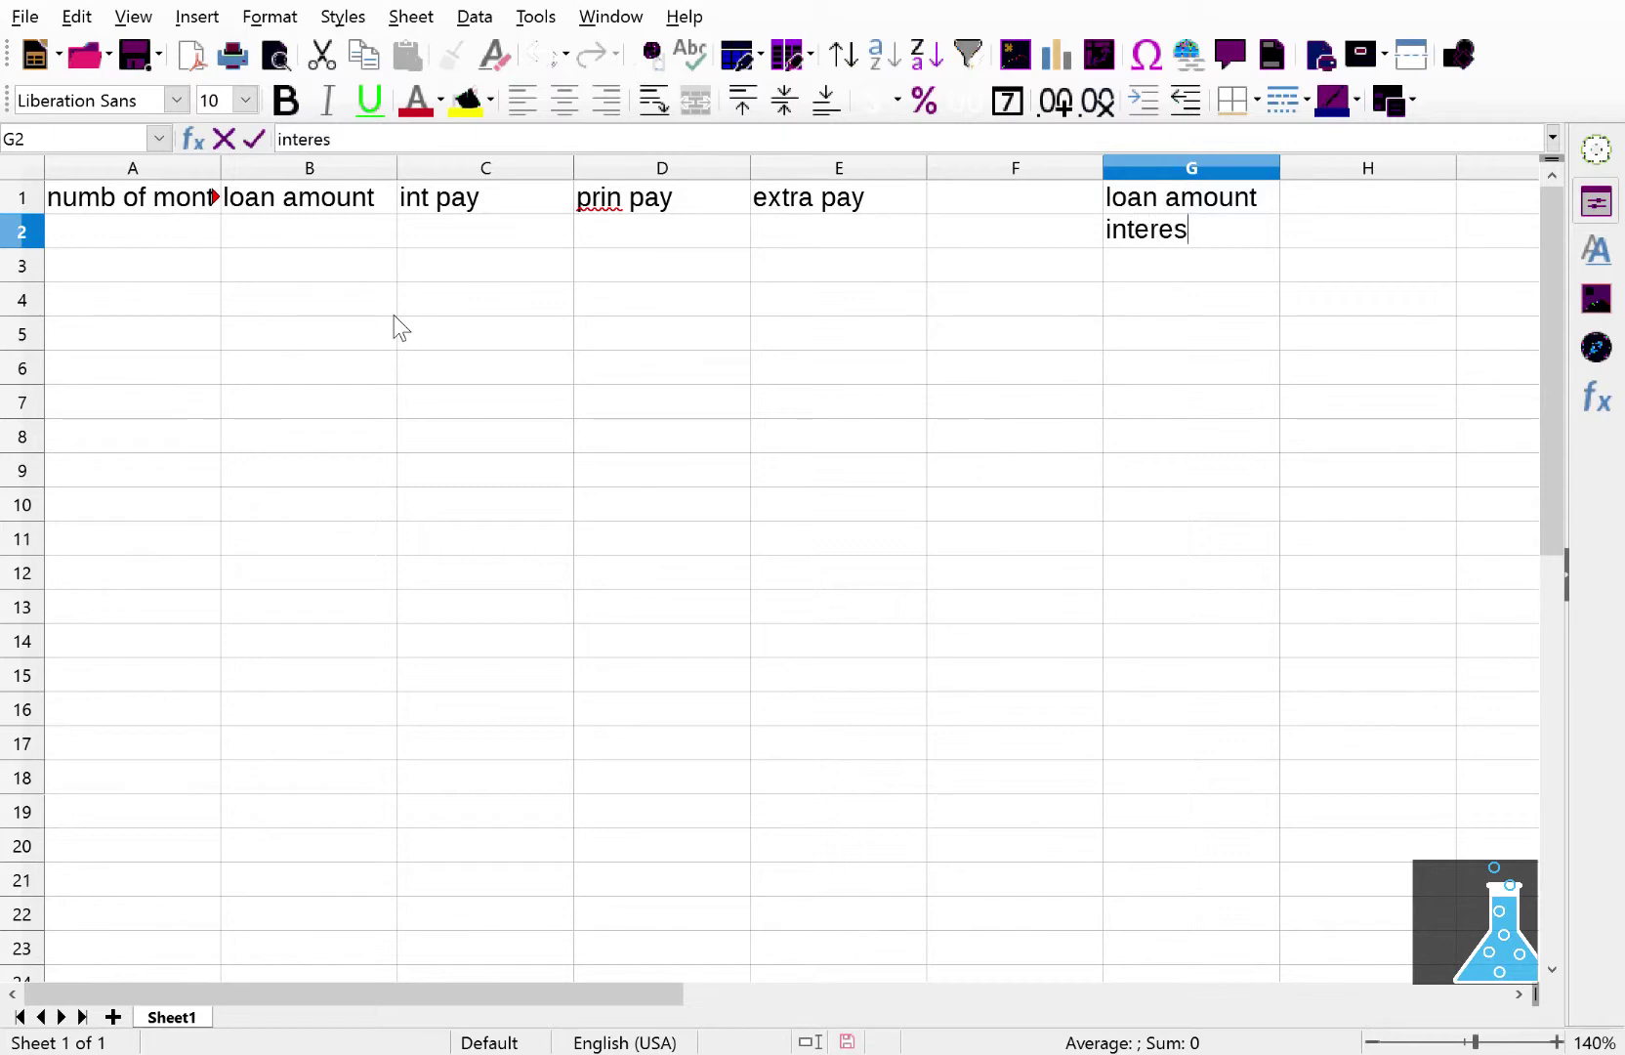
type("t rate")
key("Return")
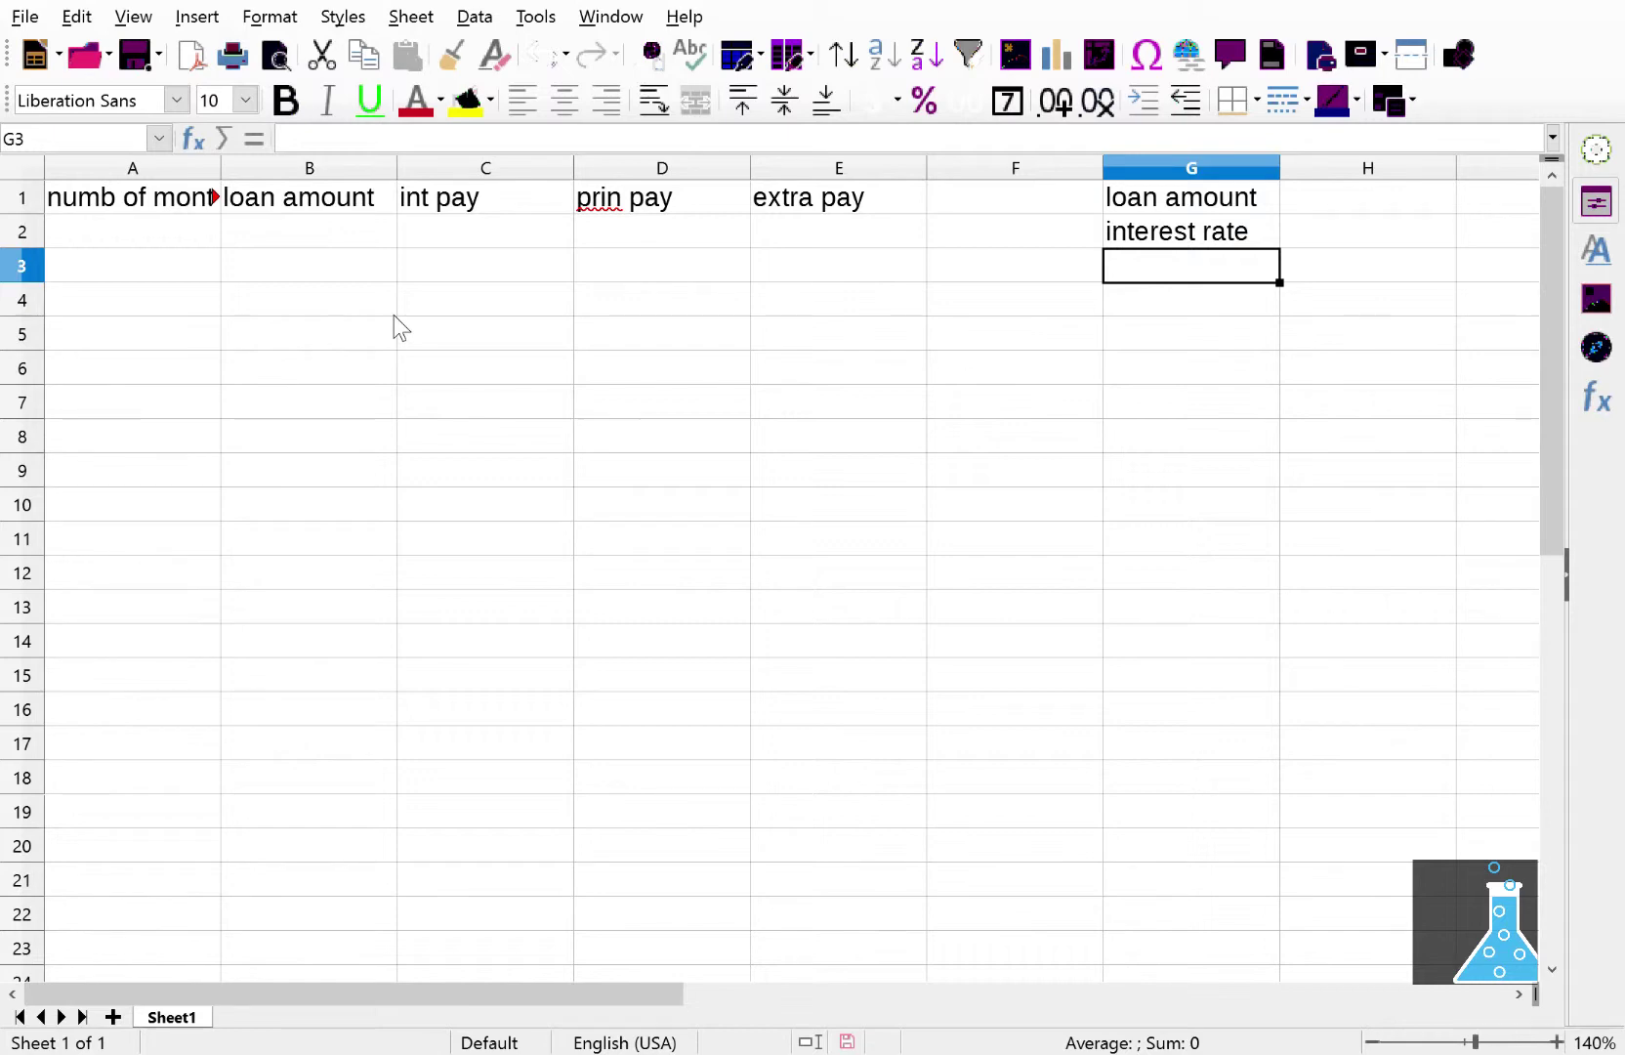
Step: Add the labels "monthly rate", "term" and "monthly payment" in cells G3 to G5
type("monthly rate")
key("Return")
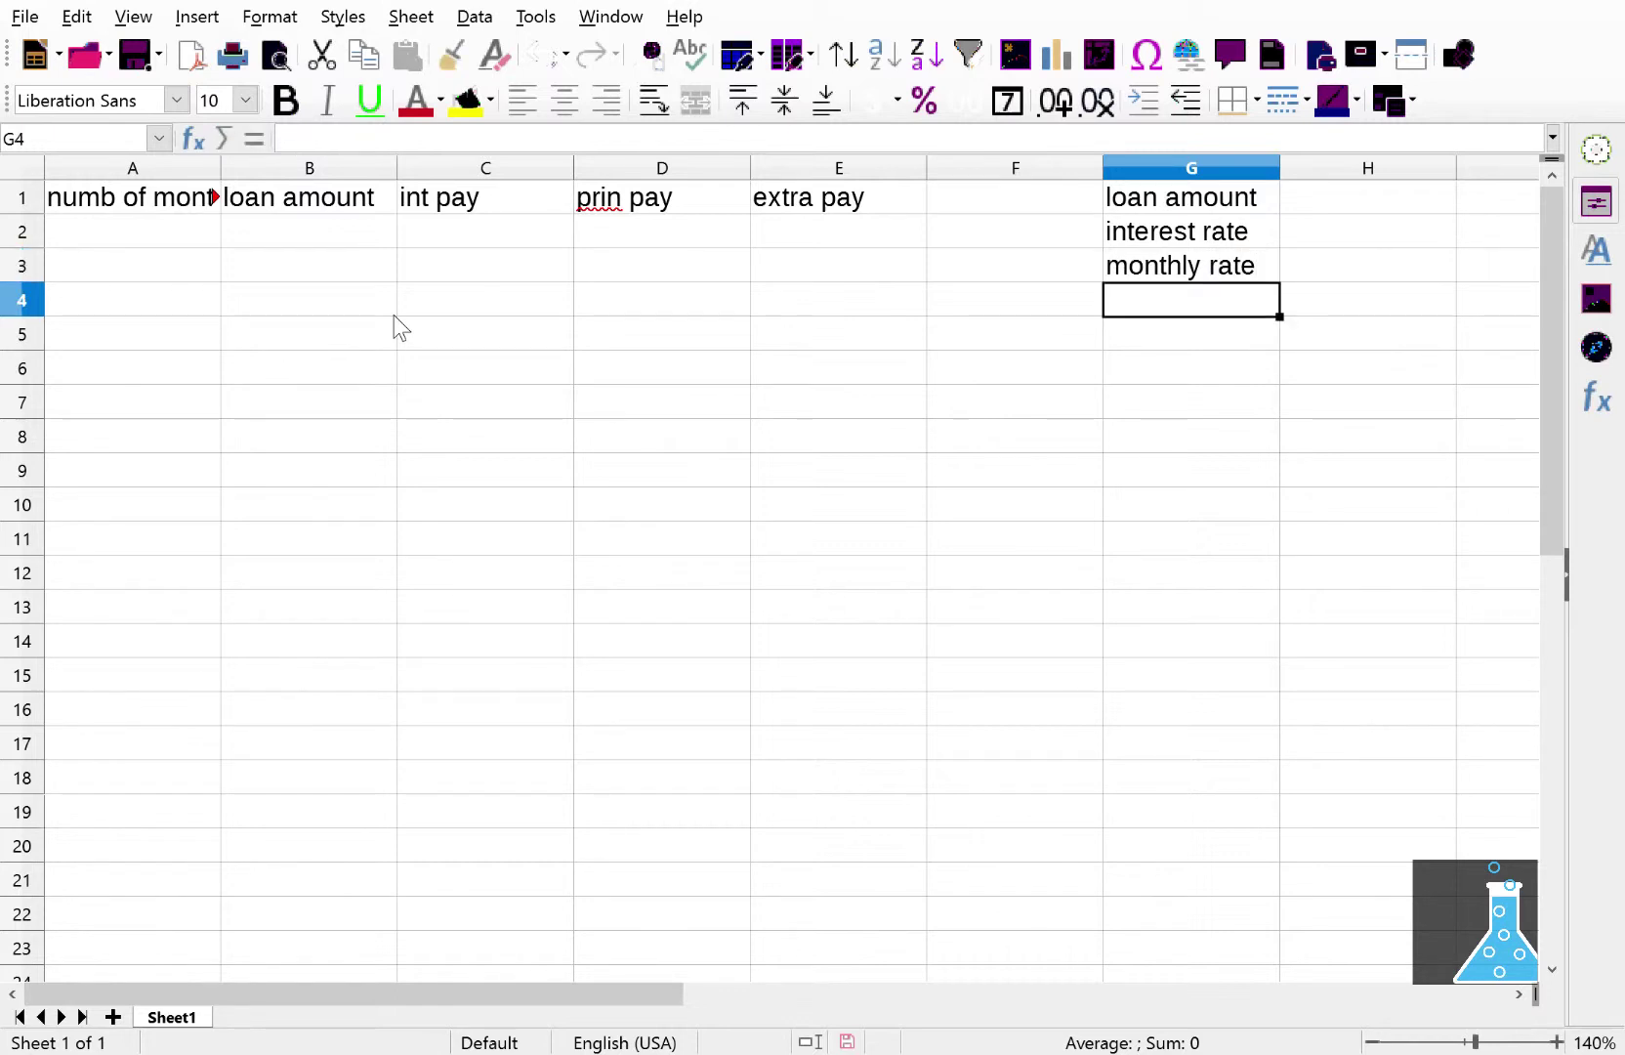
type("term")
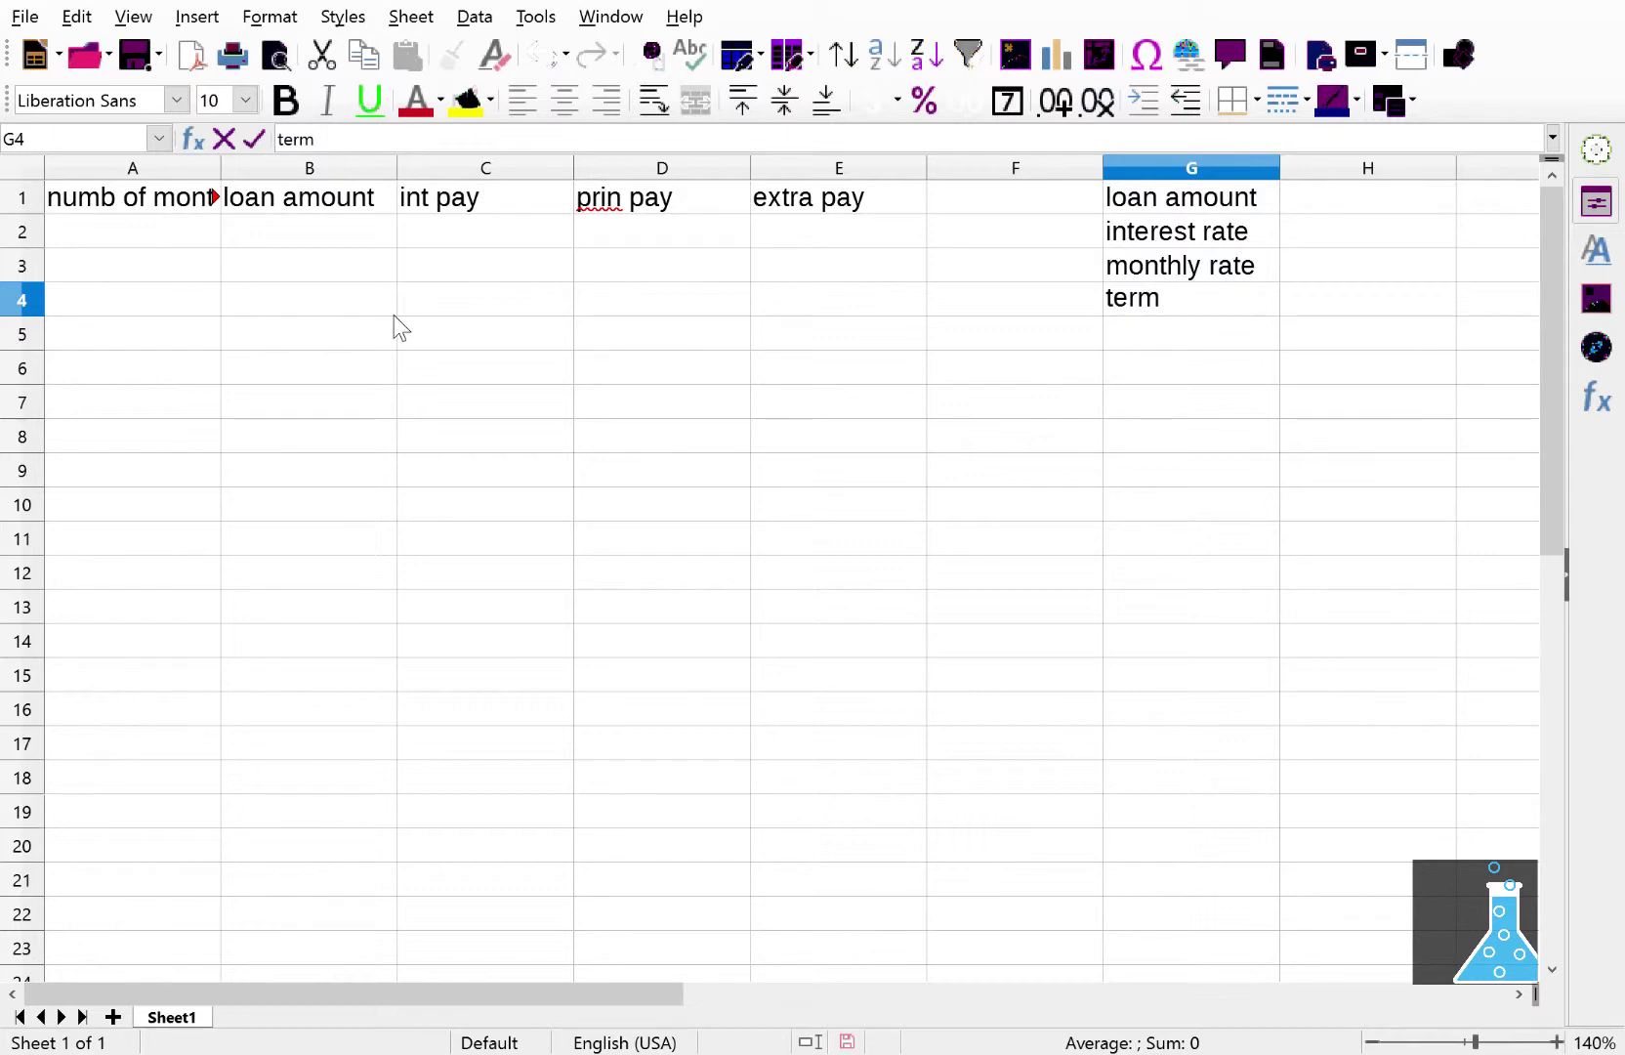
key("Return")
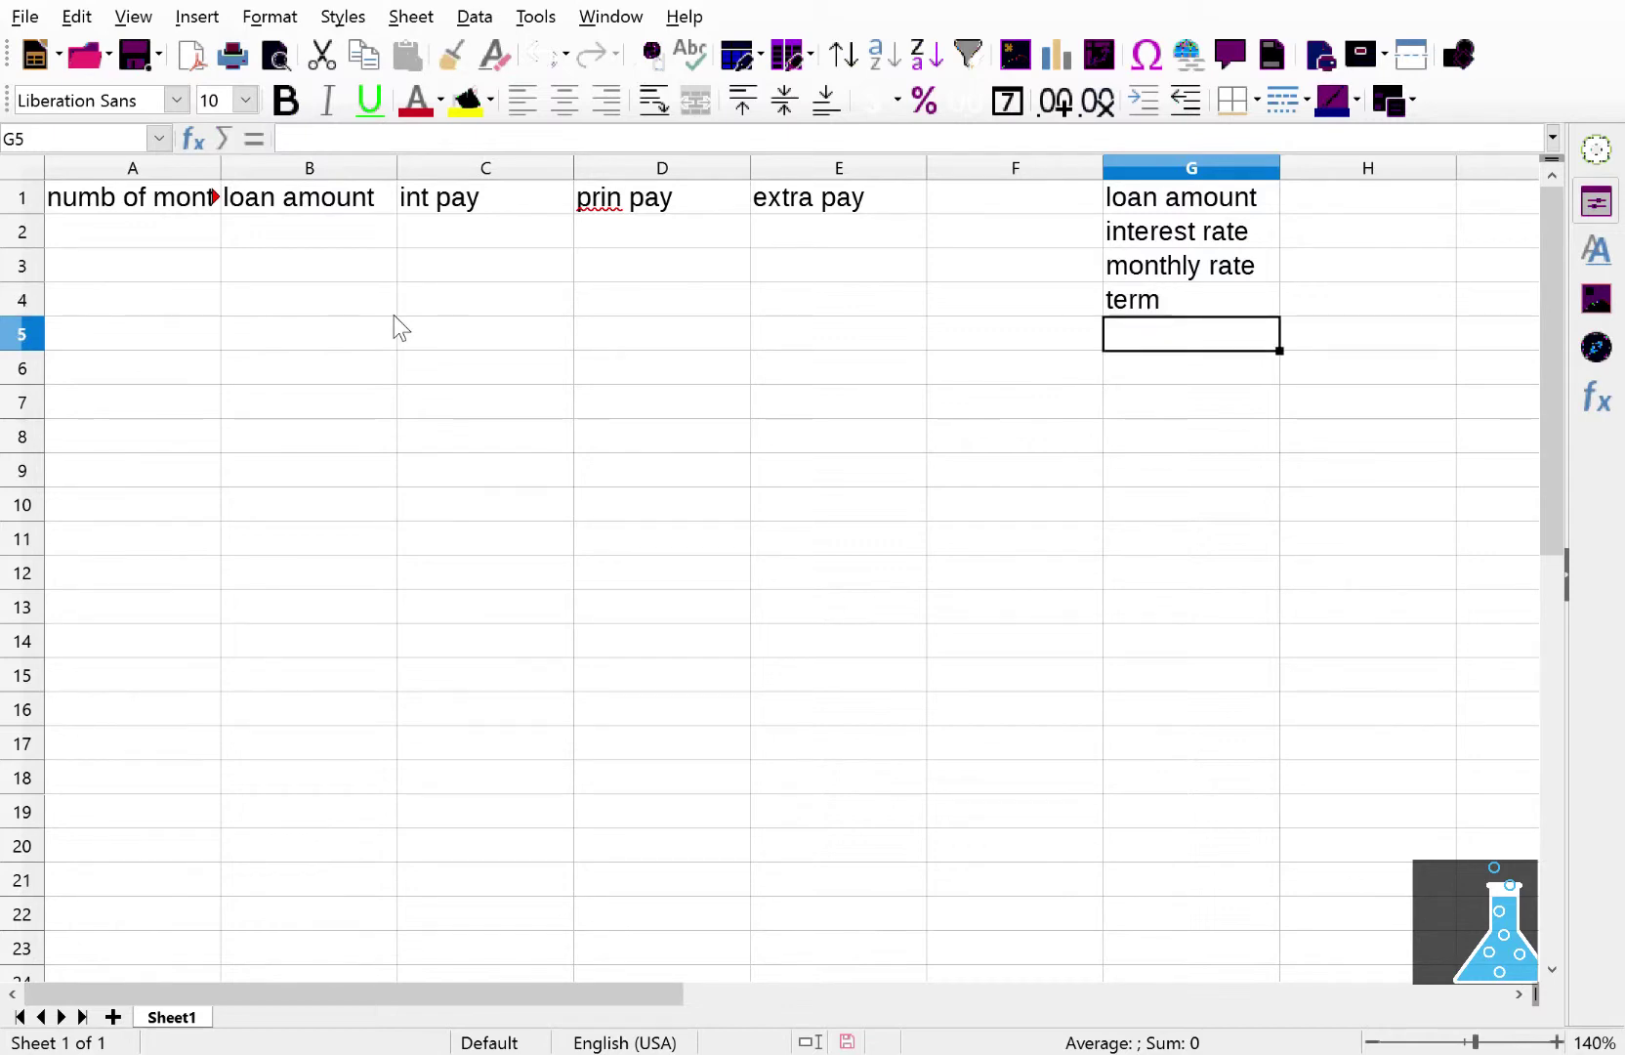
type("monthly")
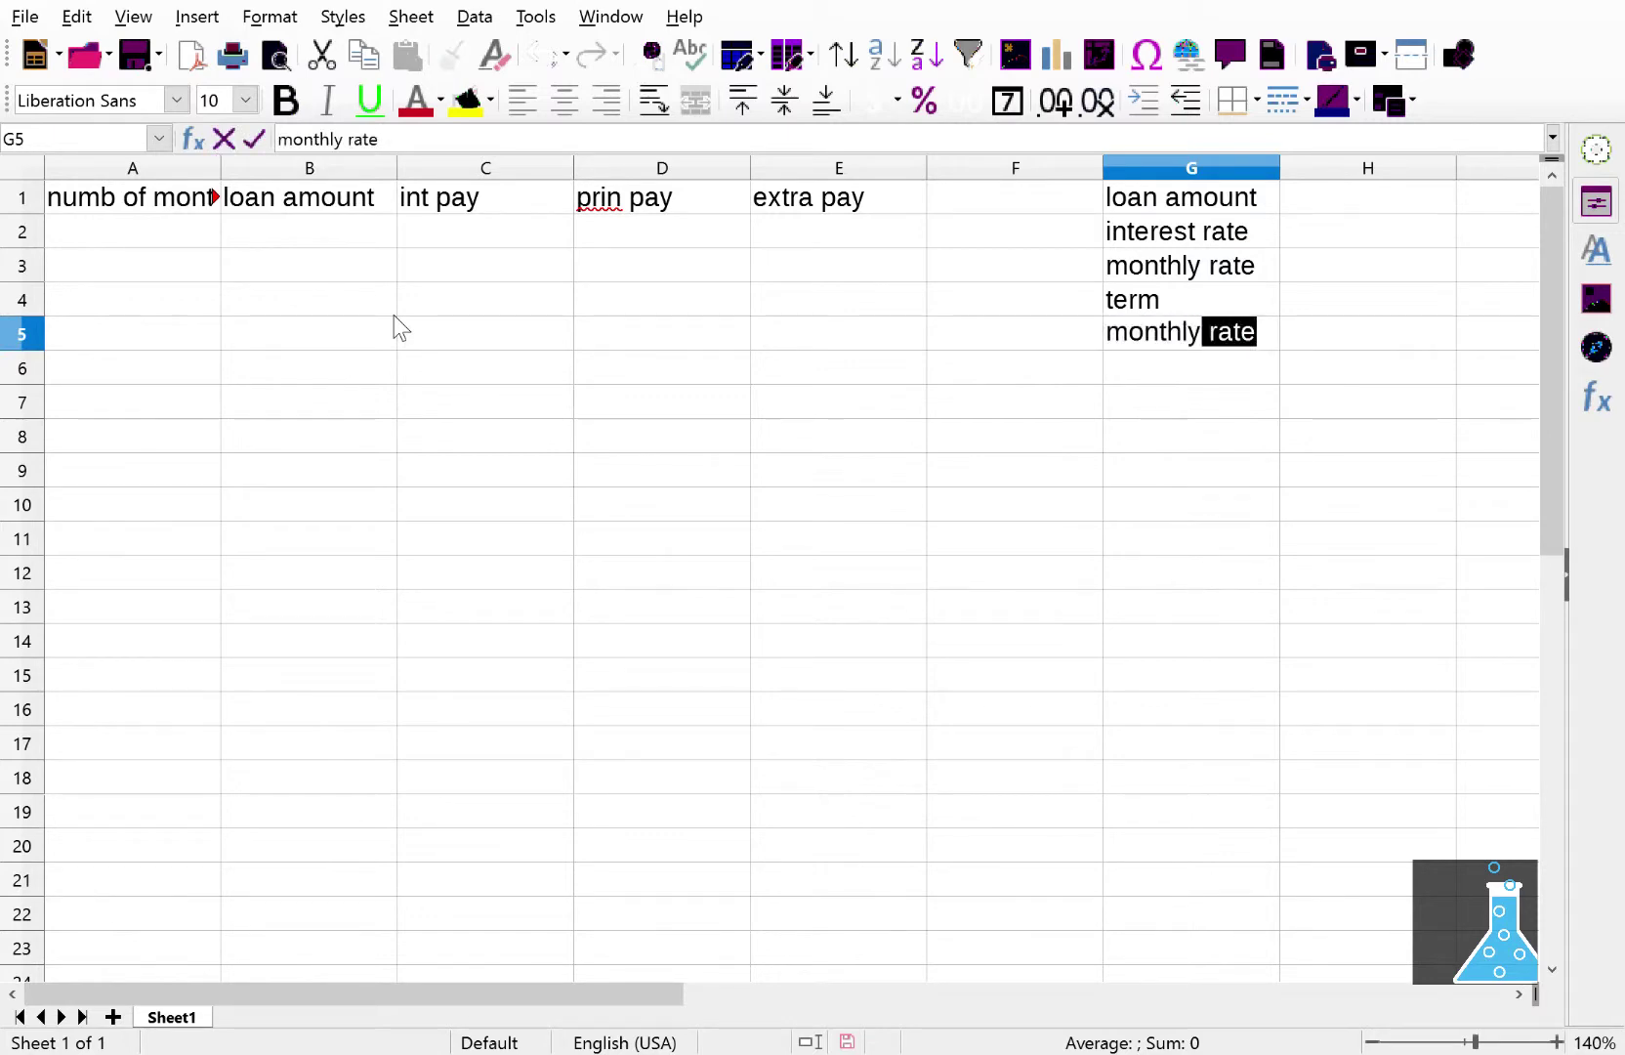
type(" payment")
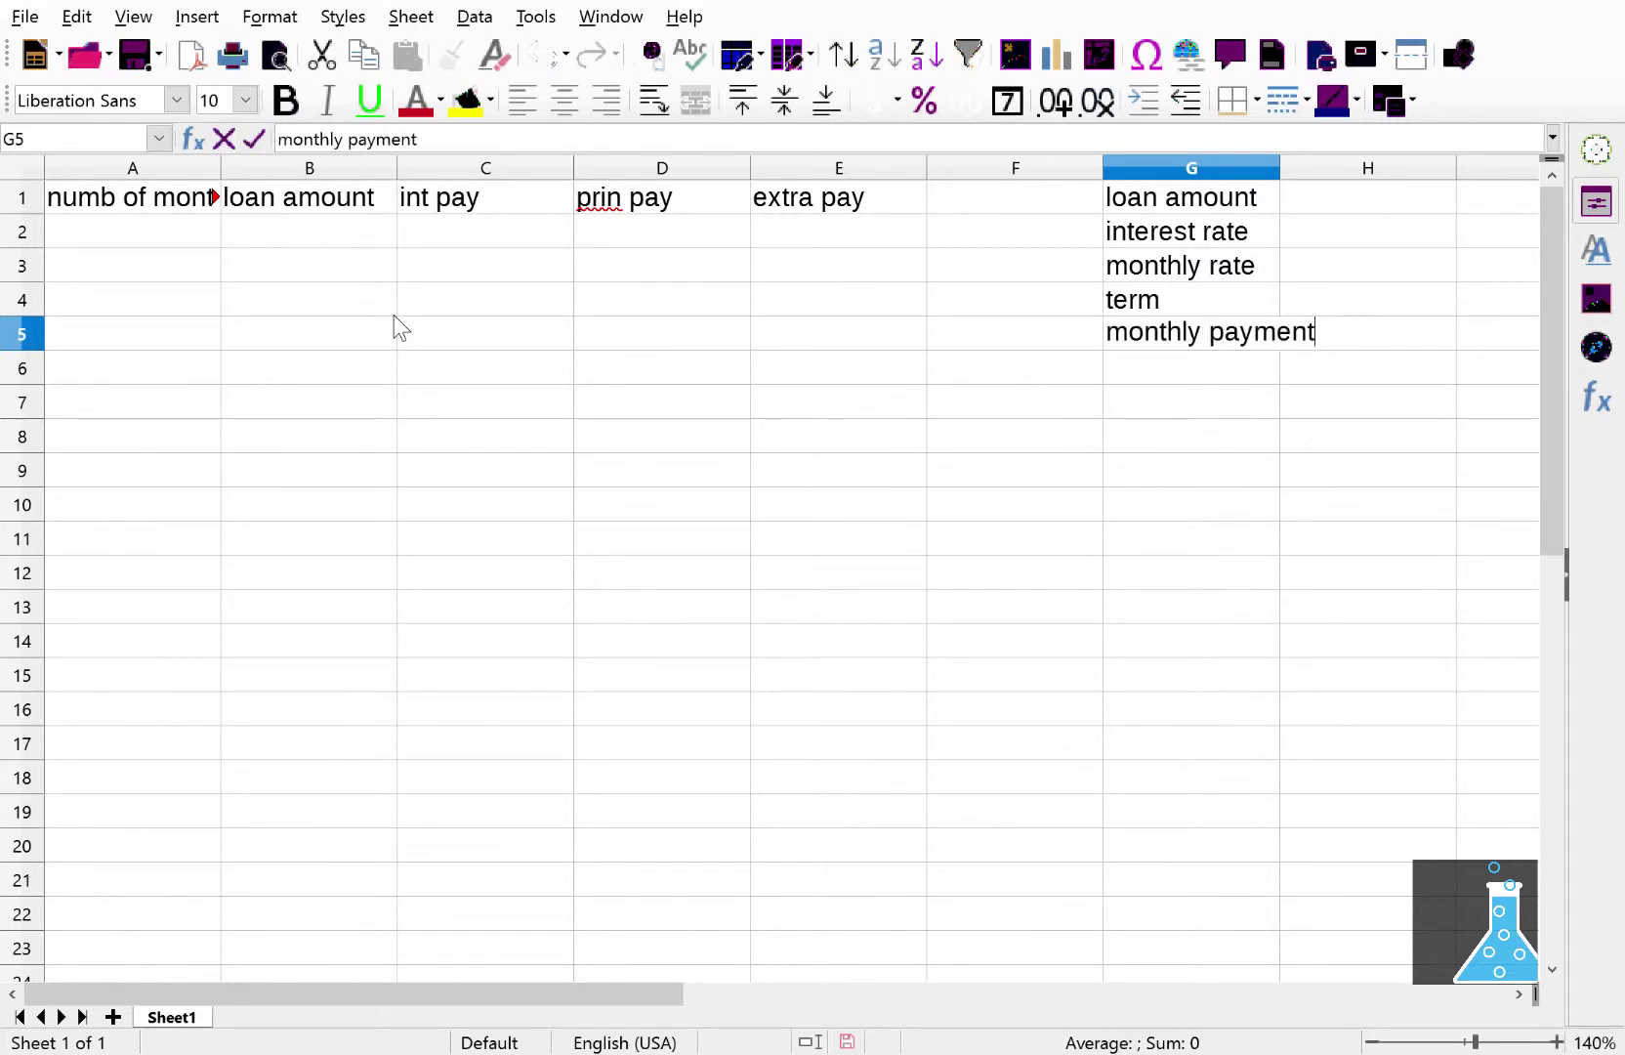
key("Return")
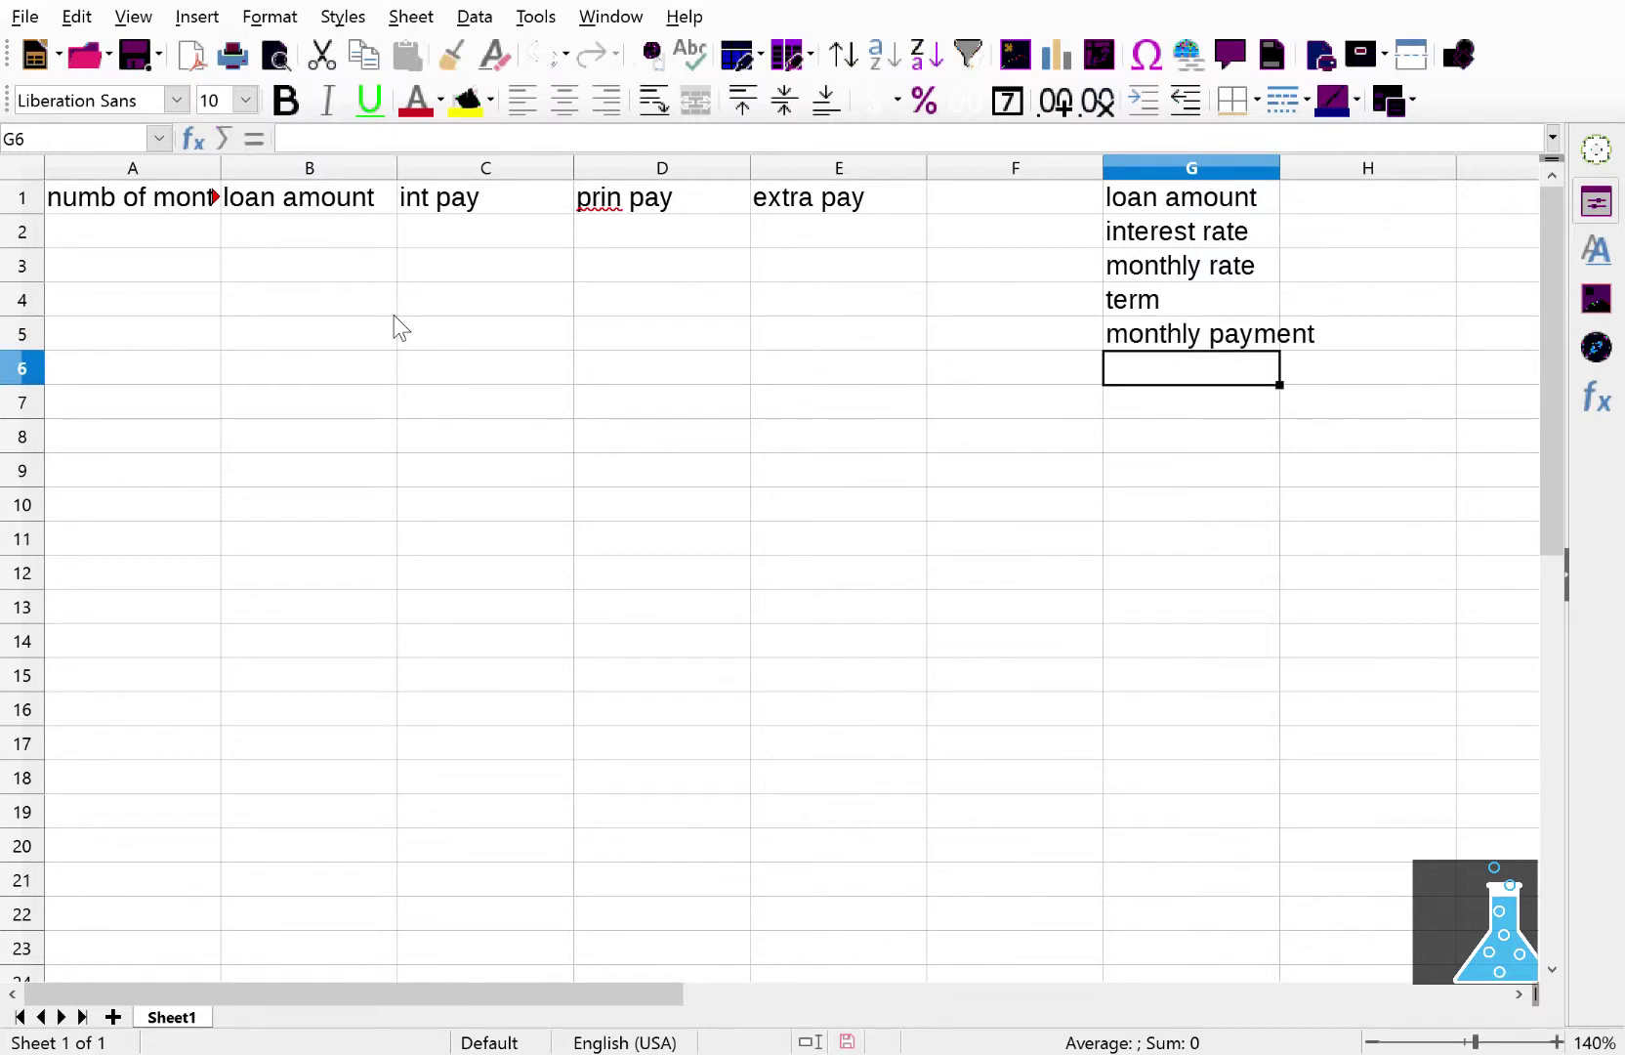
Step: Enter 200000 as the loan amount in cell H1 and 5 as the interest rate in cell H2
key("Right")
key("Up")
key("Up")
key("Up")
key("Up")
key("Up")
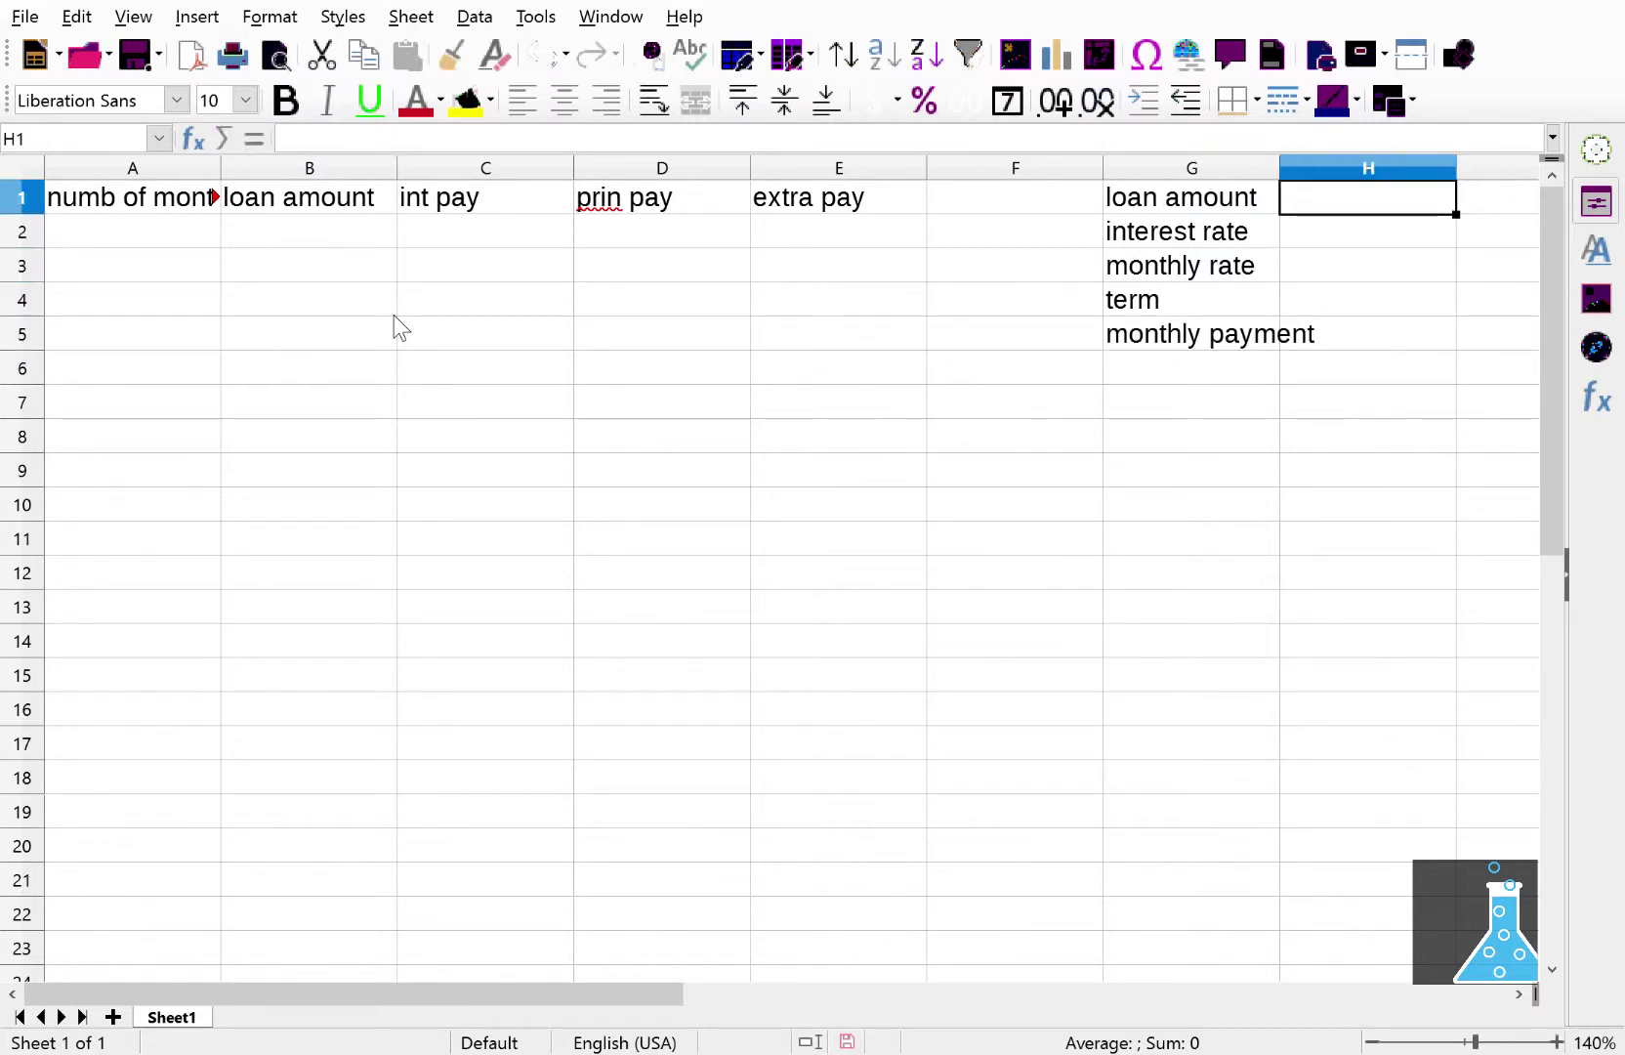
type("2000")
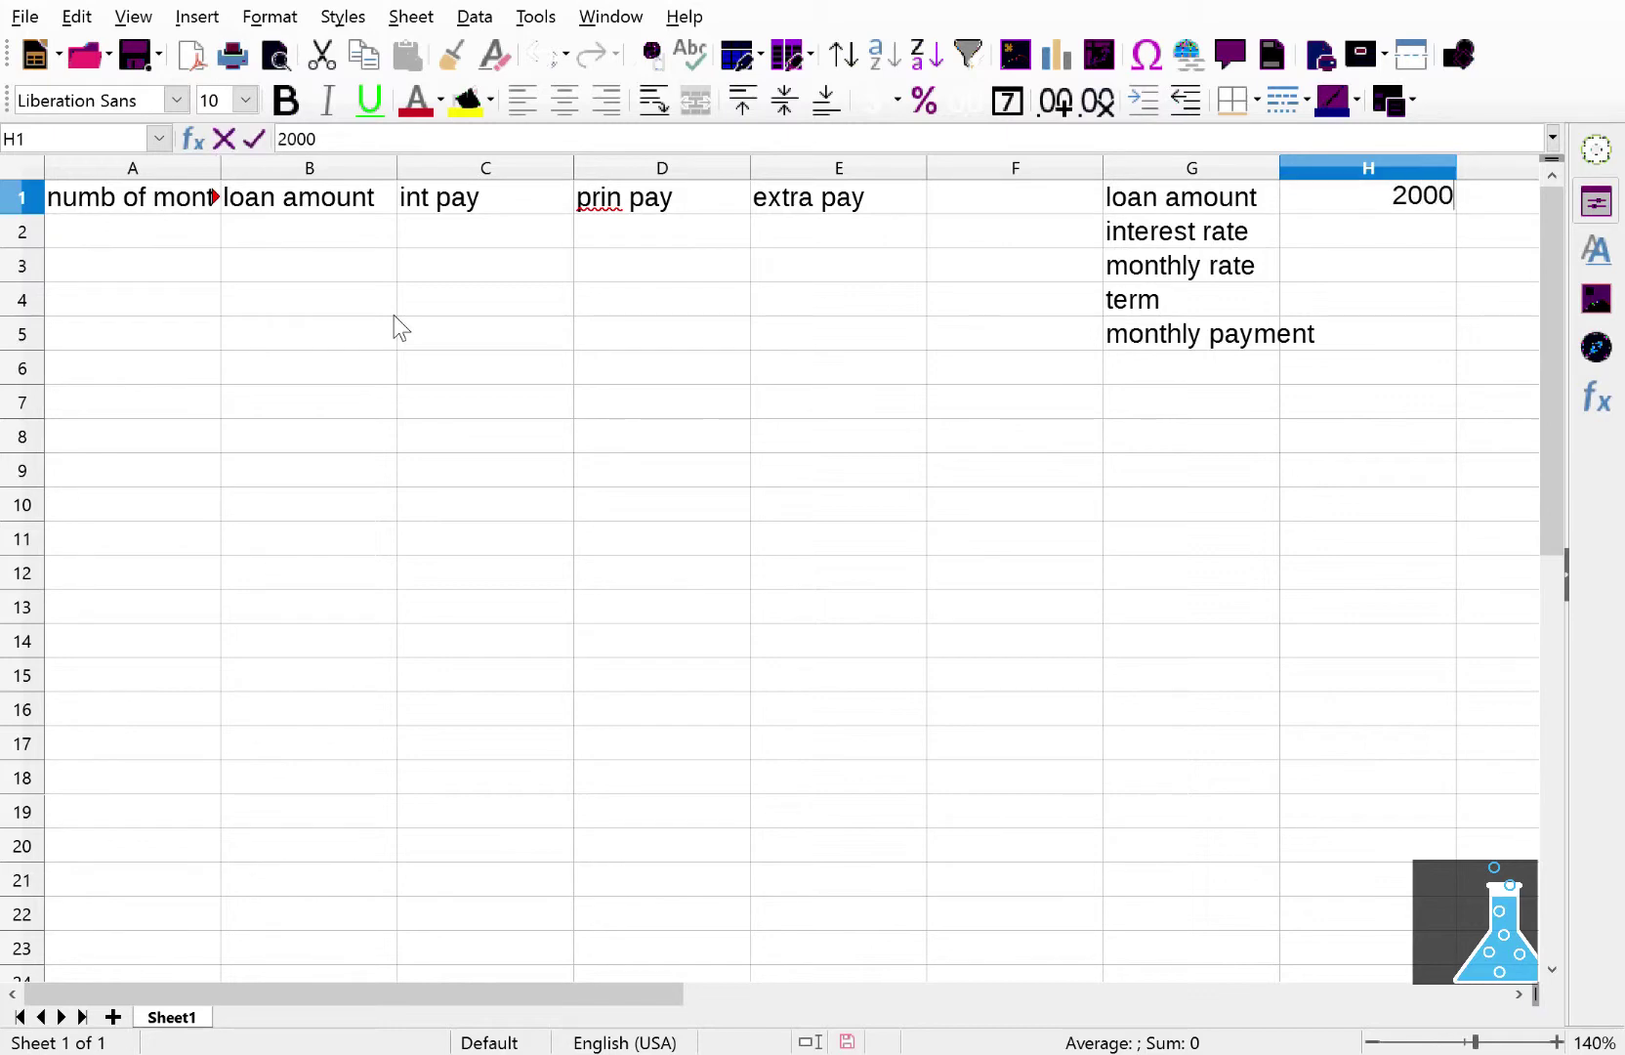
type("00")
key("Return")
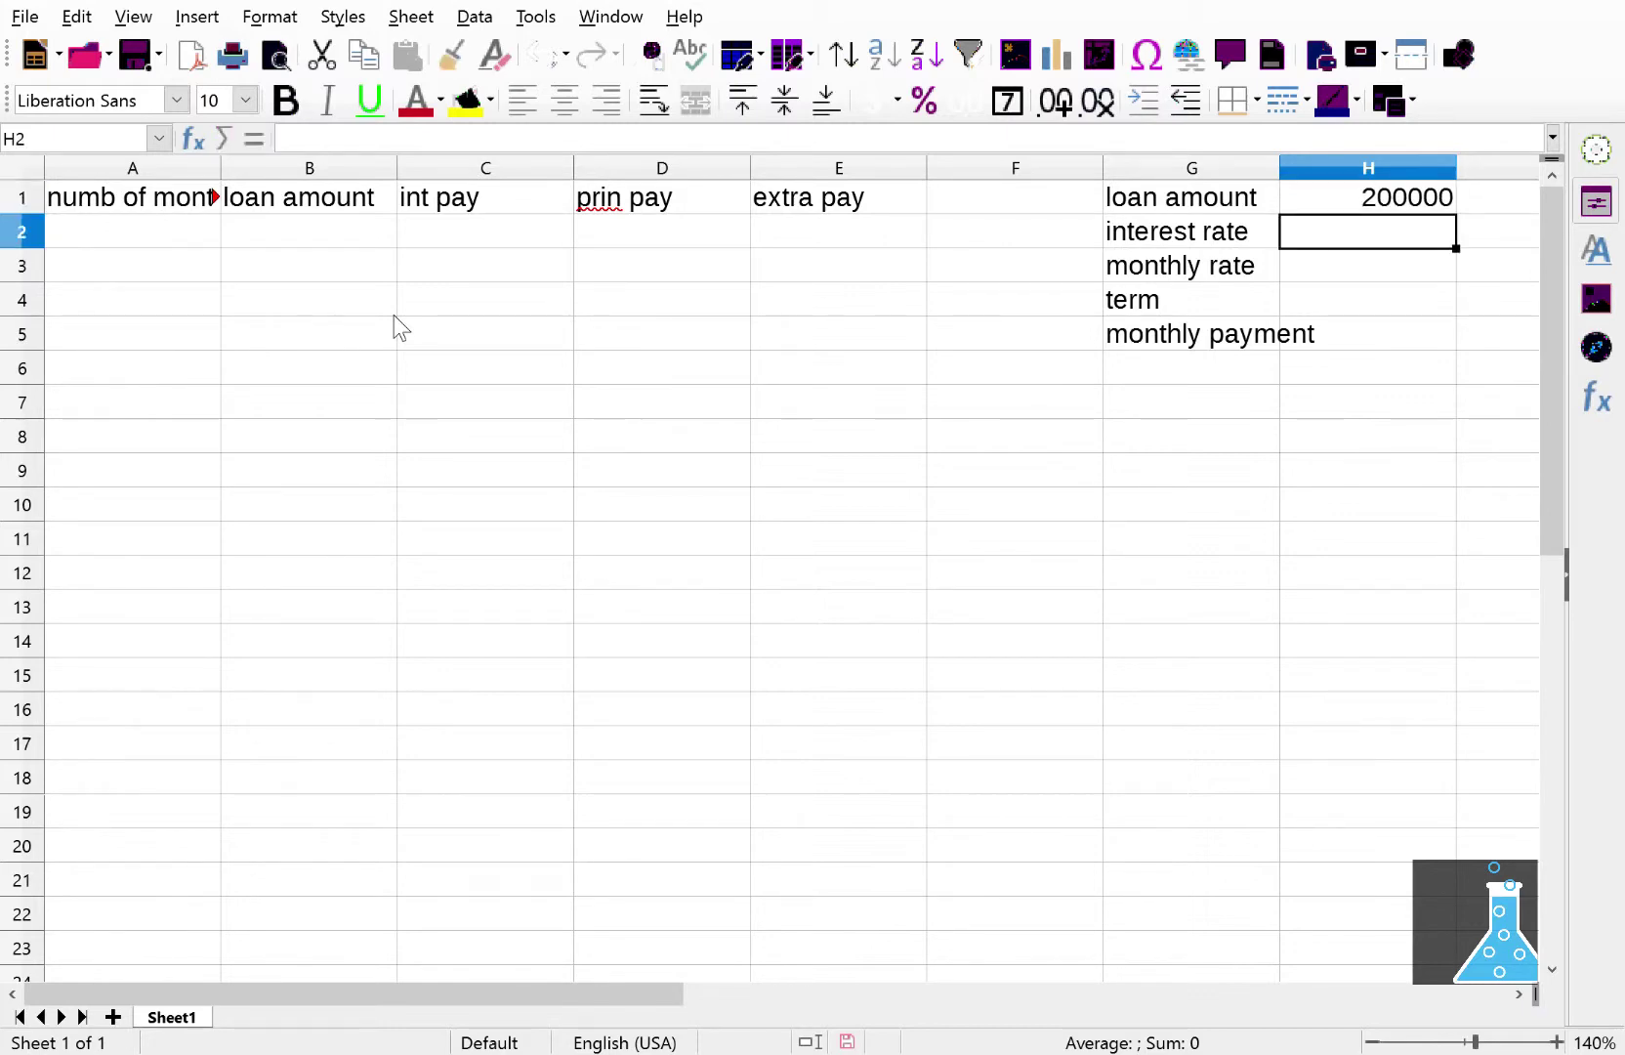
type("5")
key("Return")
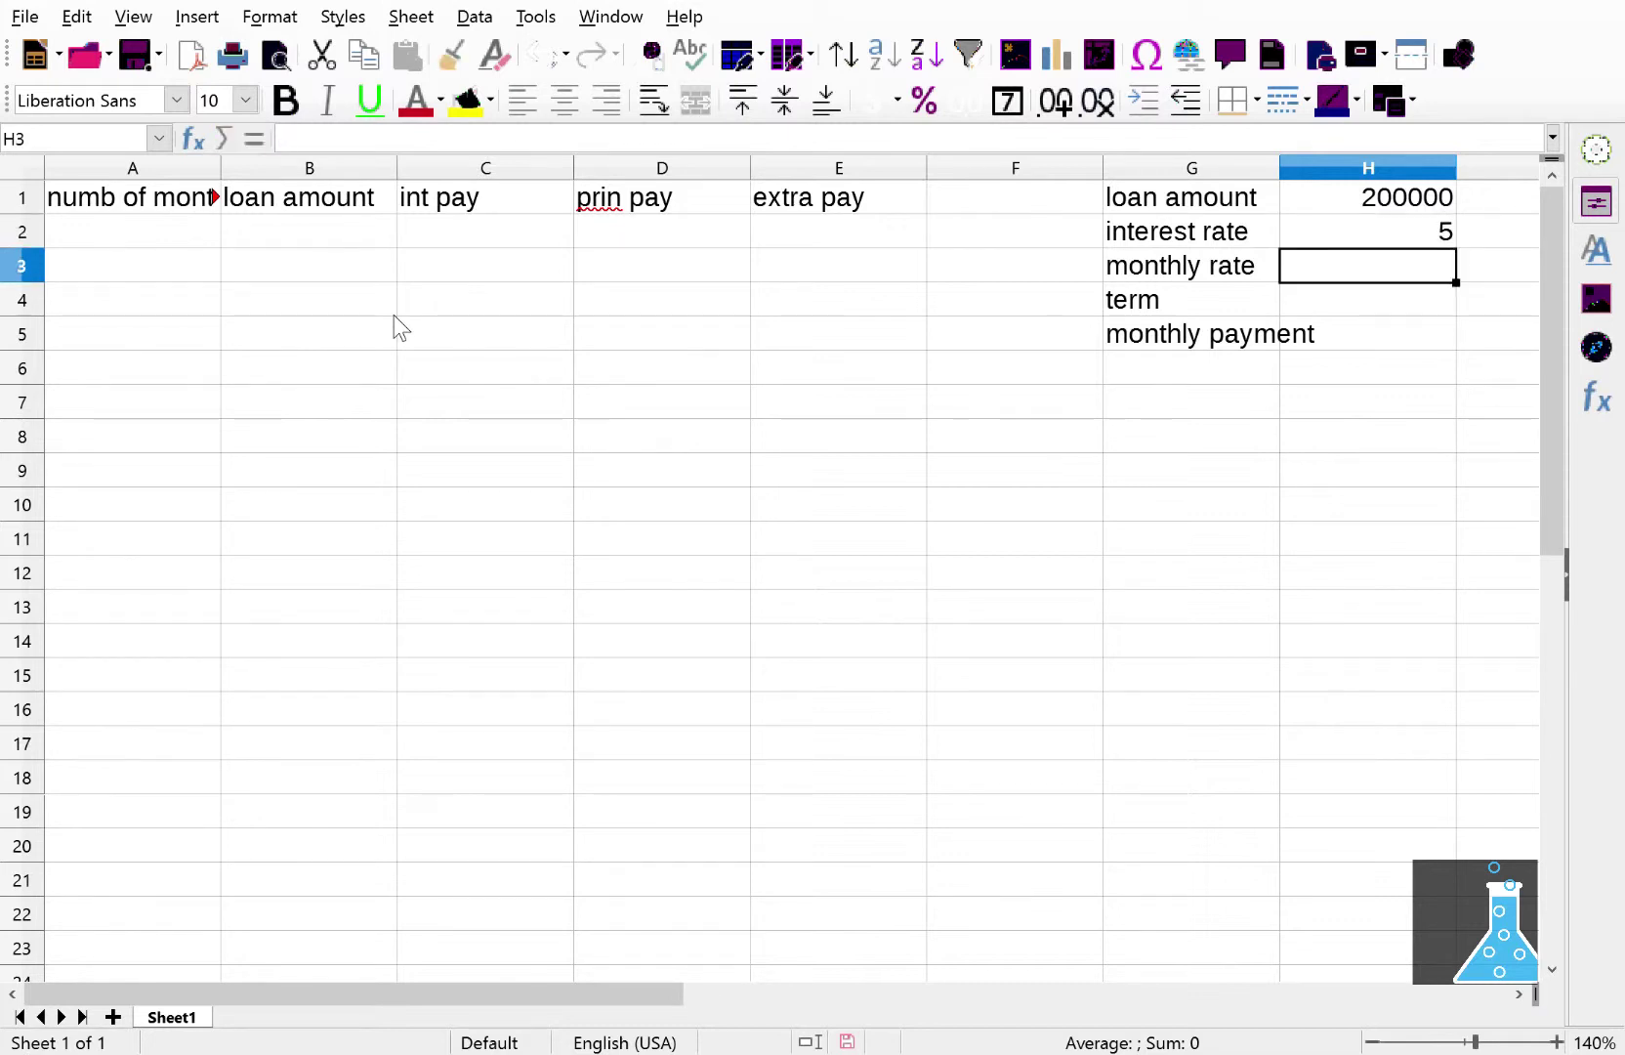
Step: Calculate the monthly rate in cell H3 with =(h2/100)*(30/360) and enter 30 as the term in H4
type("=")
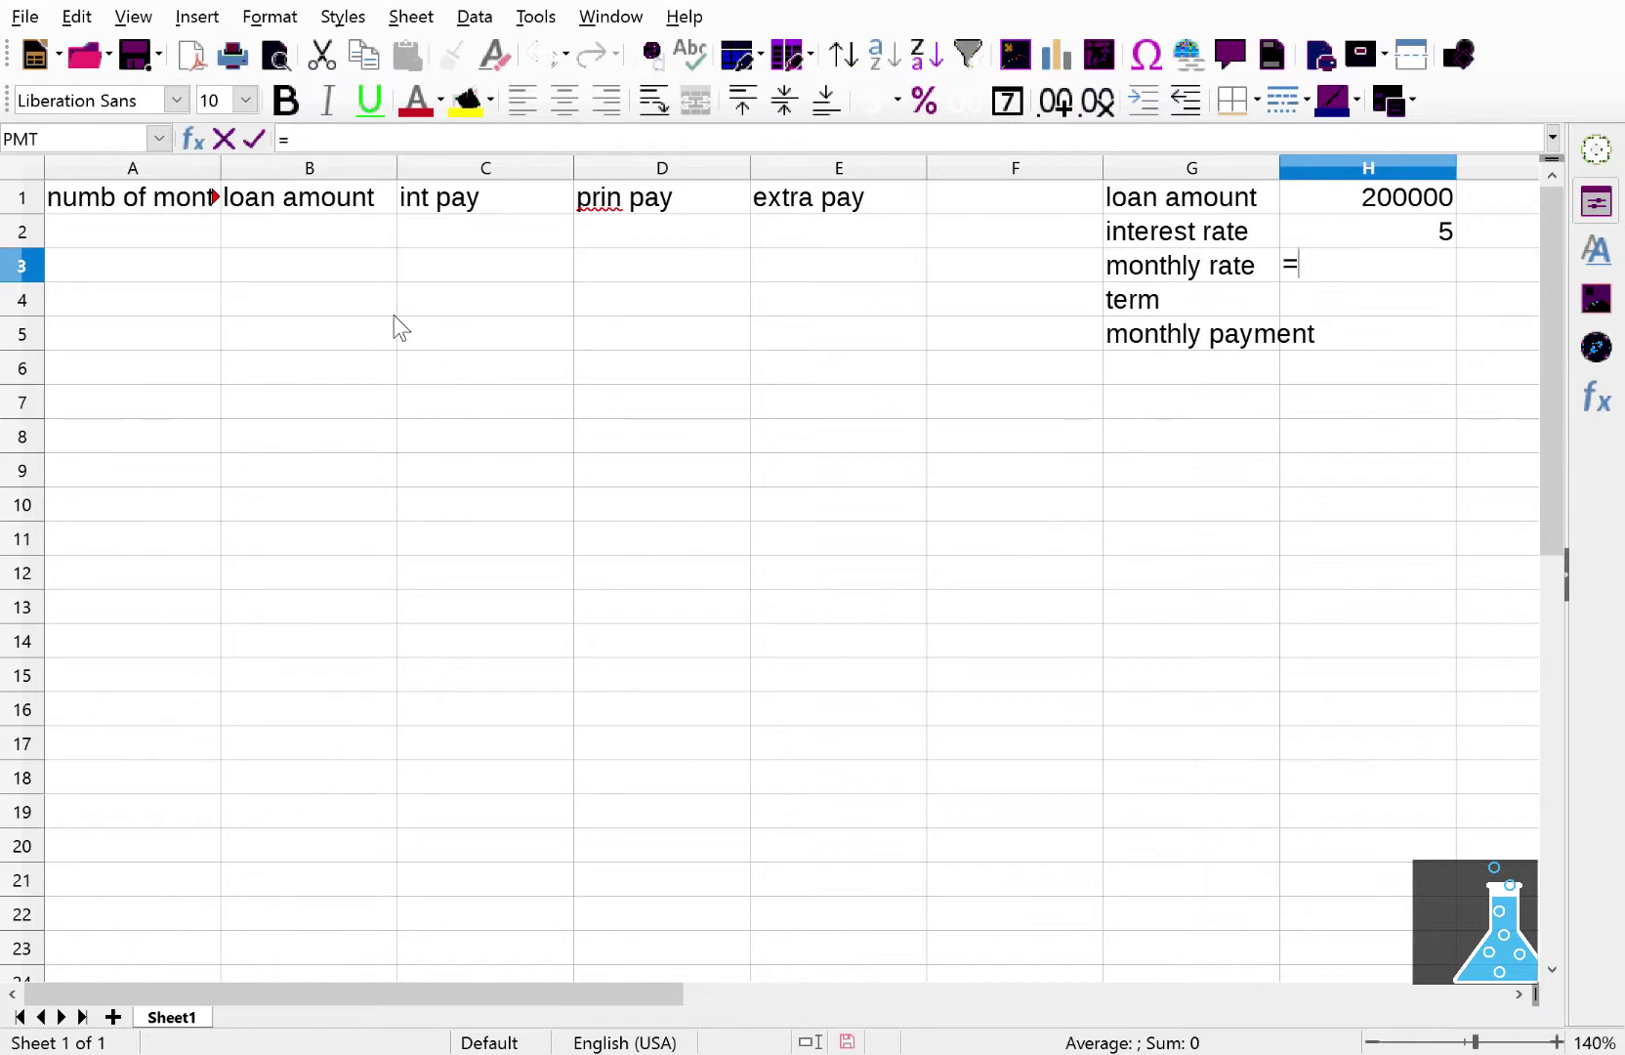
type("(h2/100")
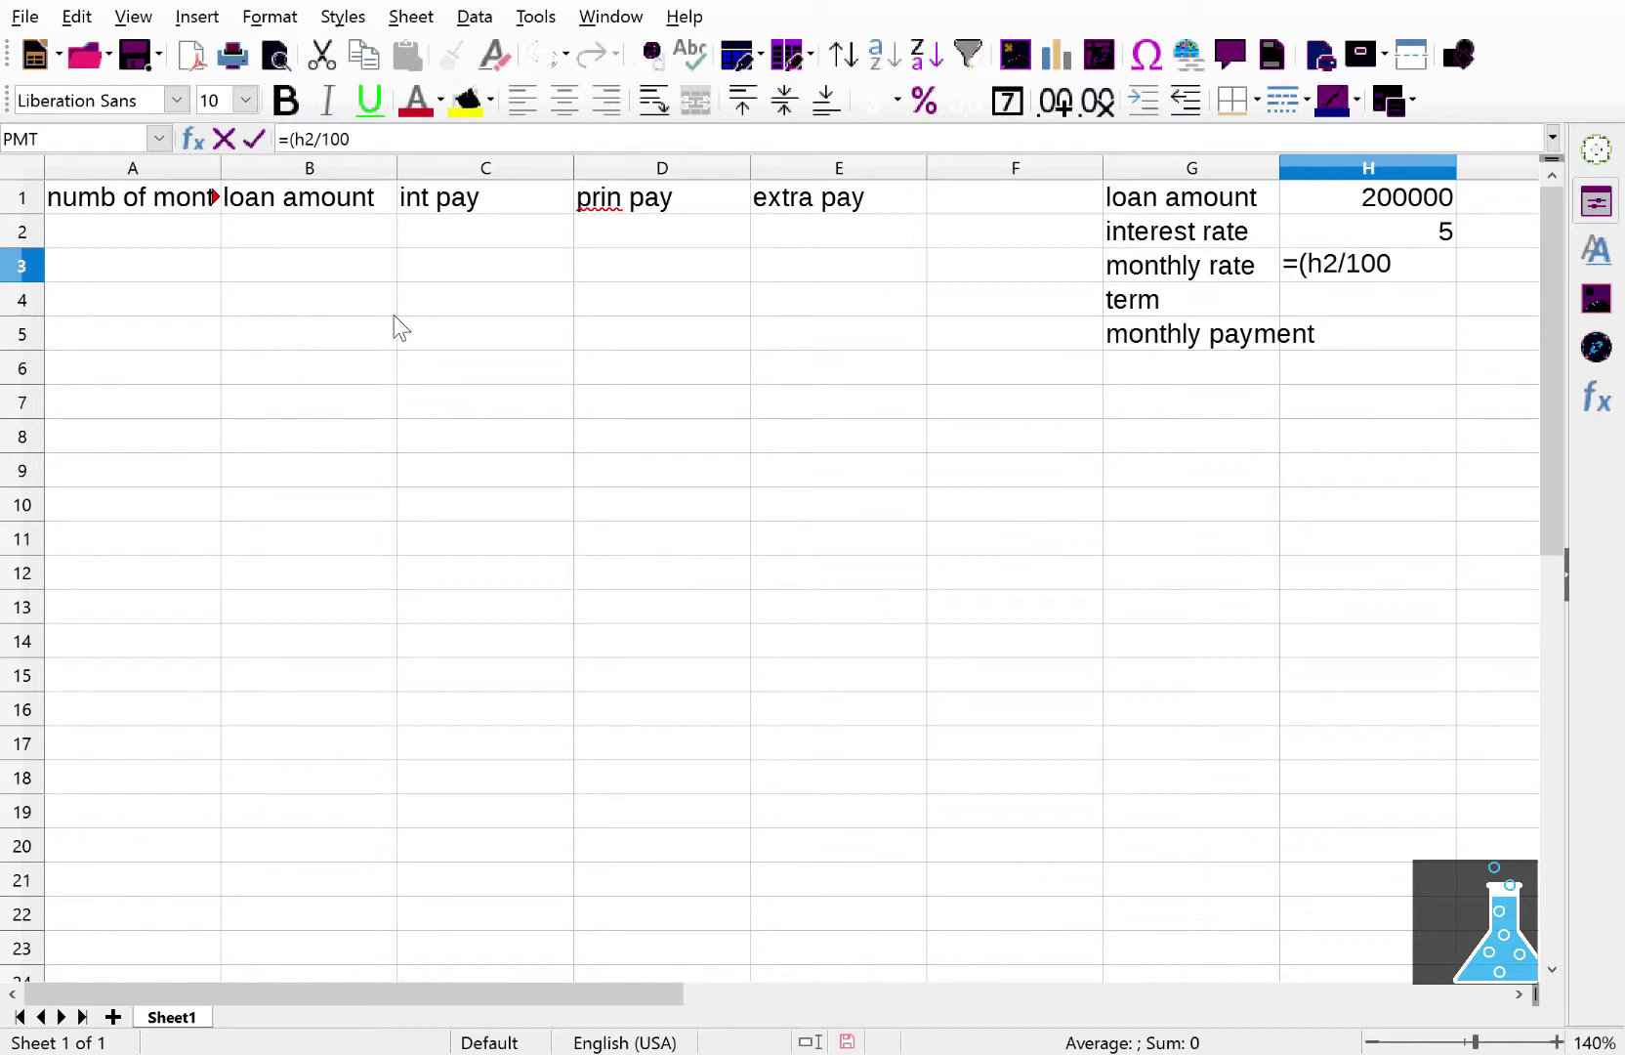
type(")*(")
type("30/360")
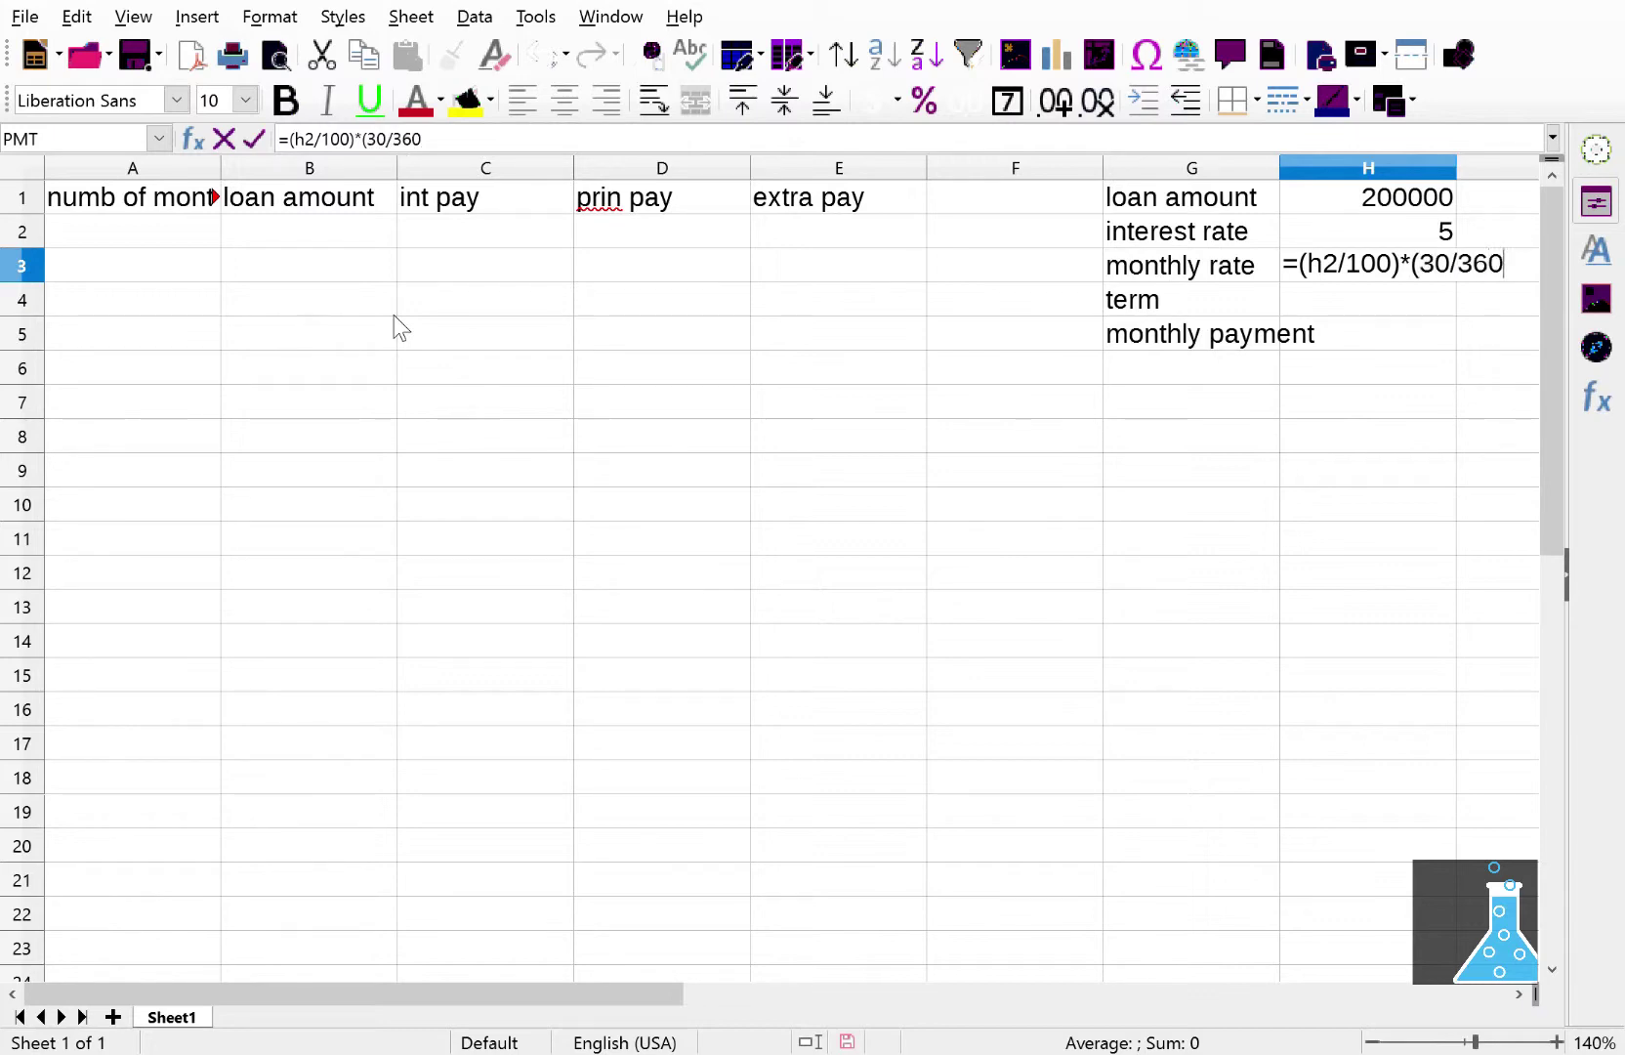
type(")")
key("Return")
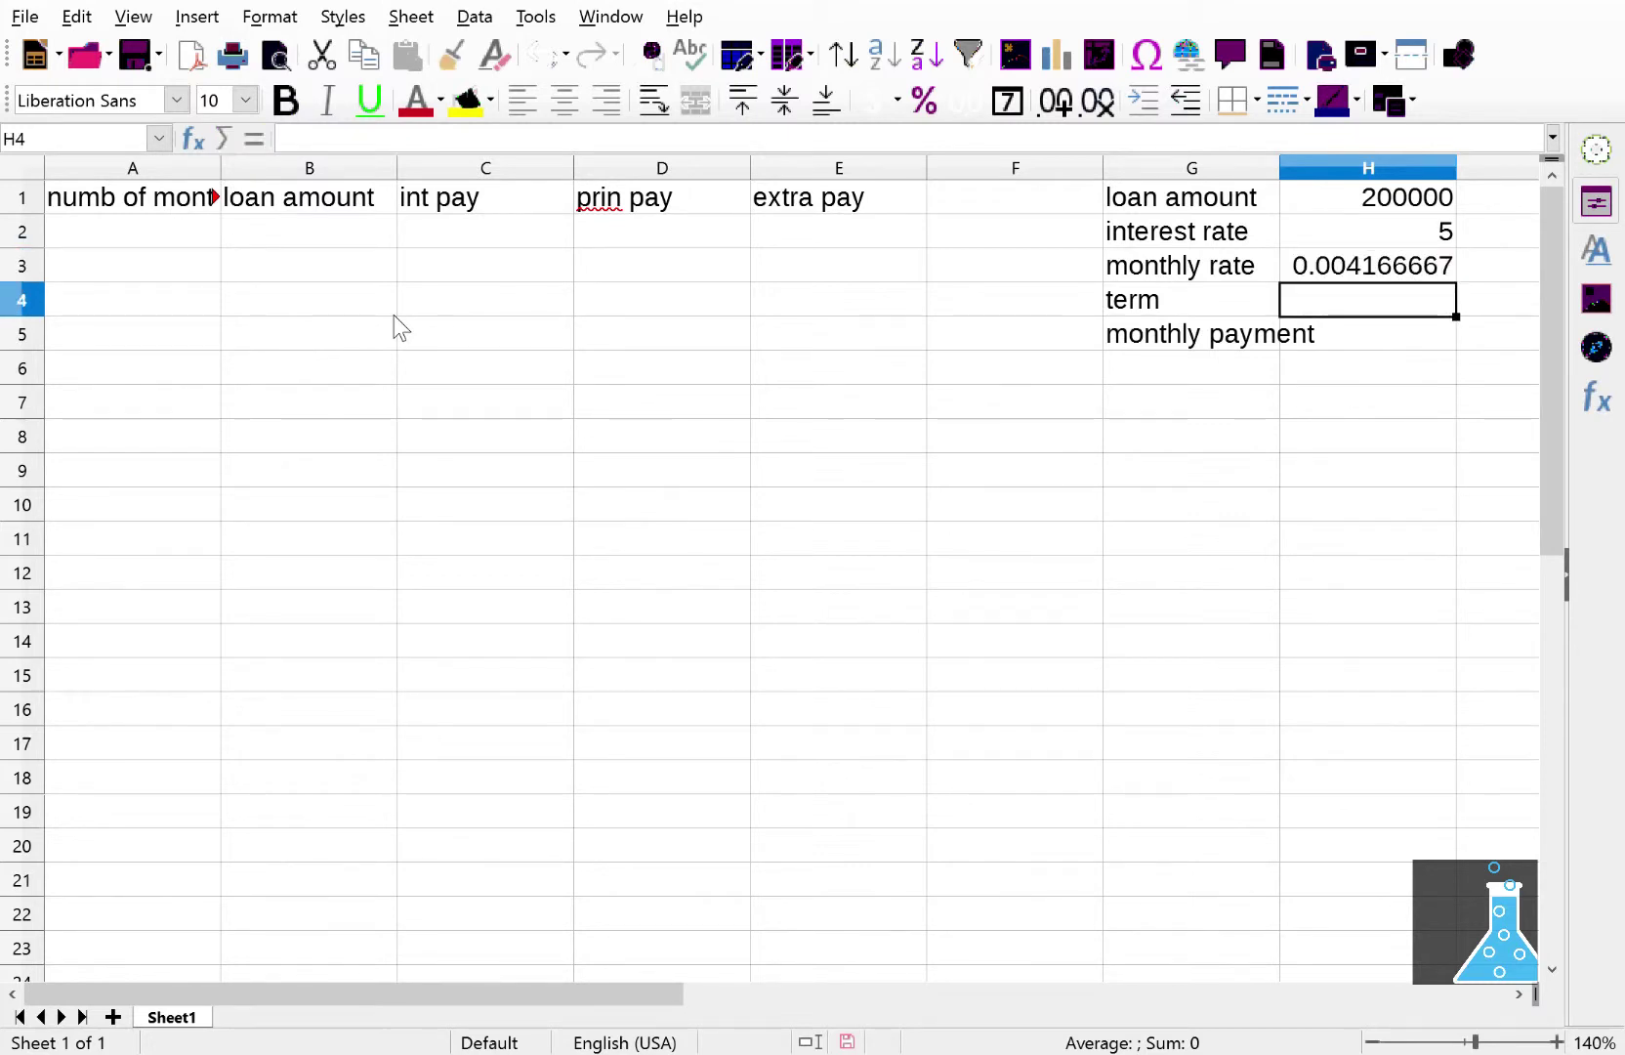
type("30")
key("Return")
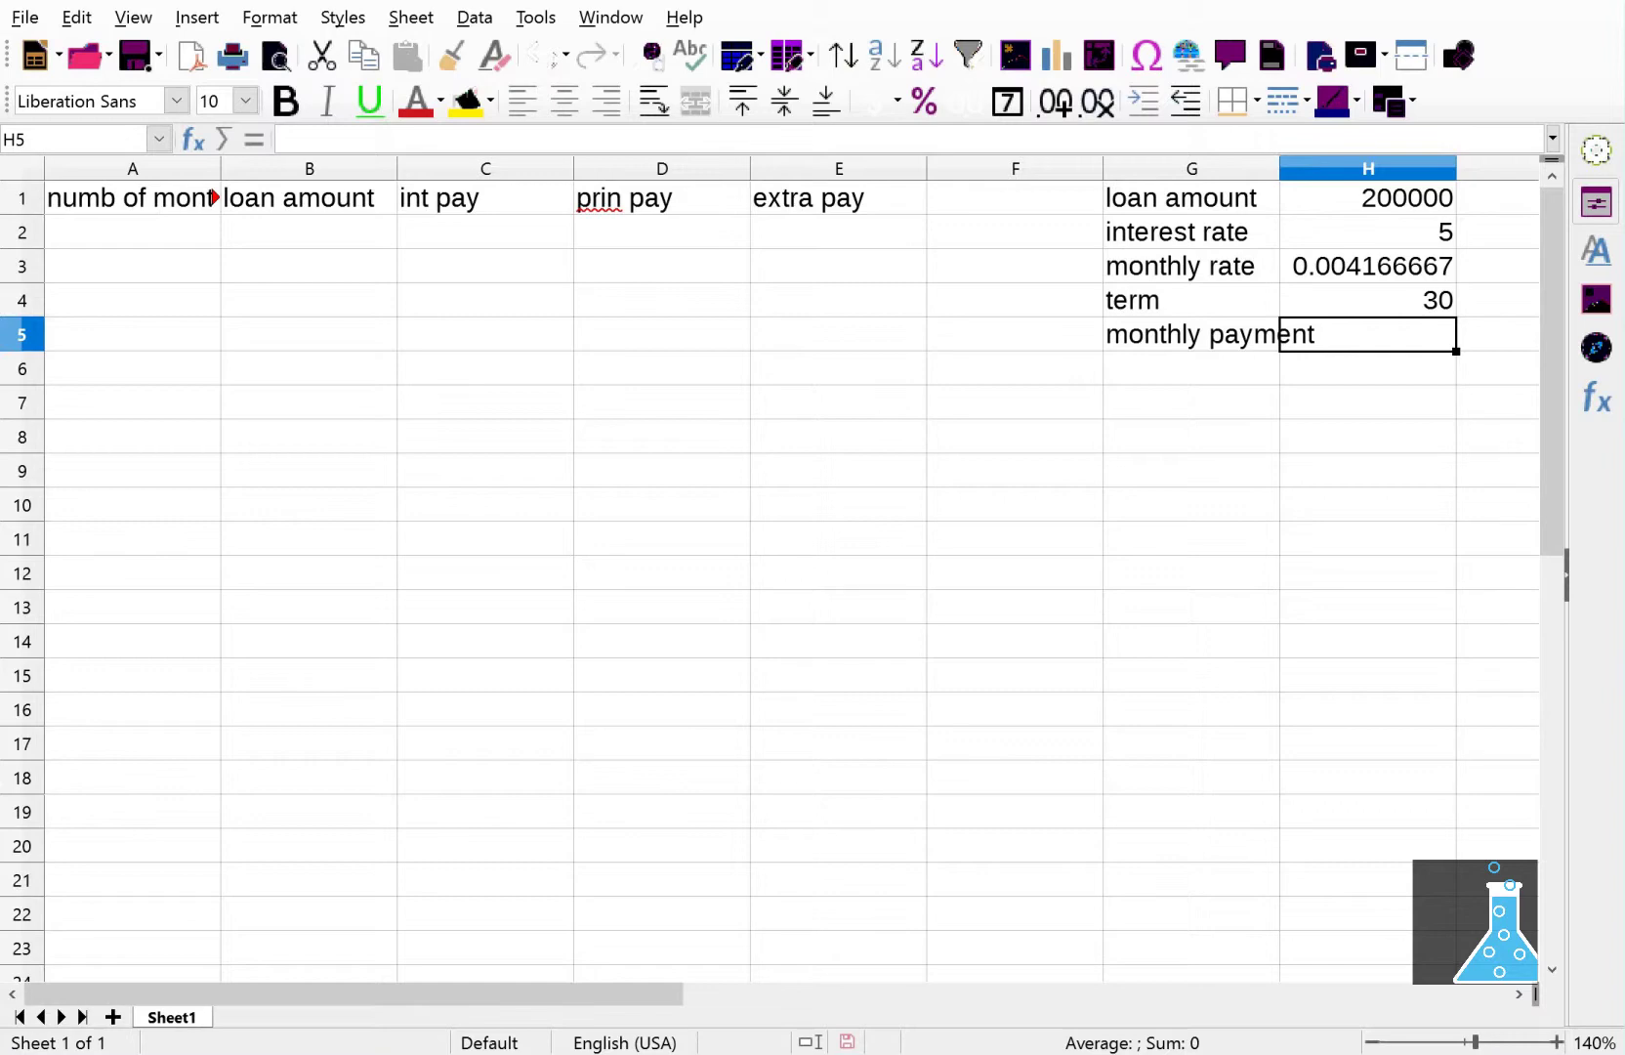
Step: Start a formula in cell H5 with the PMT function from the Financial category of the Function Wizard
type("=")
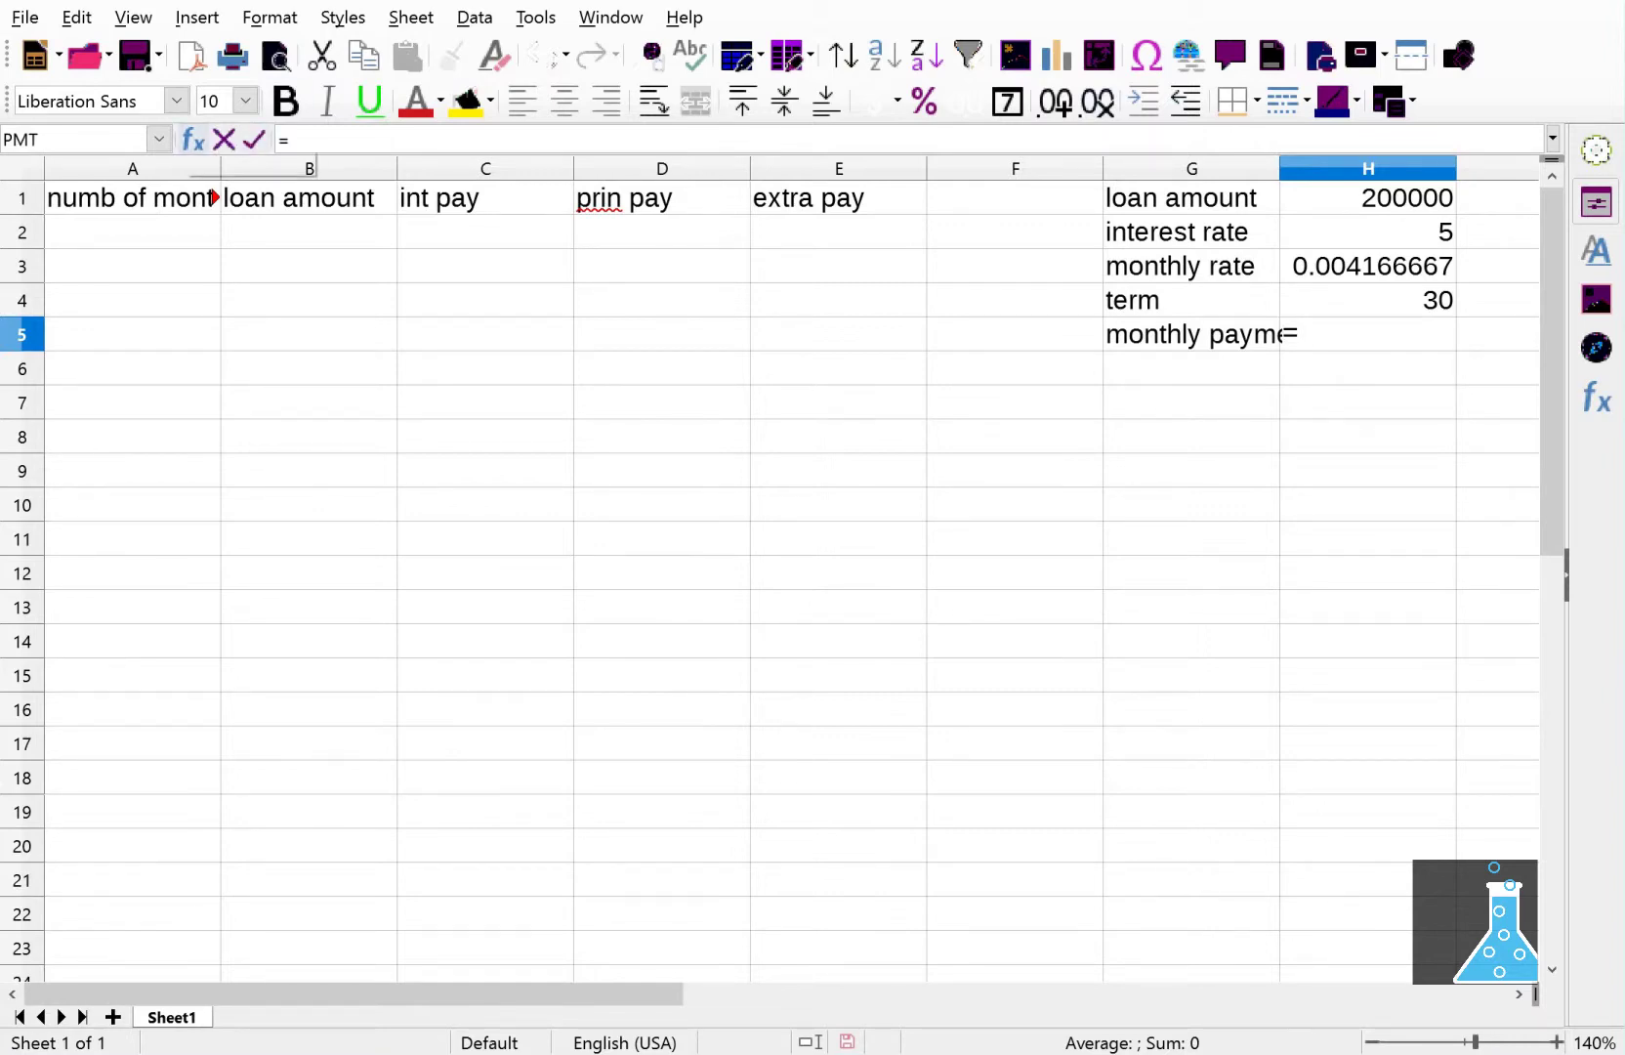
left_click(193, 140)
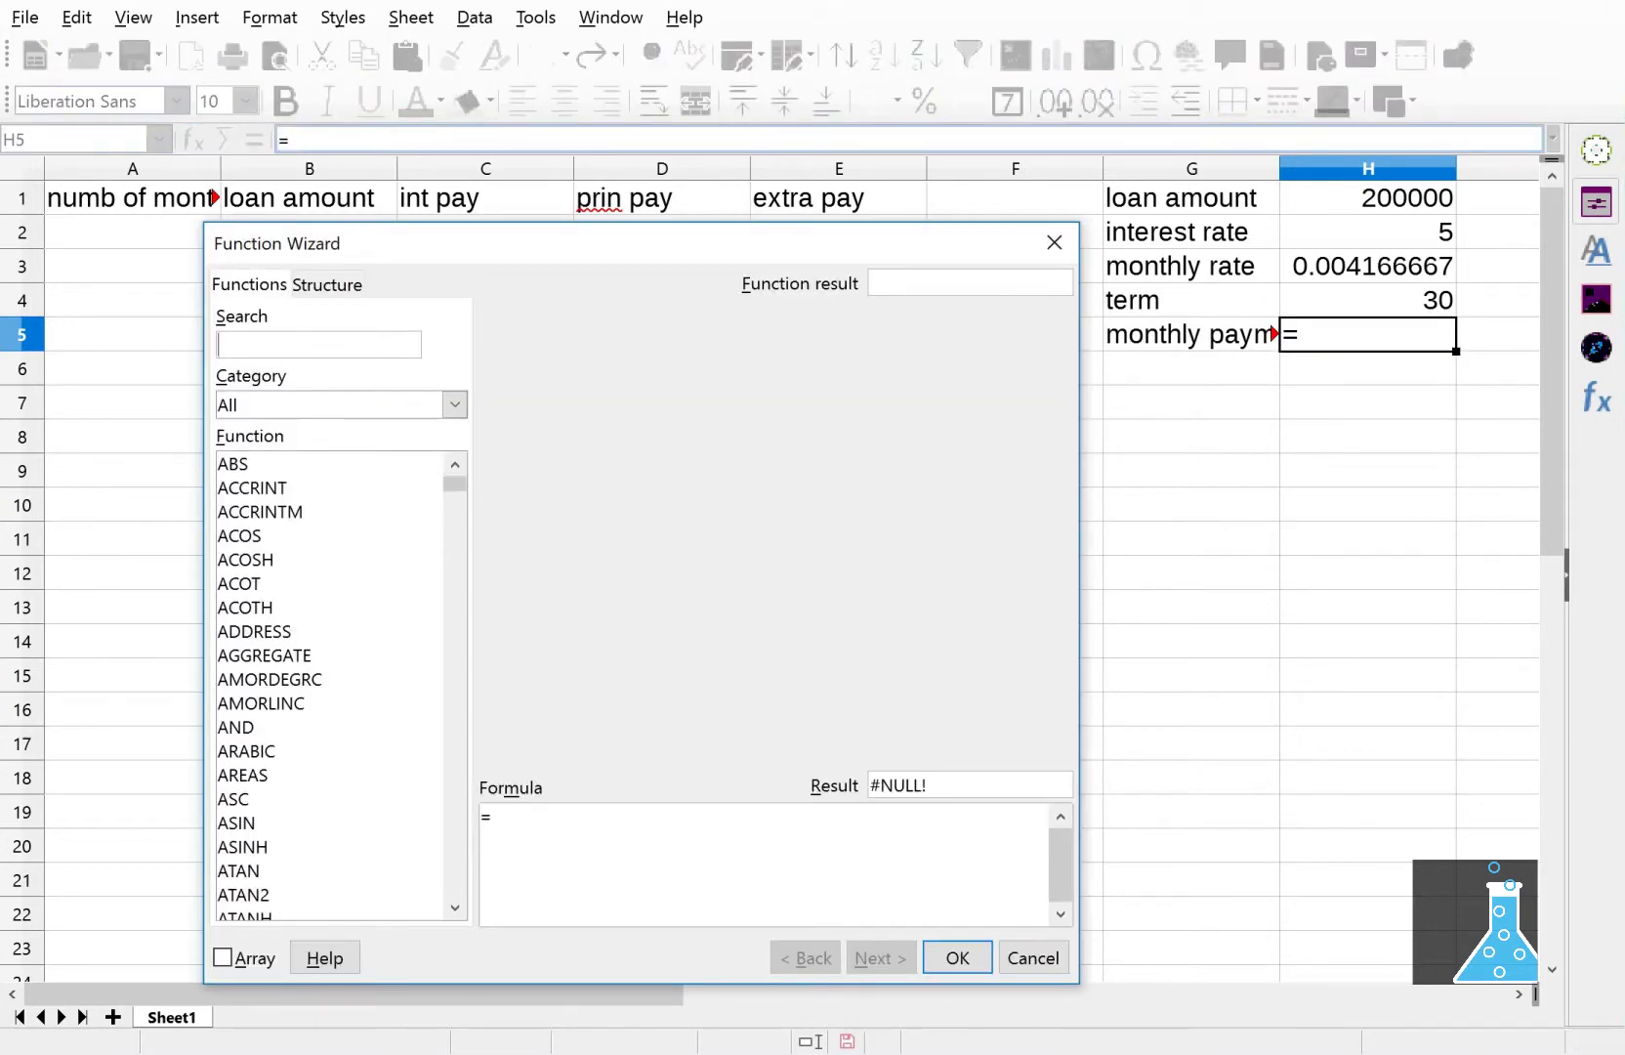
key("alt+Down")
key("Down")
key("Down")
key("Down")
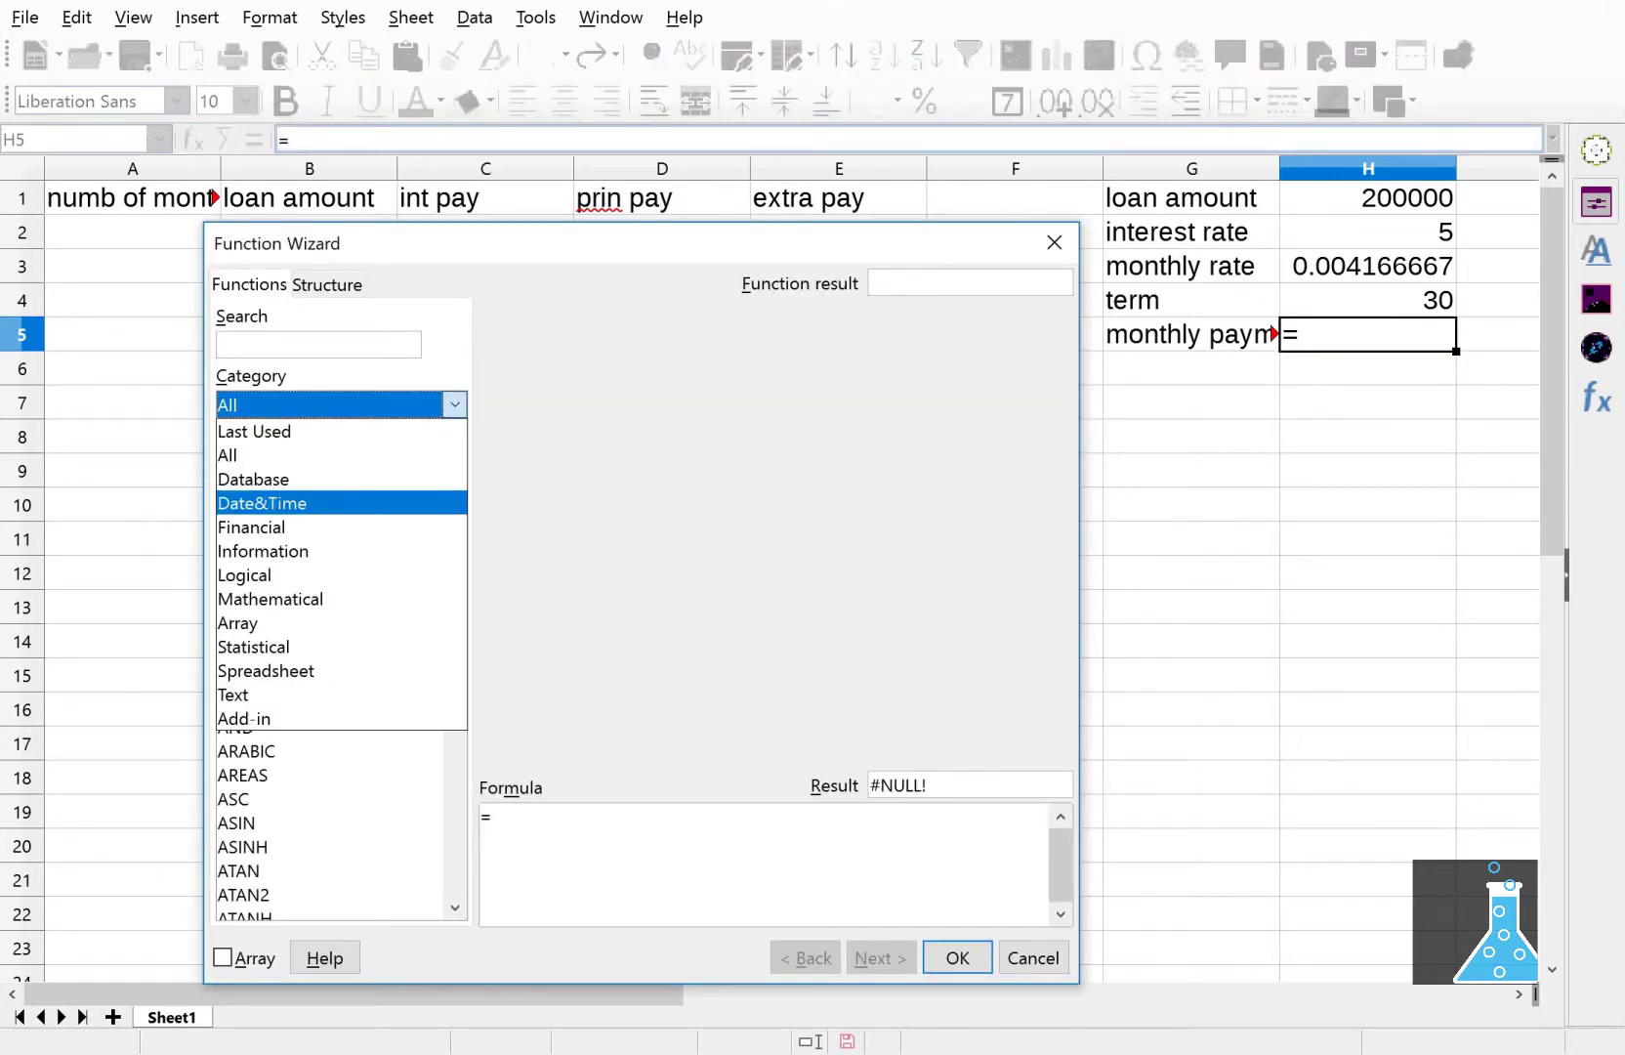
key("Return")
scroll(340, 686, "down", 7)
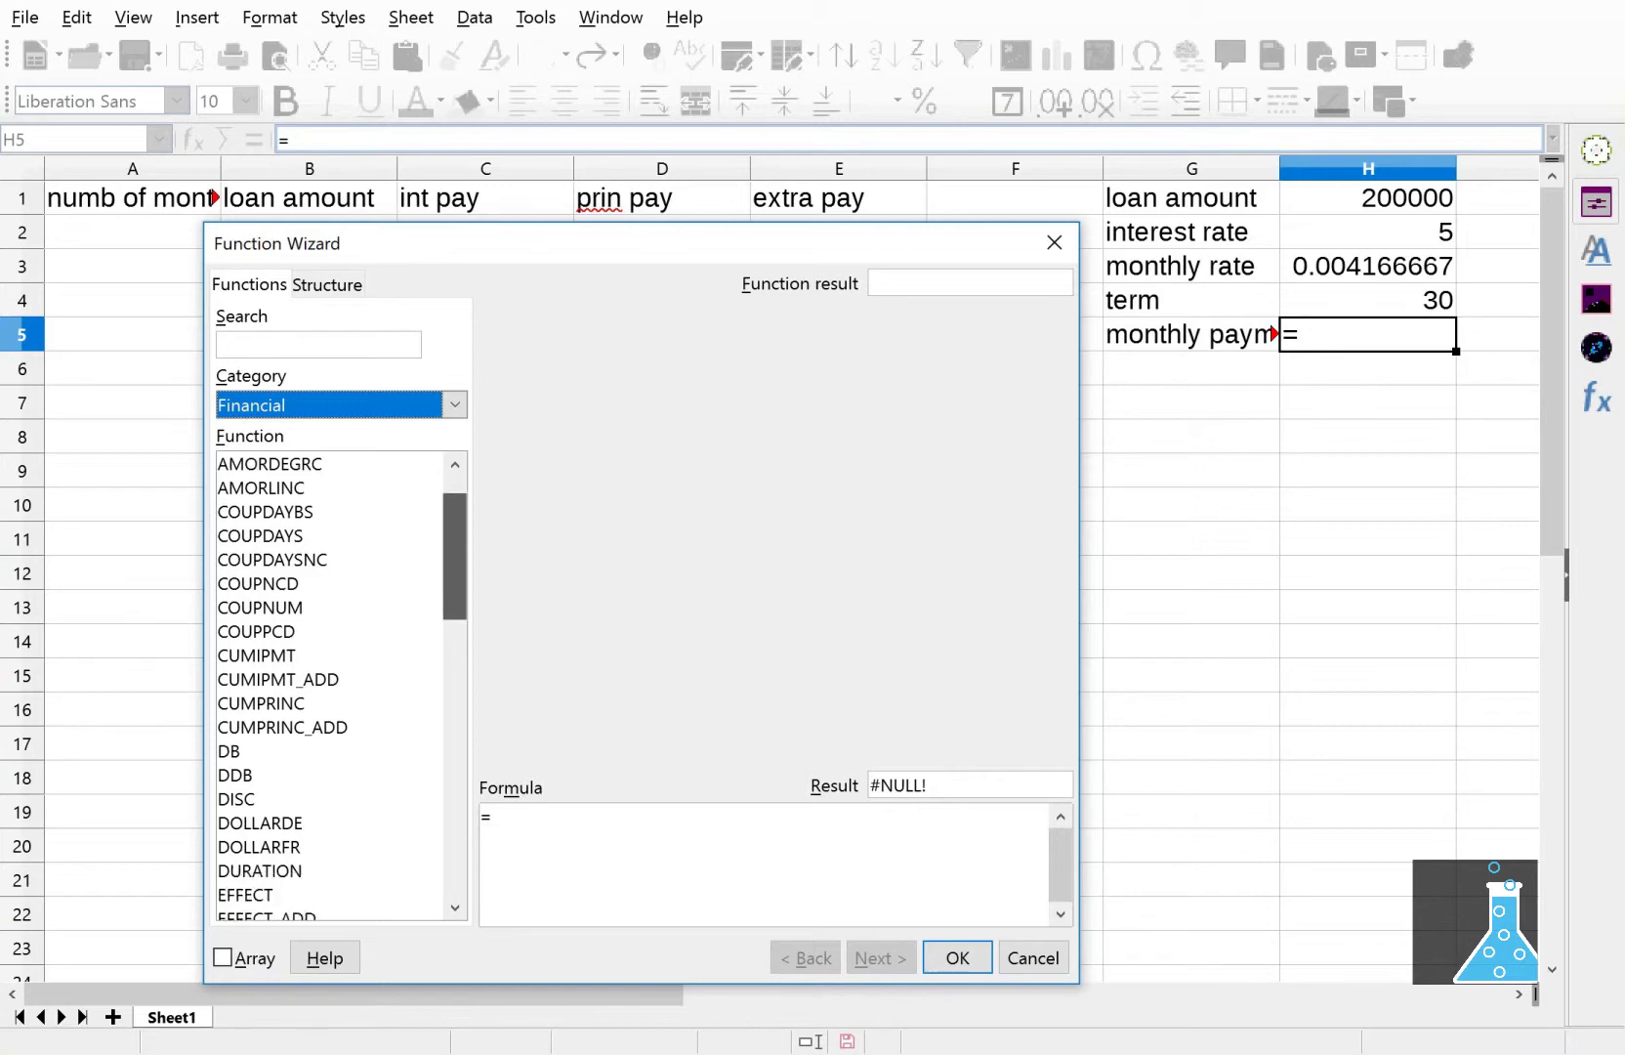
scroll(341, 687, "down", 4)
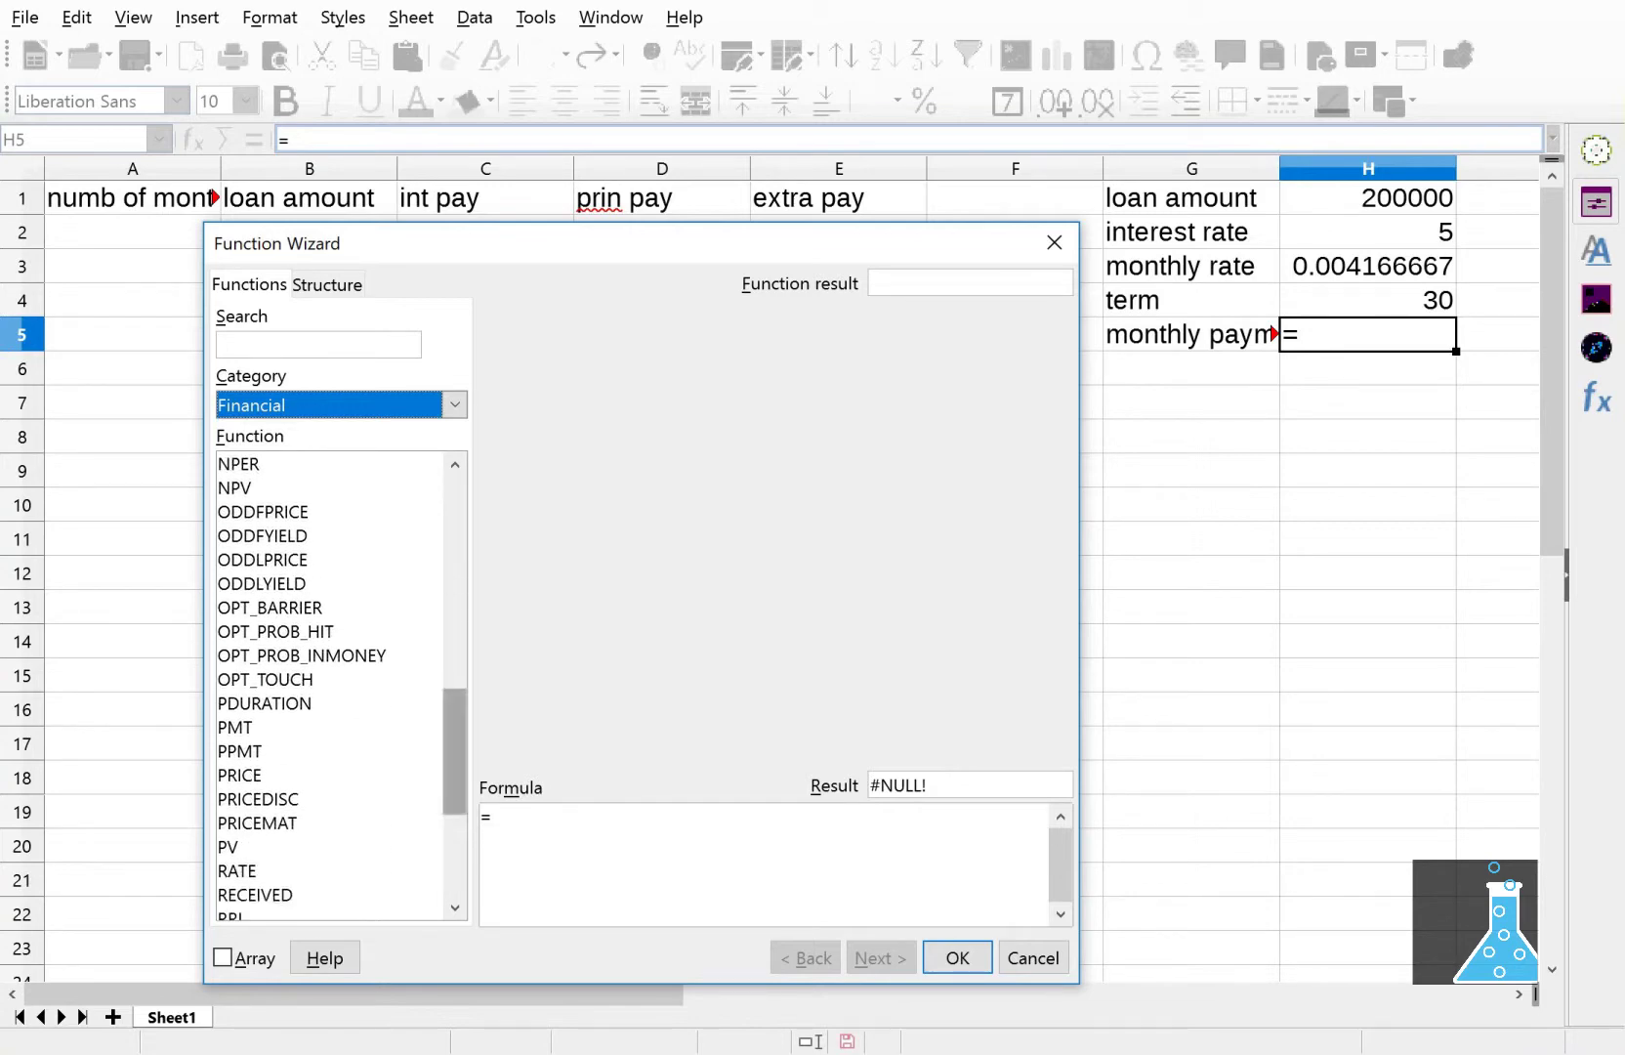
left_click(234, 726)
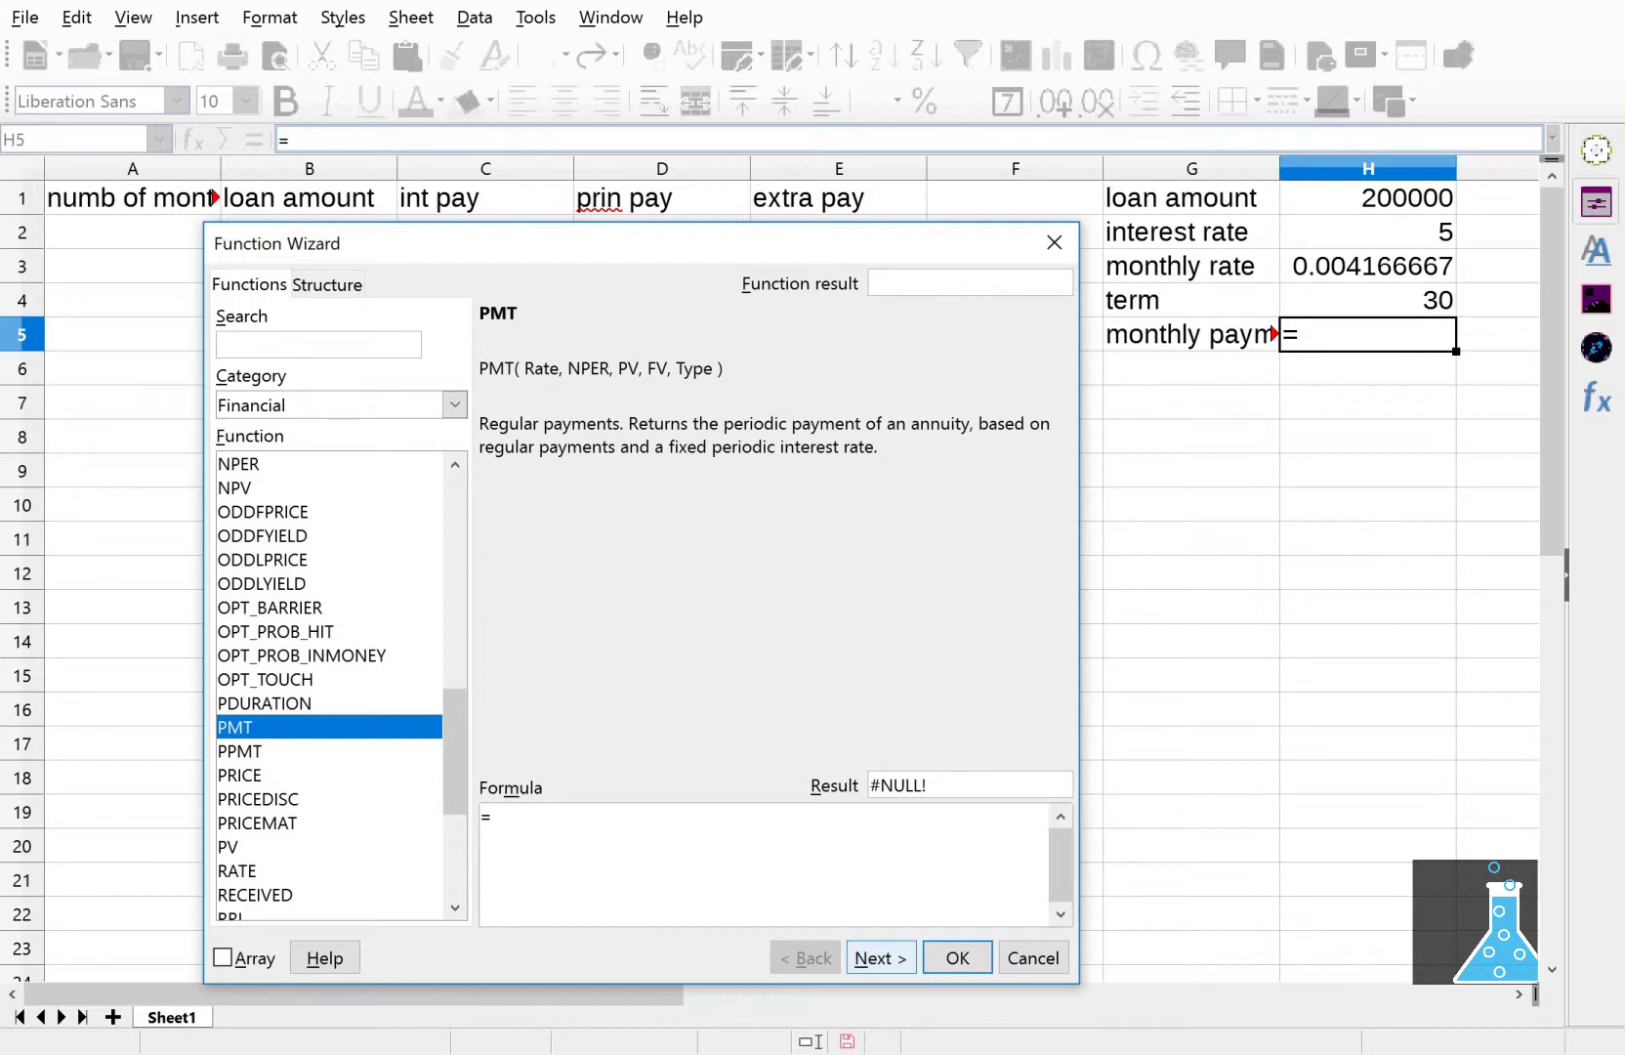
left_click(880, 957)
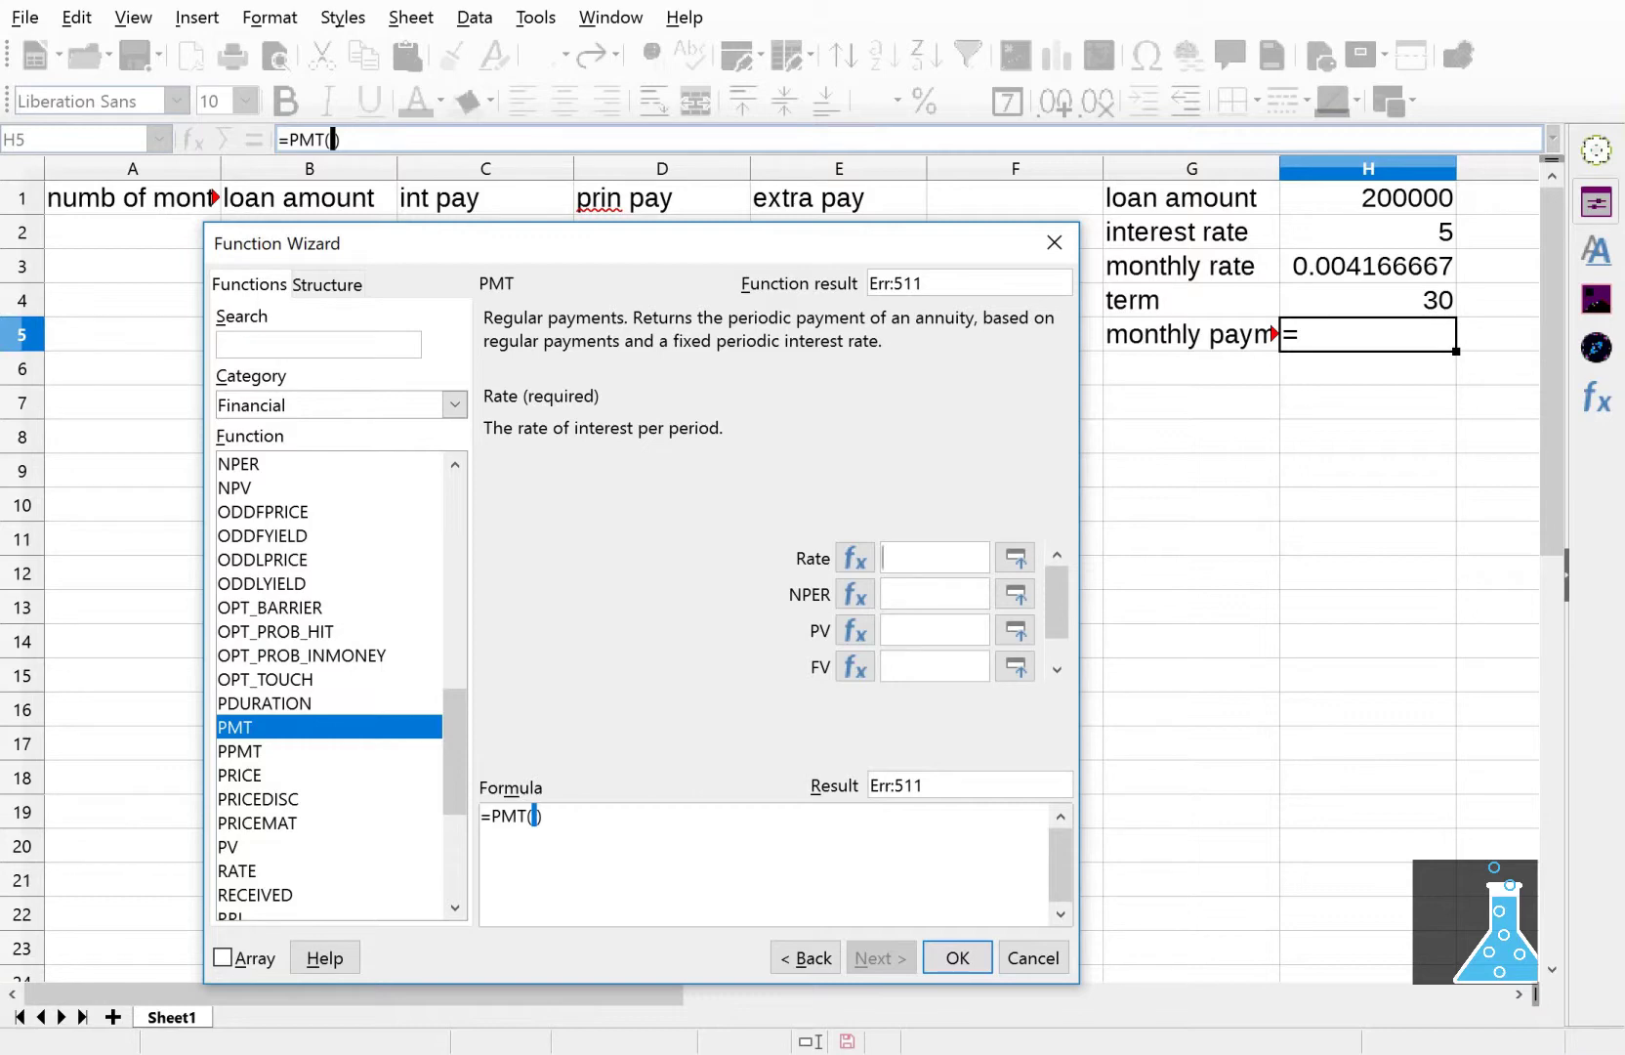
Step: Set the PMT arguments to Rate h3, NPER h4*12, PV h1 and FV 0, and insert the formula in H5
type("h3")
key("Tab")
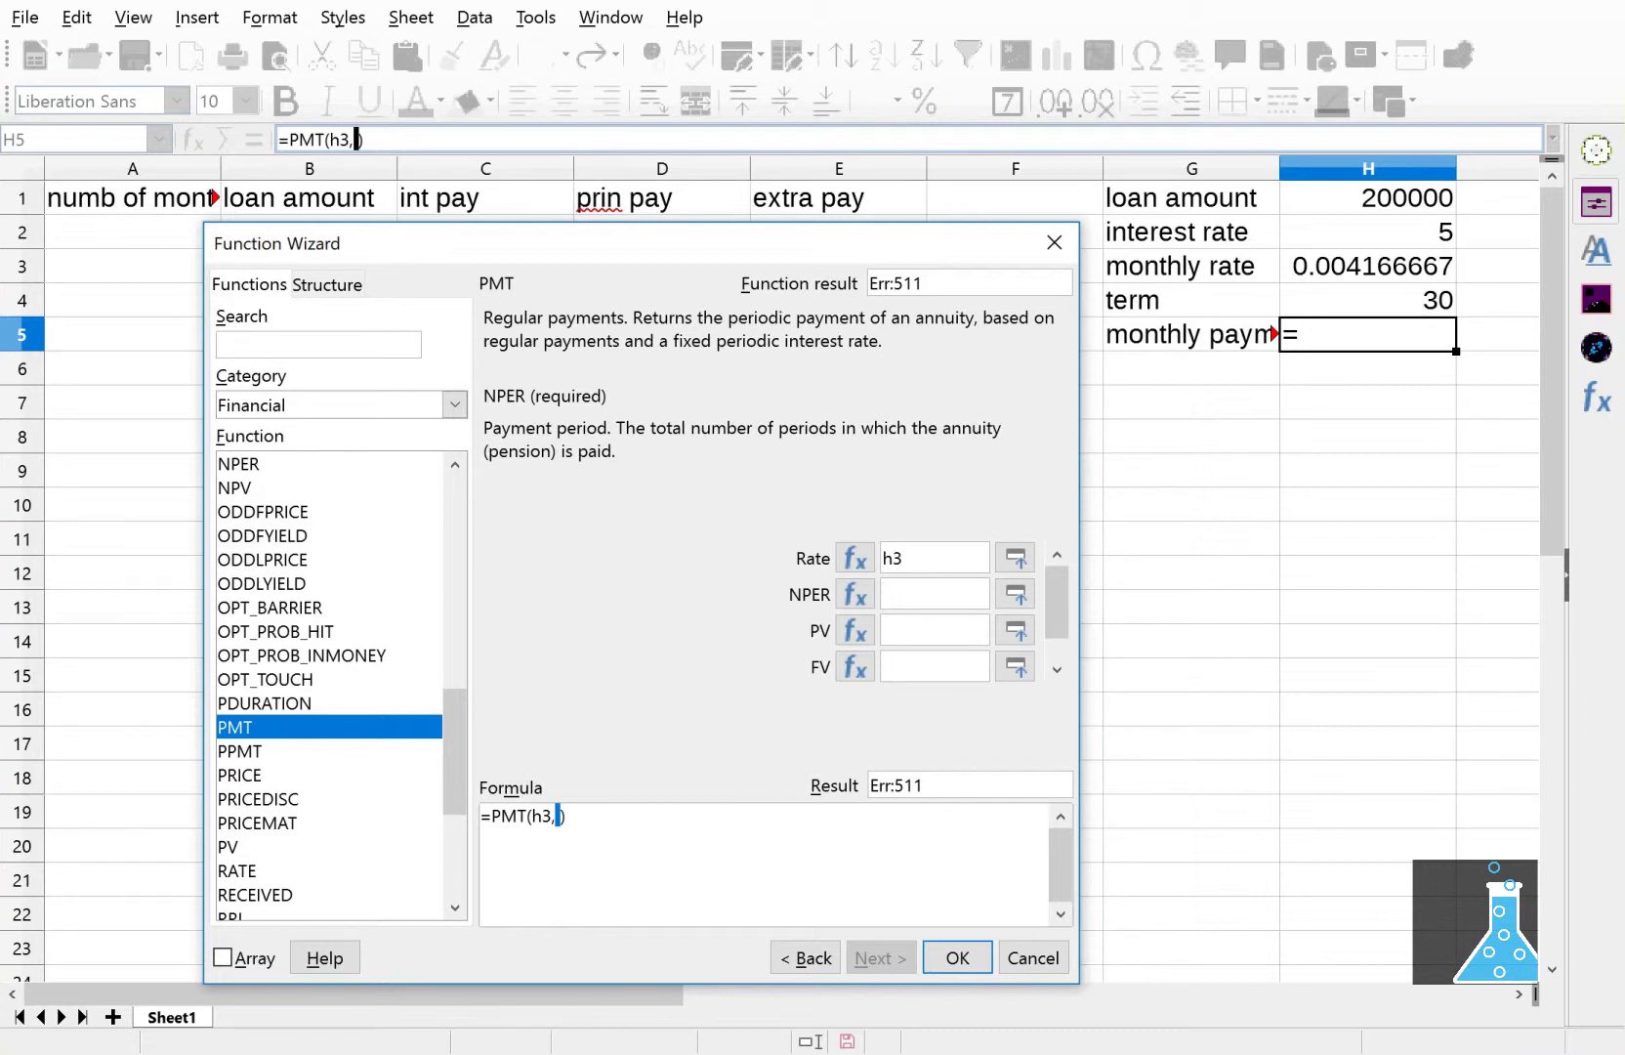
type("h4*")
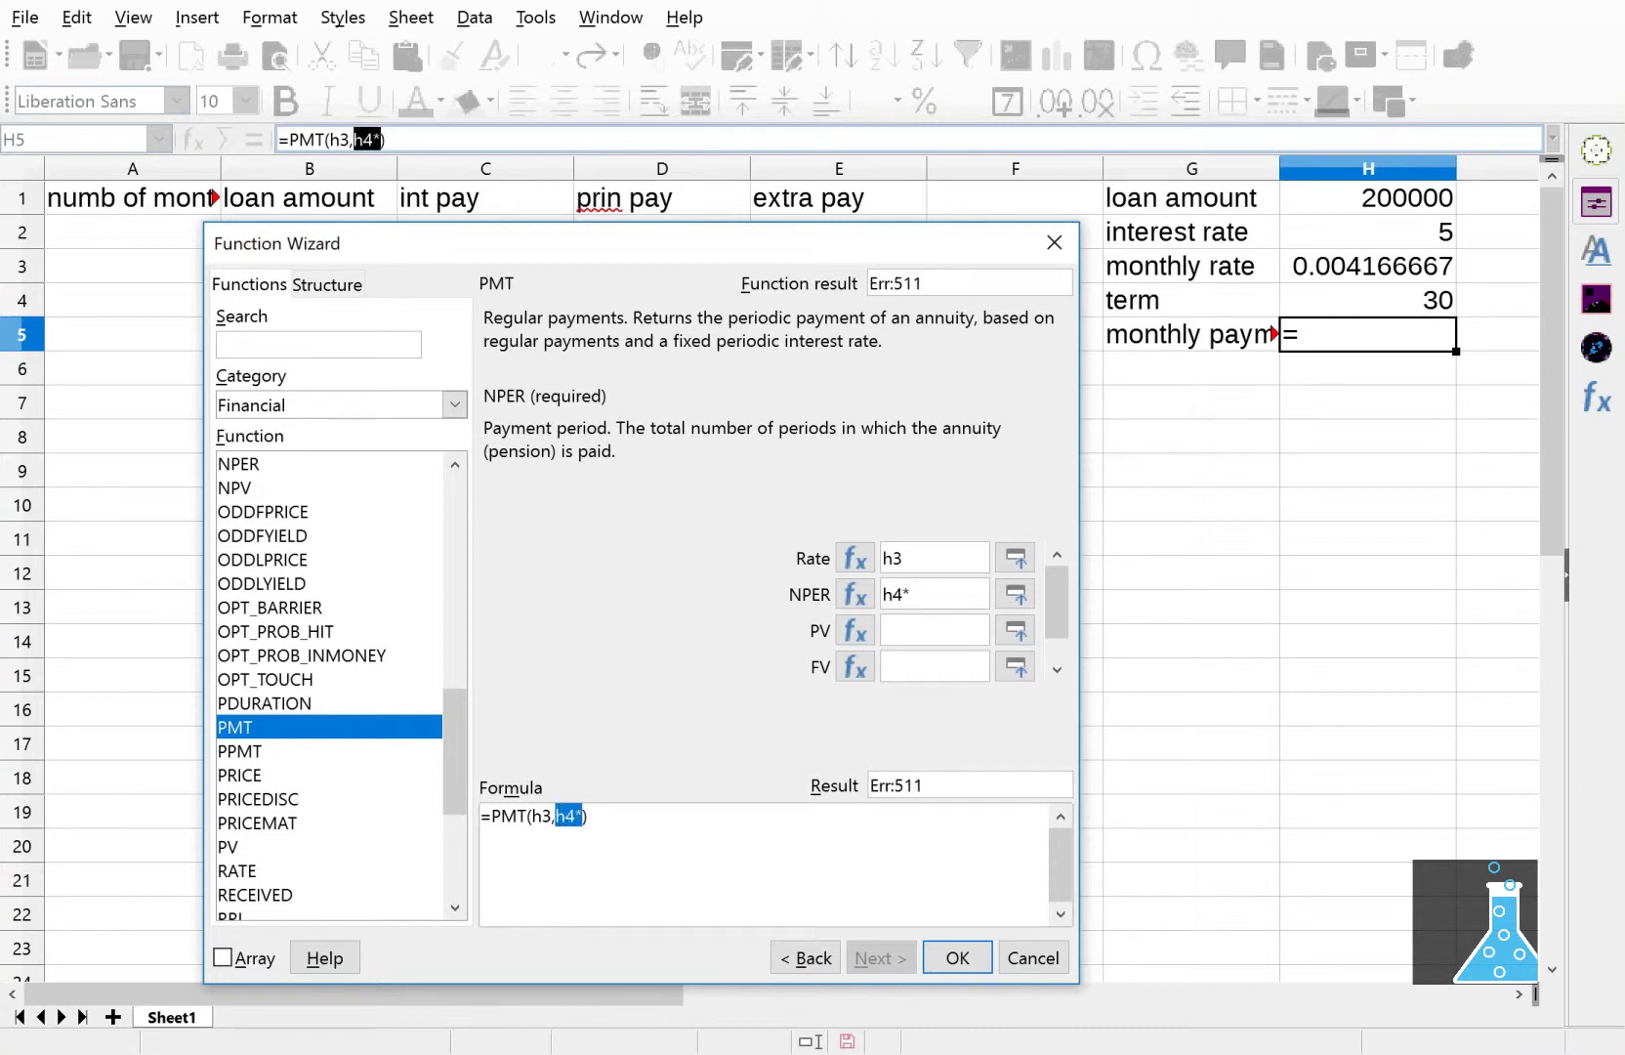
type("12")
left_click(928, 630)
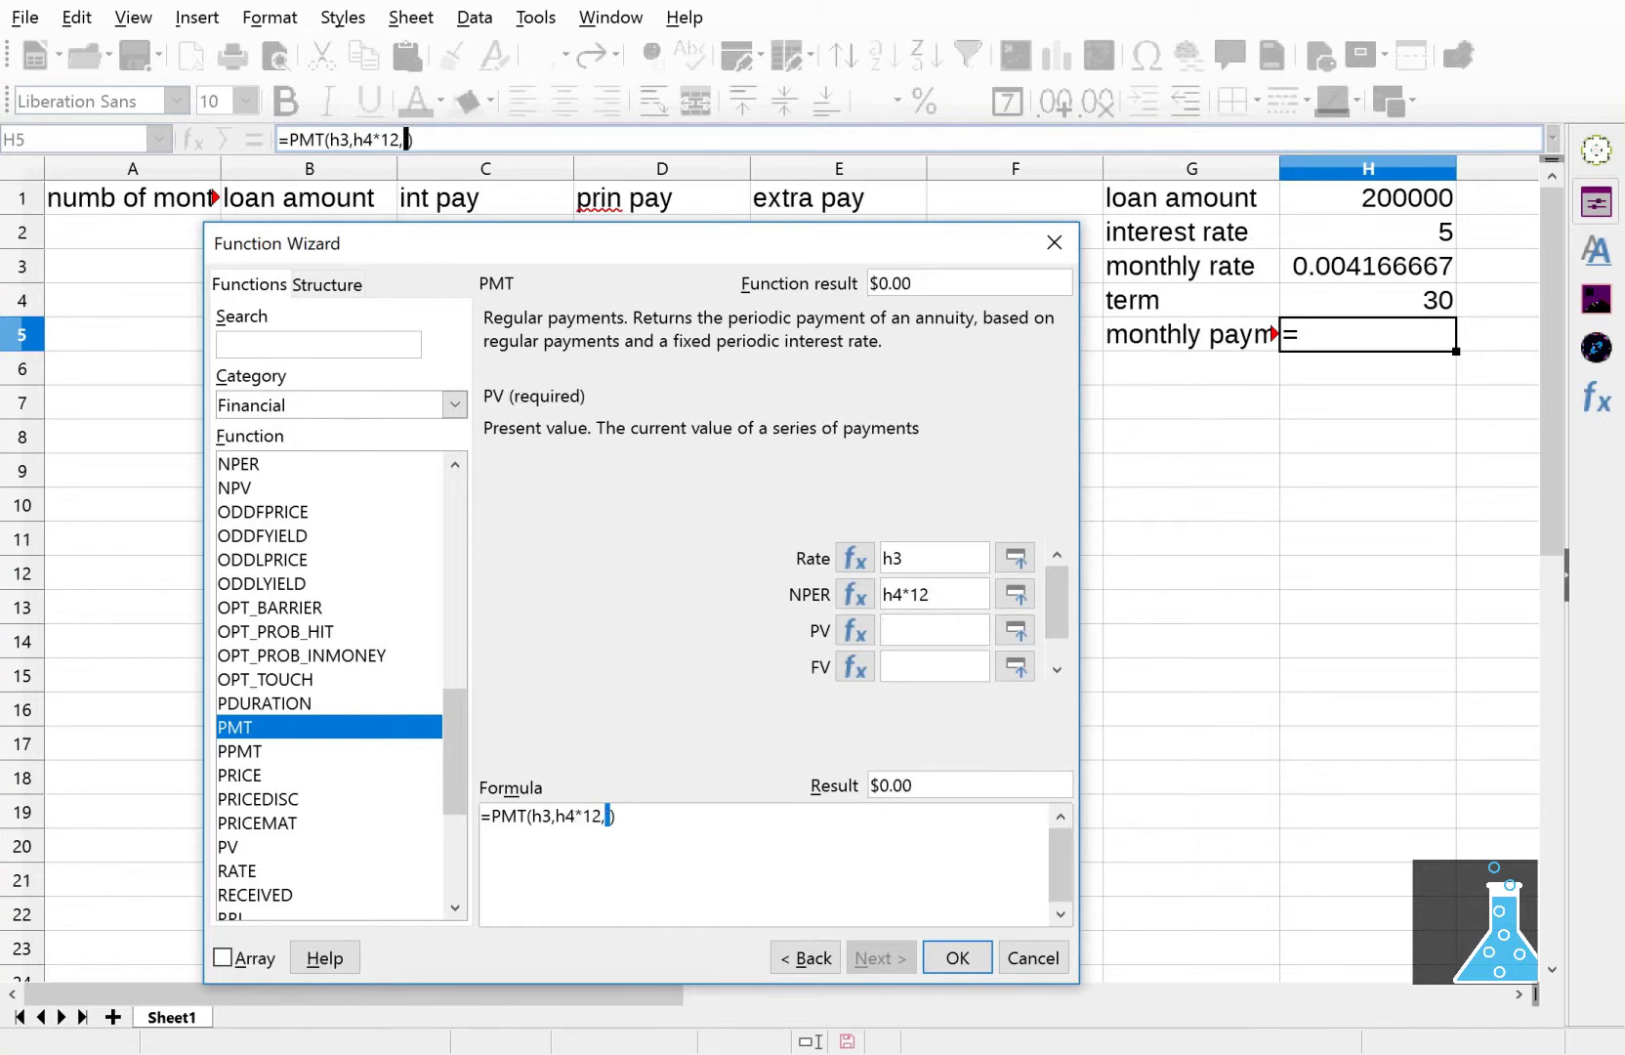
type("h")
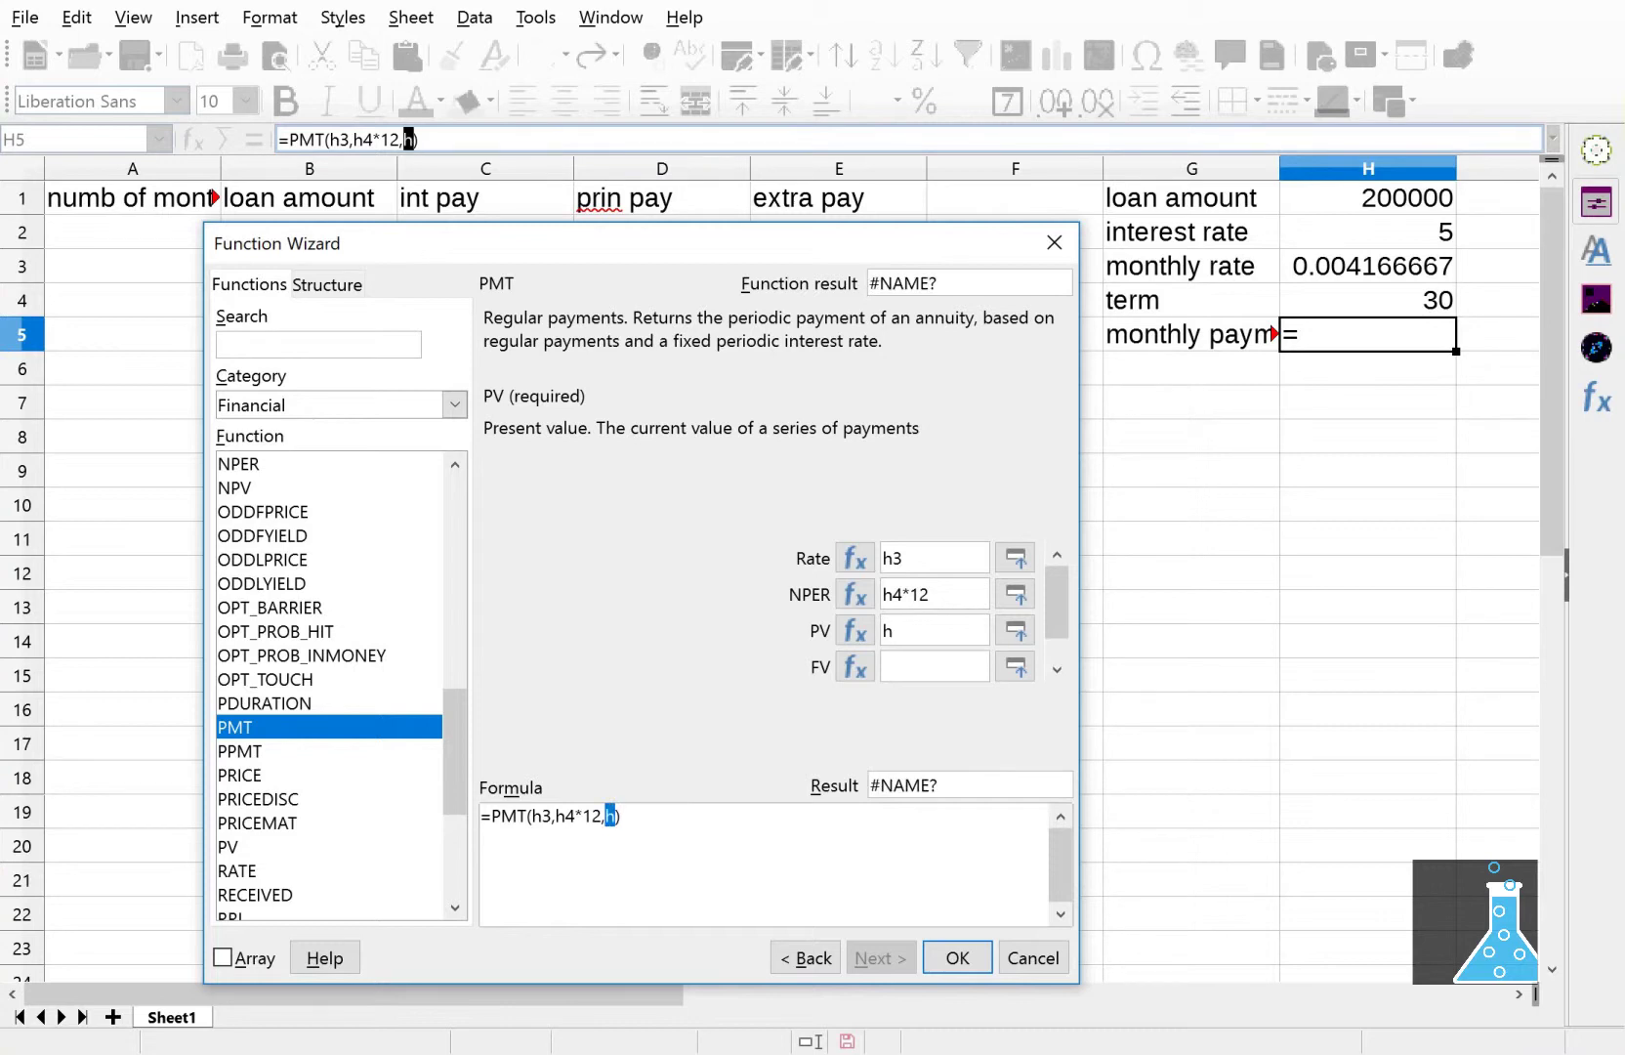
type("1")
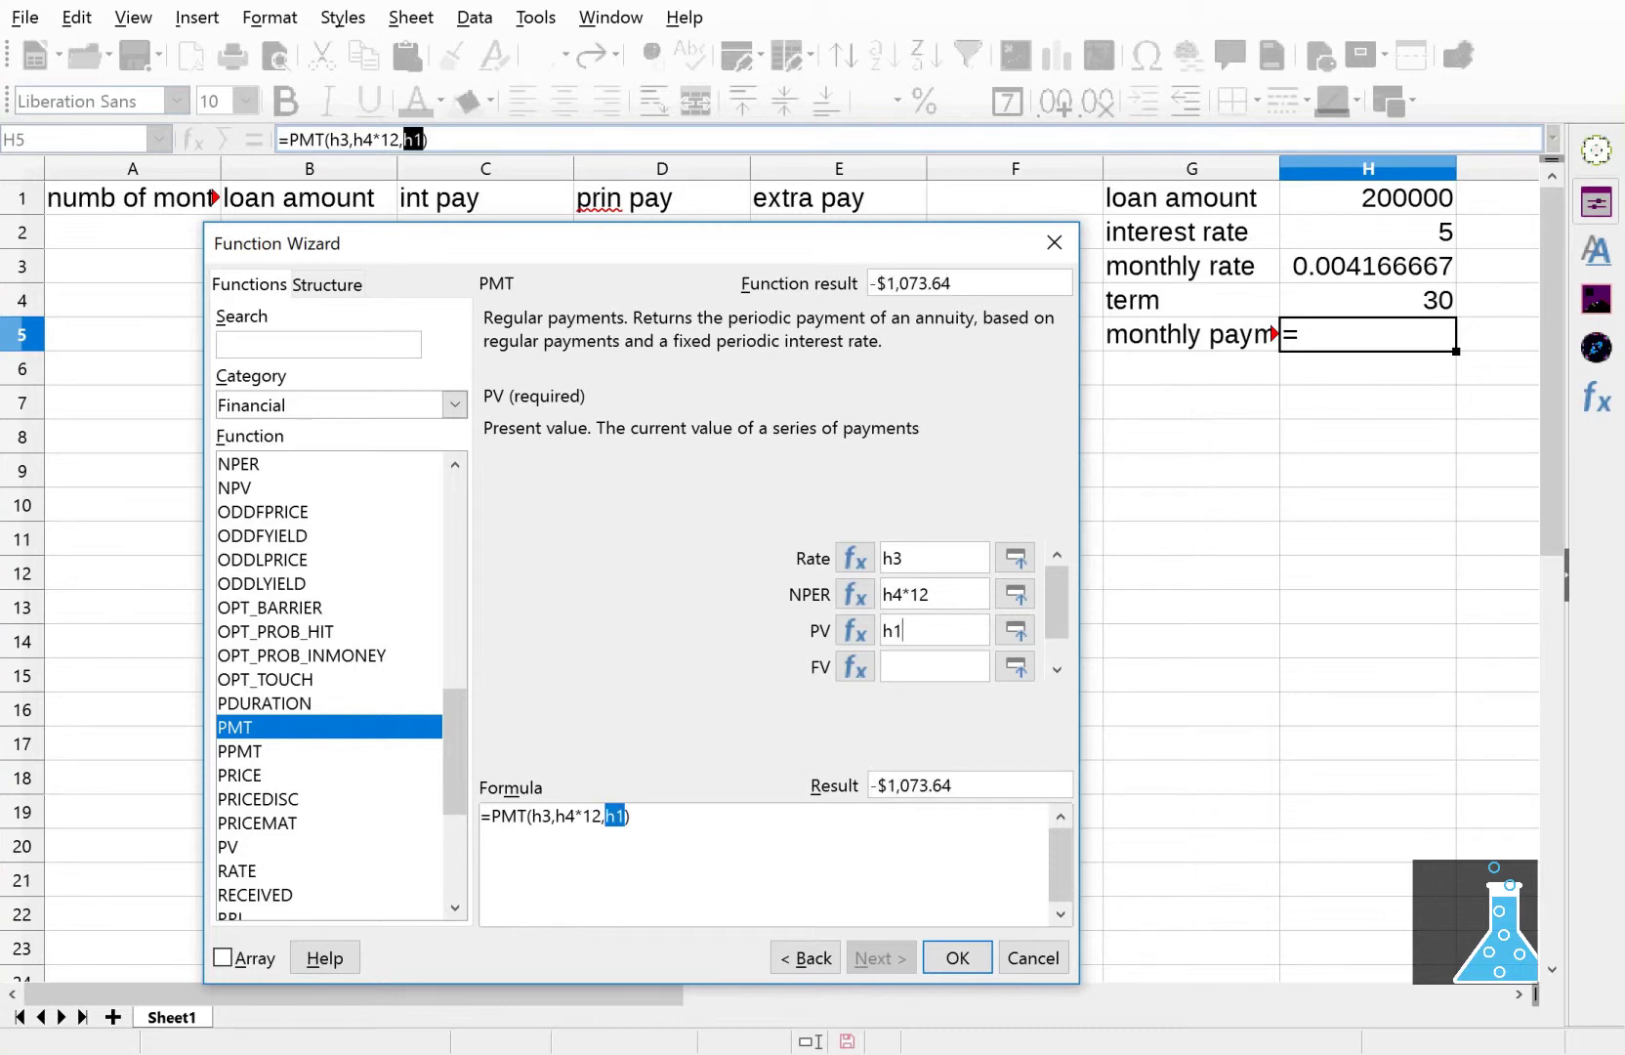
type(",")
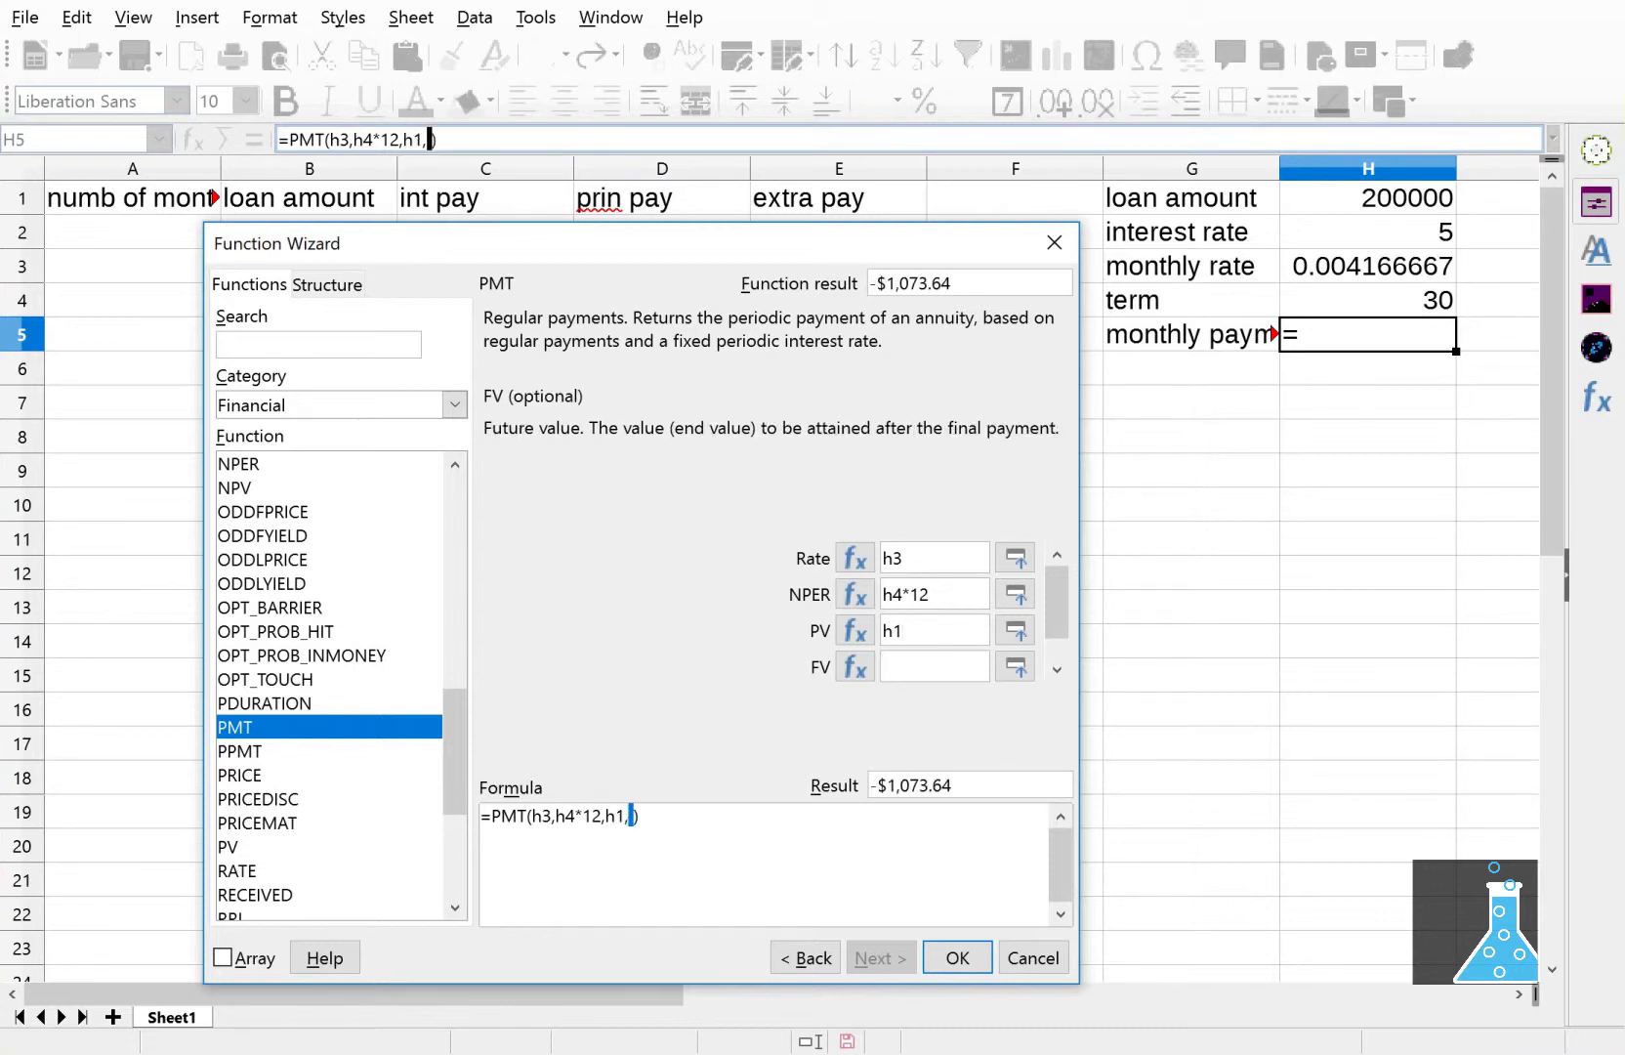
type("0")
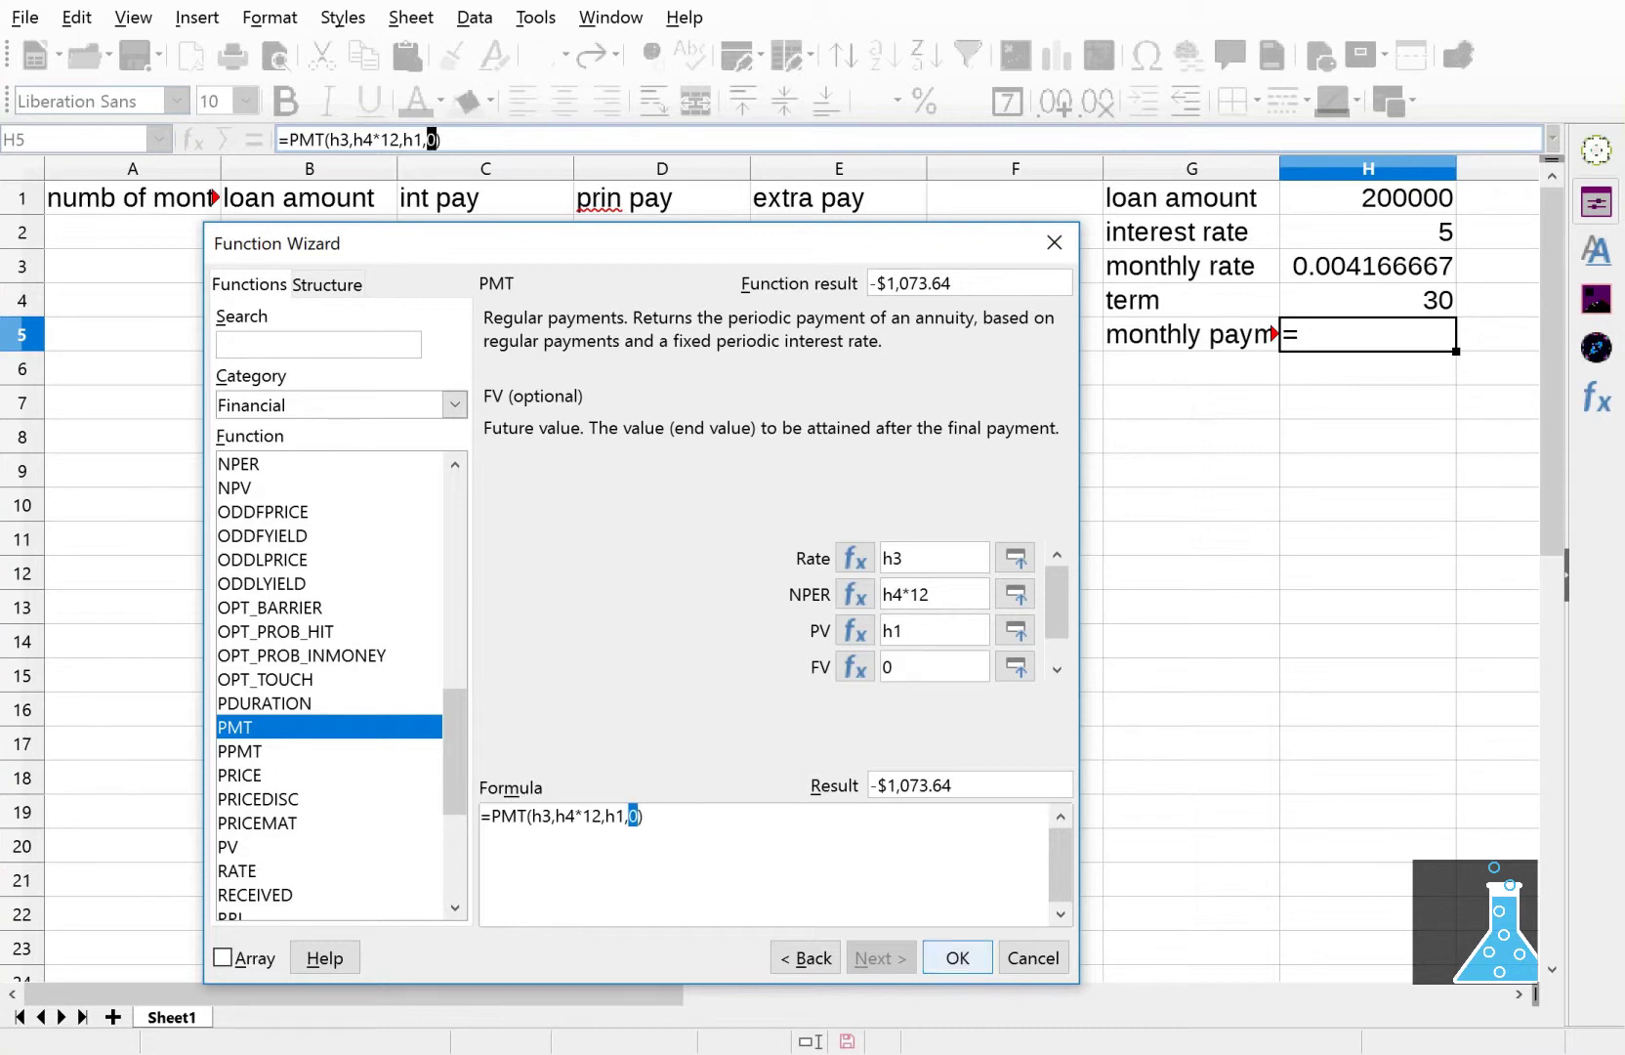
key("Return")
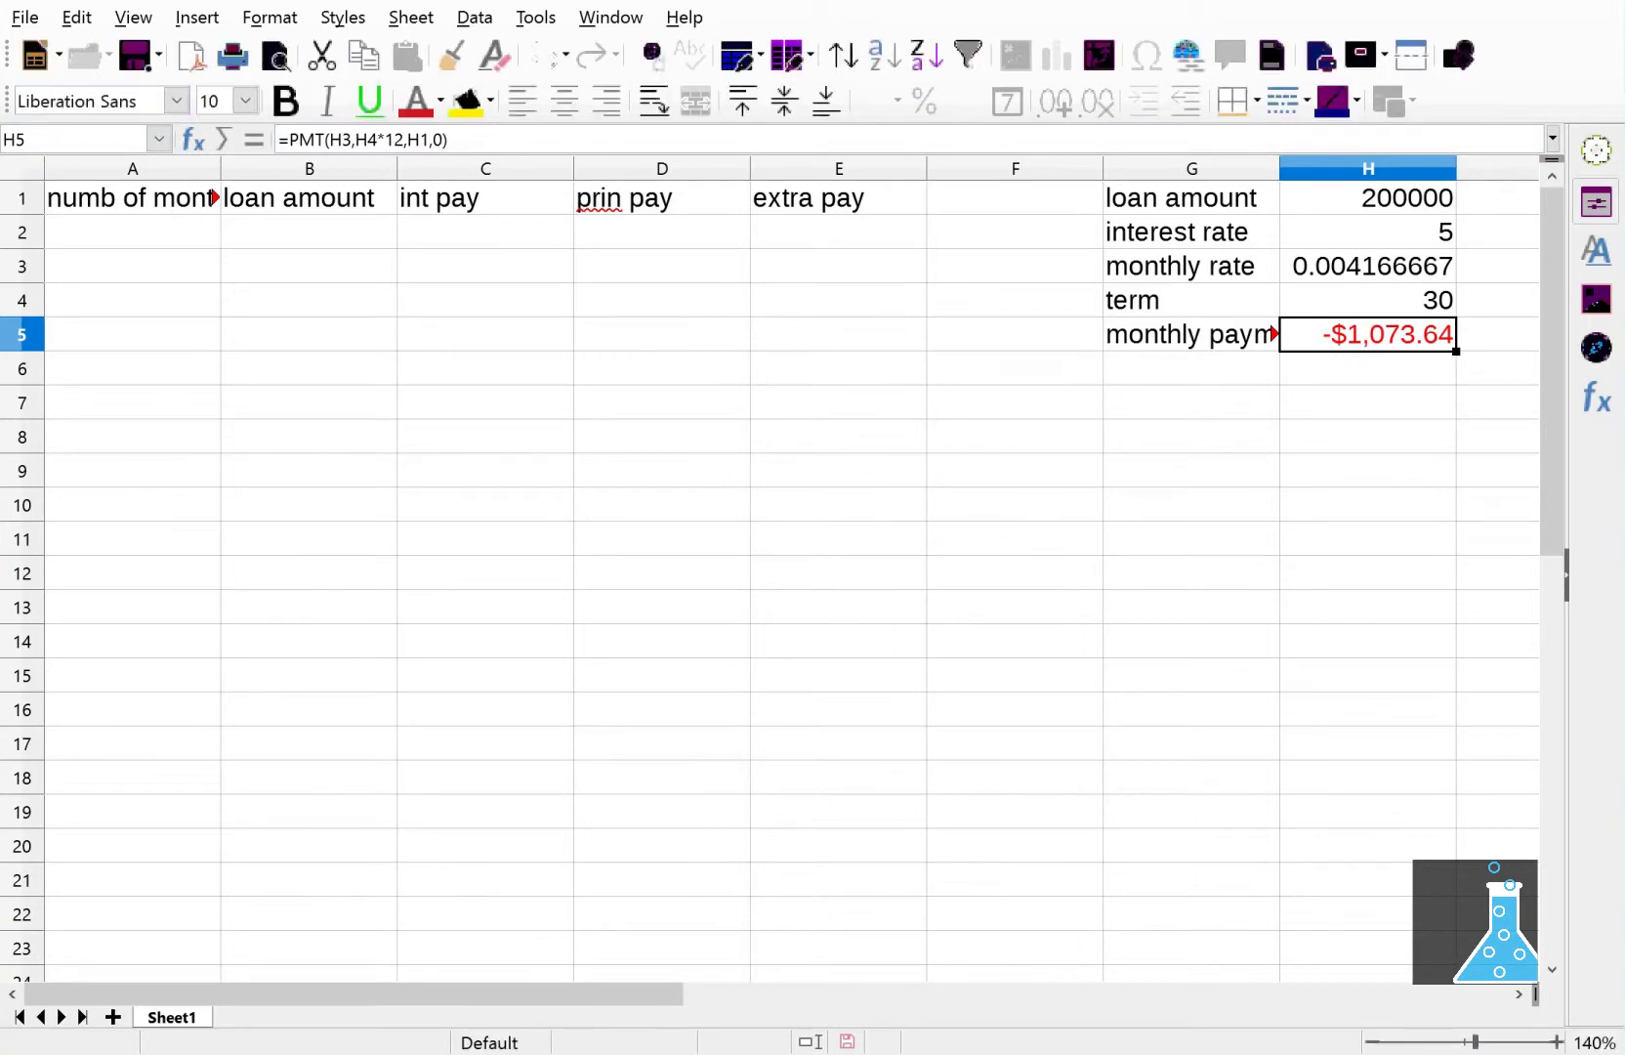
key("Return")
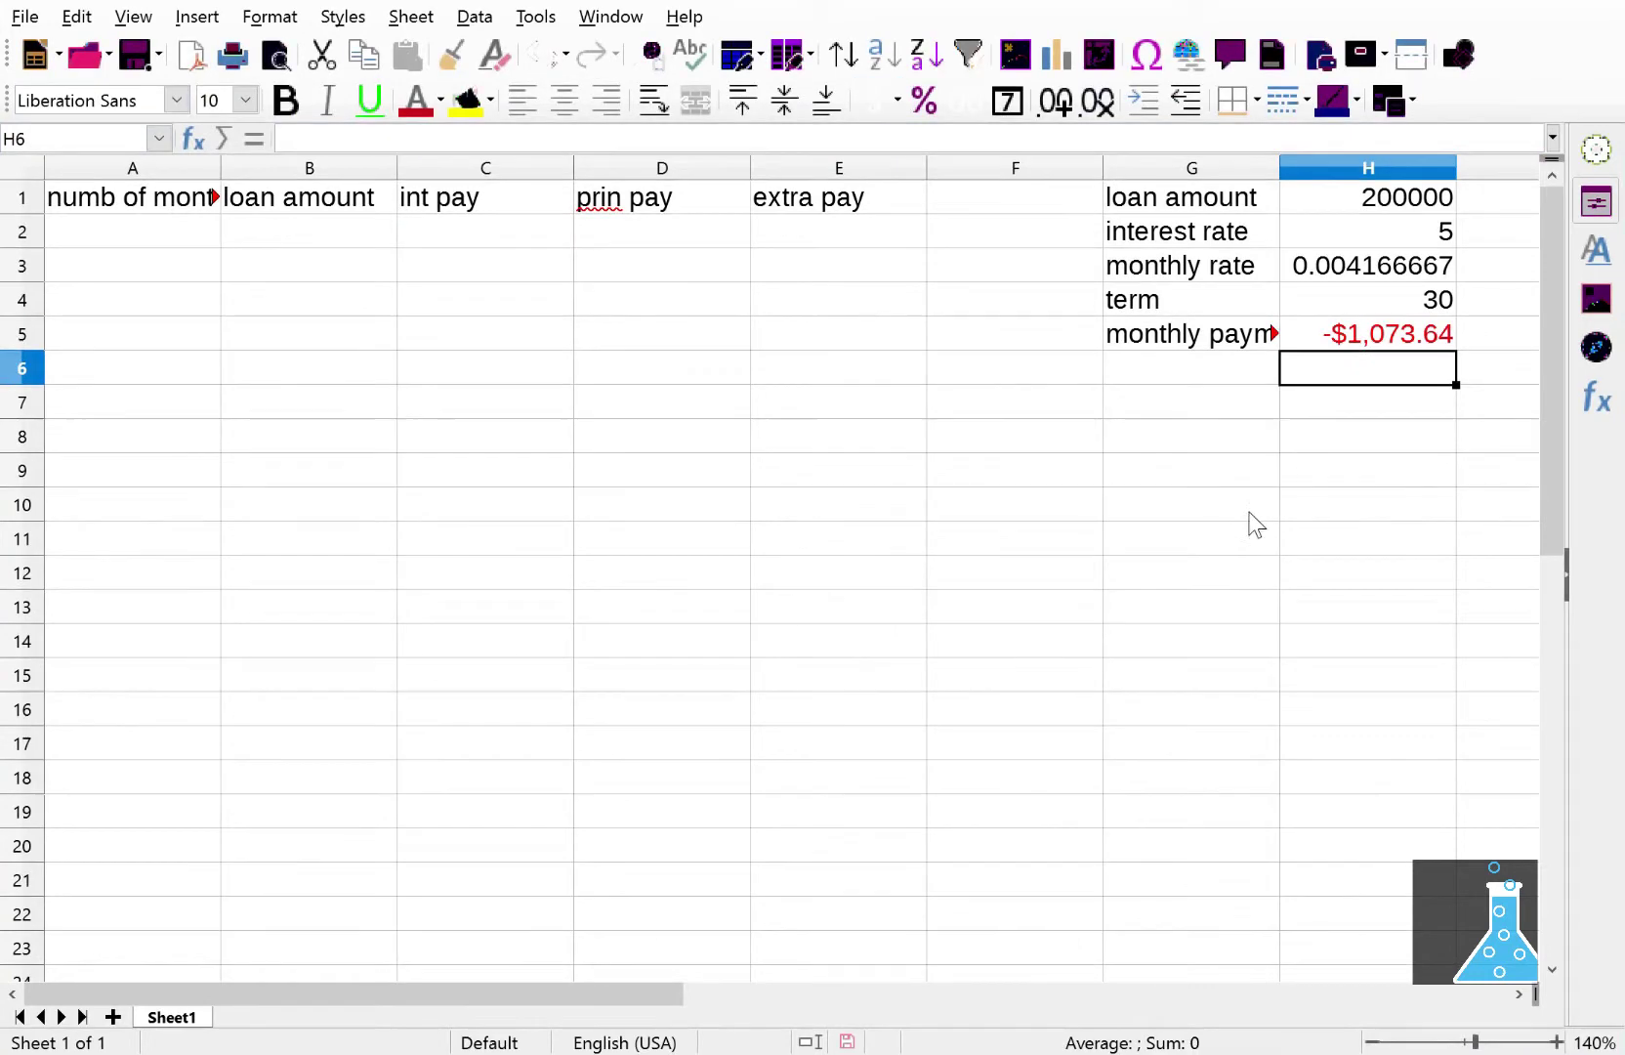
Step: Flip the sign of the monthly payment in H5 by changing the formula to =-1*PMT(H3,H4*12,H1,0)
left_click(1298, 333)
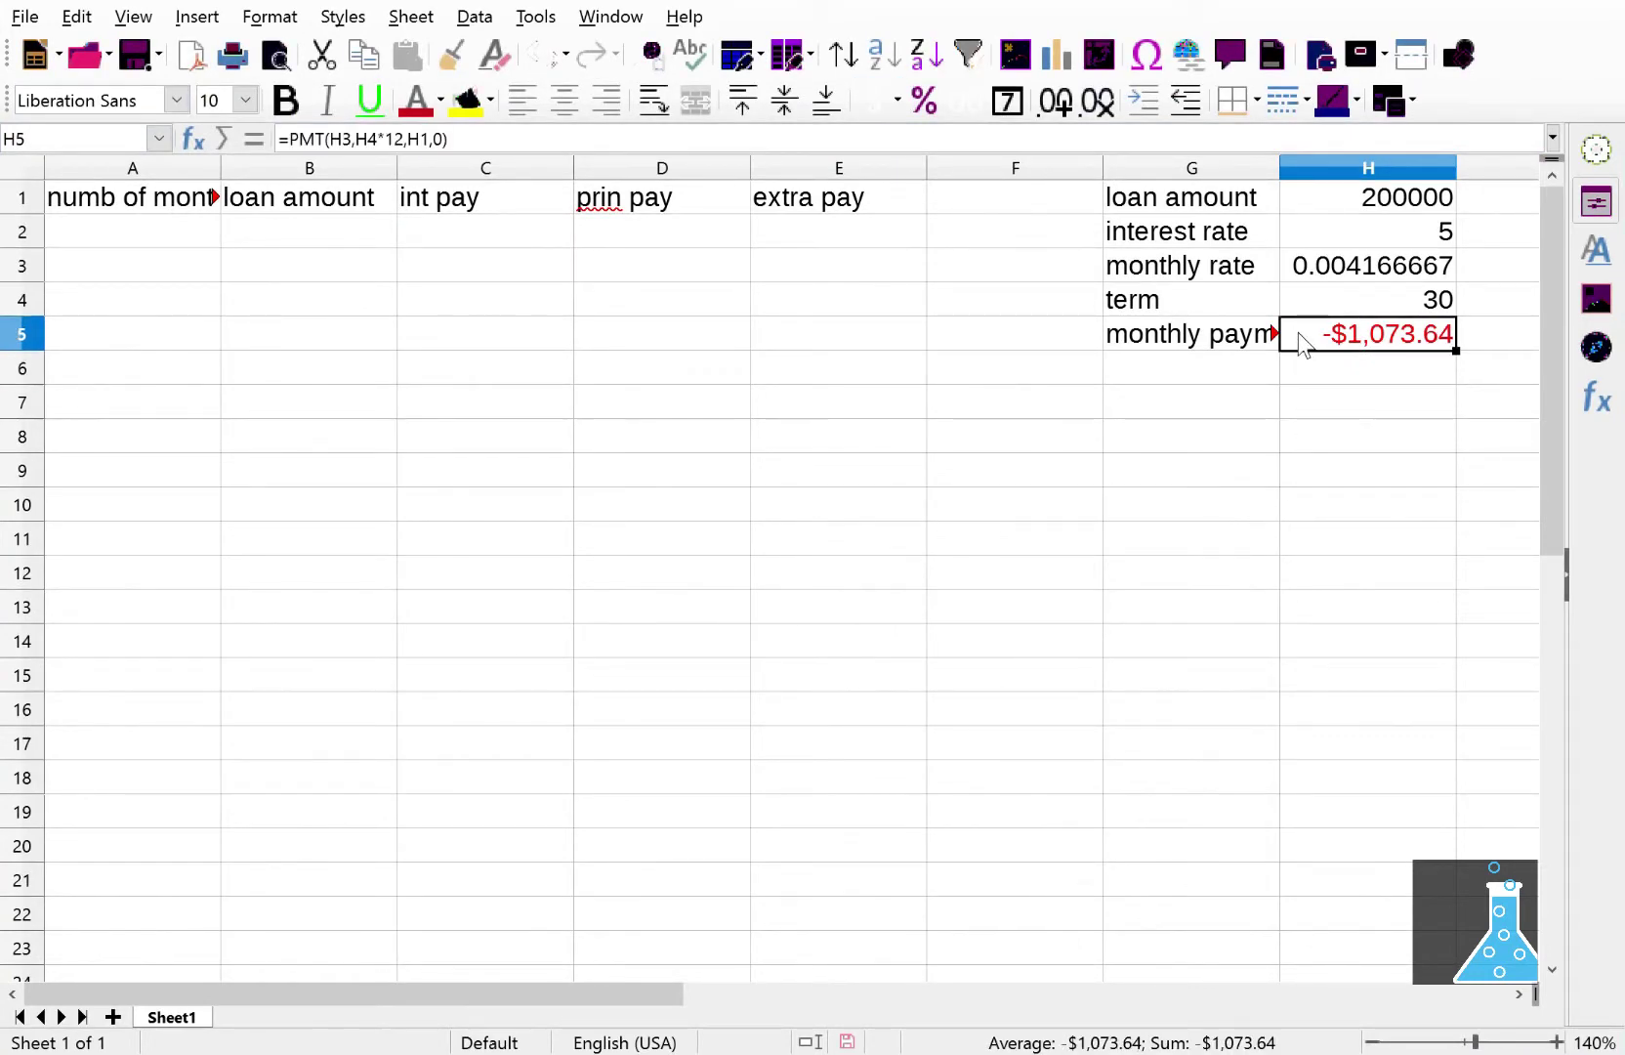
left_click(296, 141)
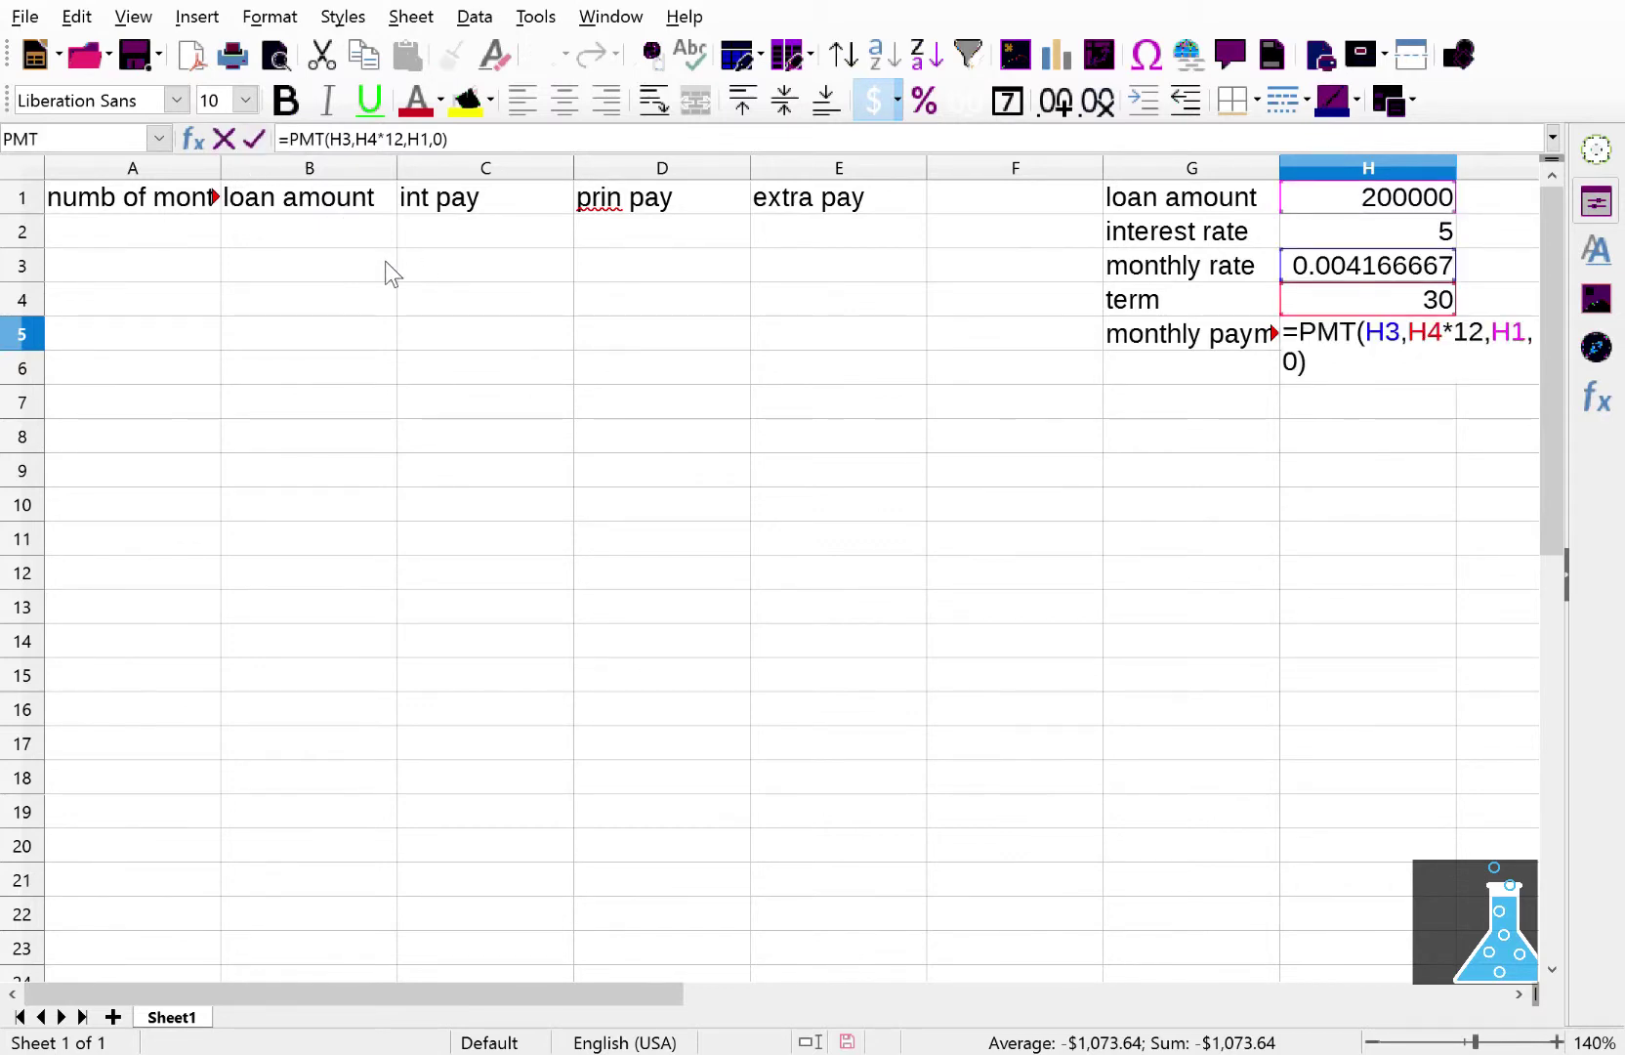
type("-1*")
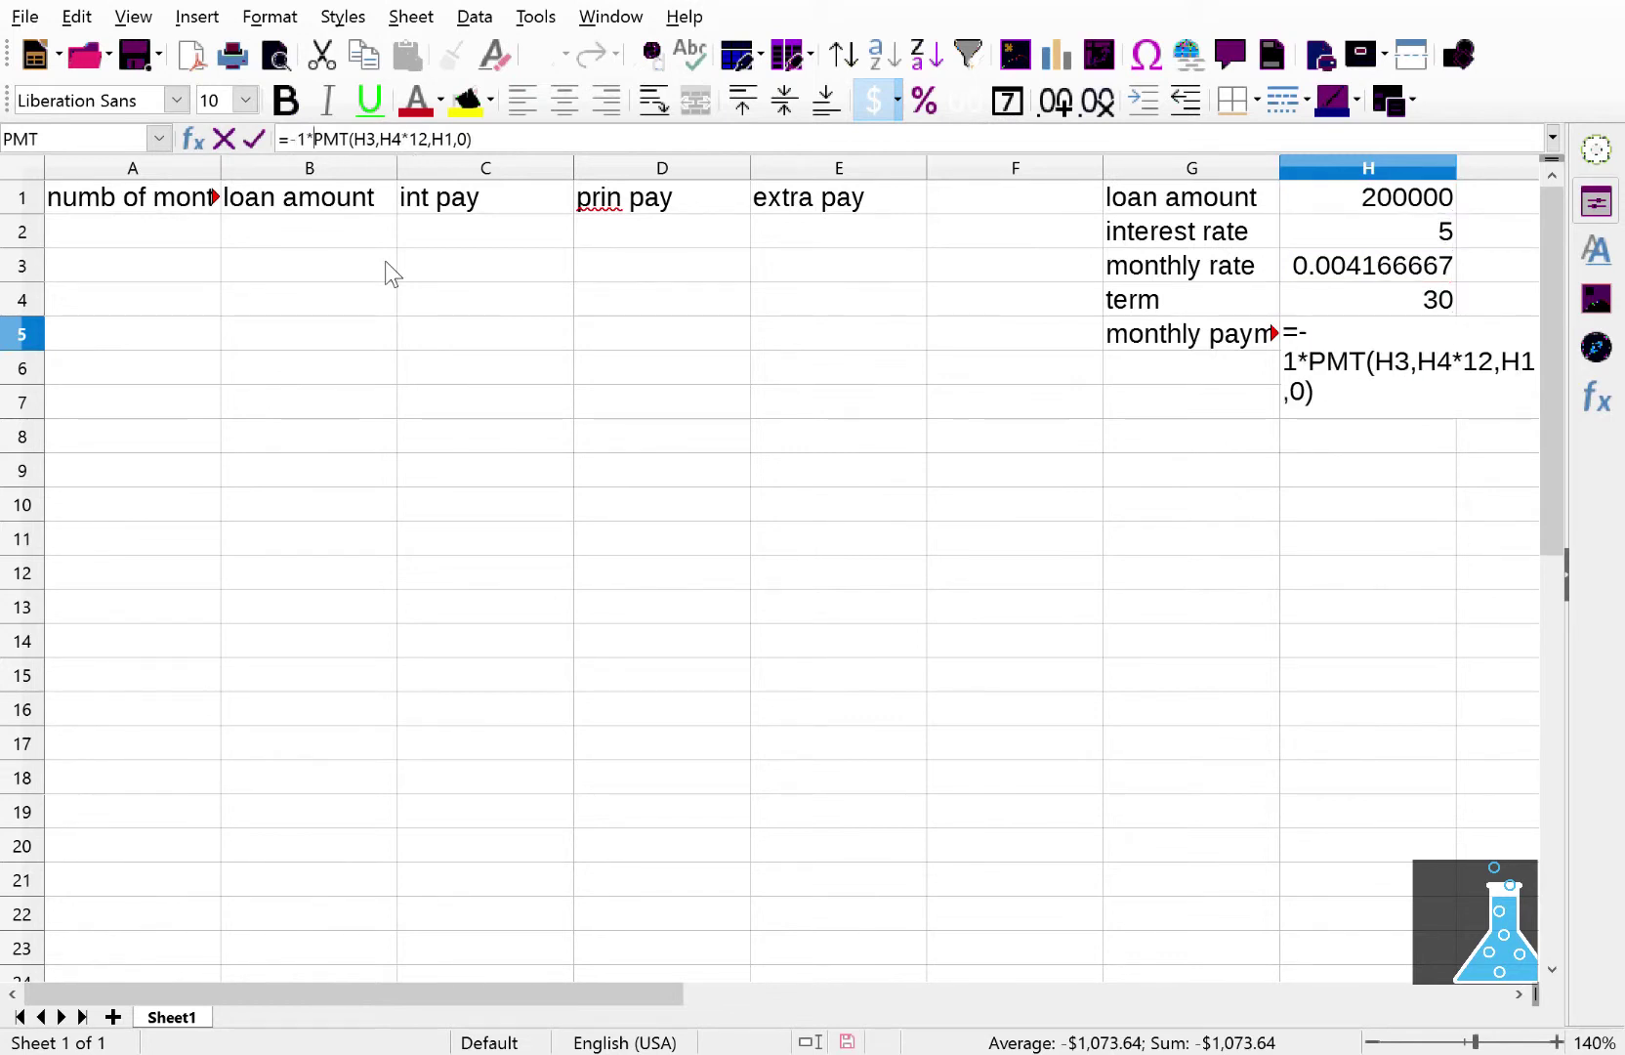
key("Return")
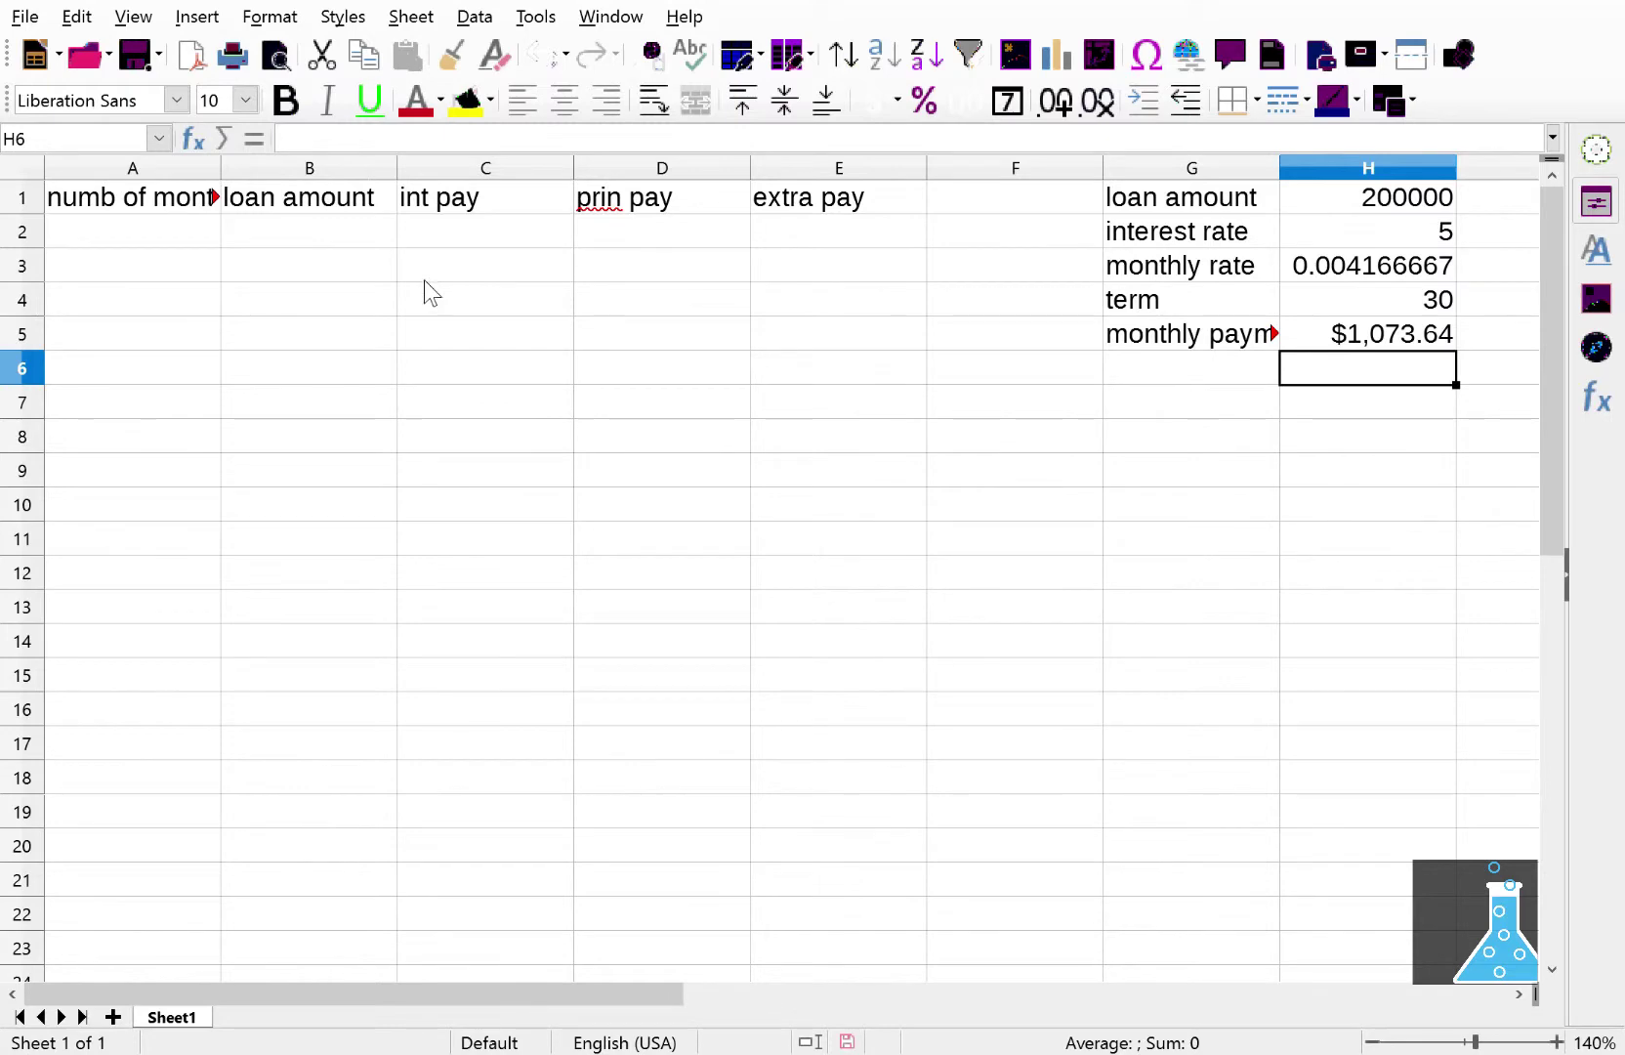
Step: Enter the first month numbers 1, 2 and 3 in cells A2 to A4
left_click(181, 234)
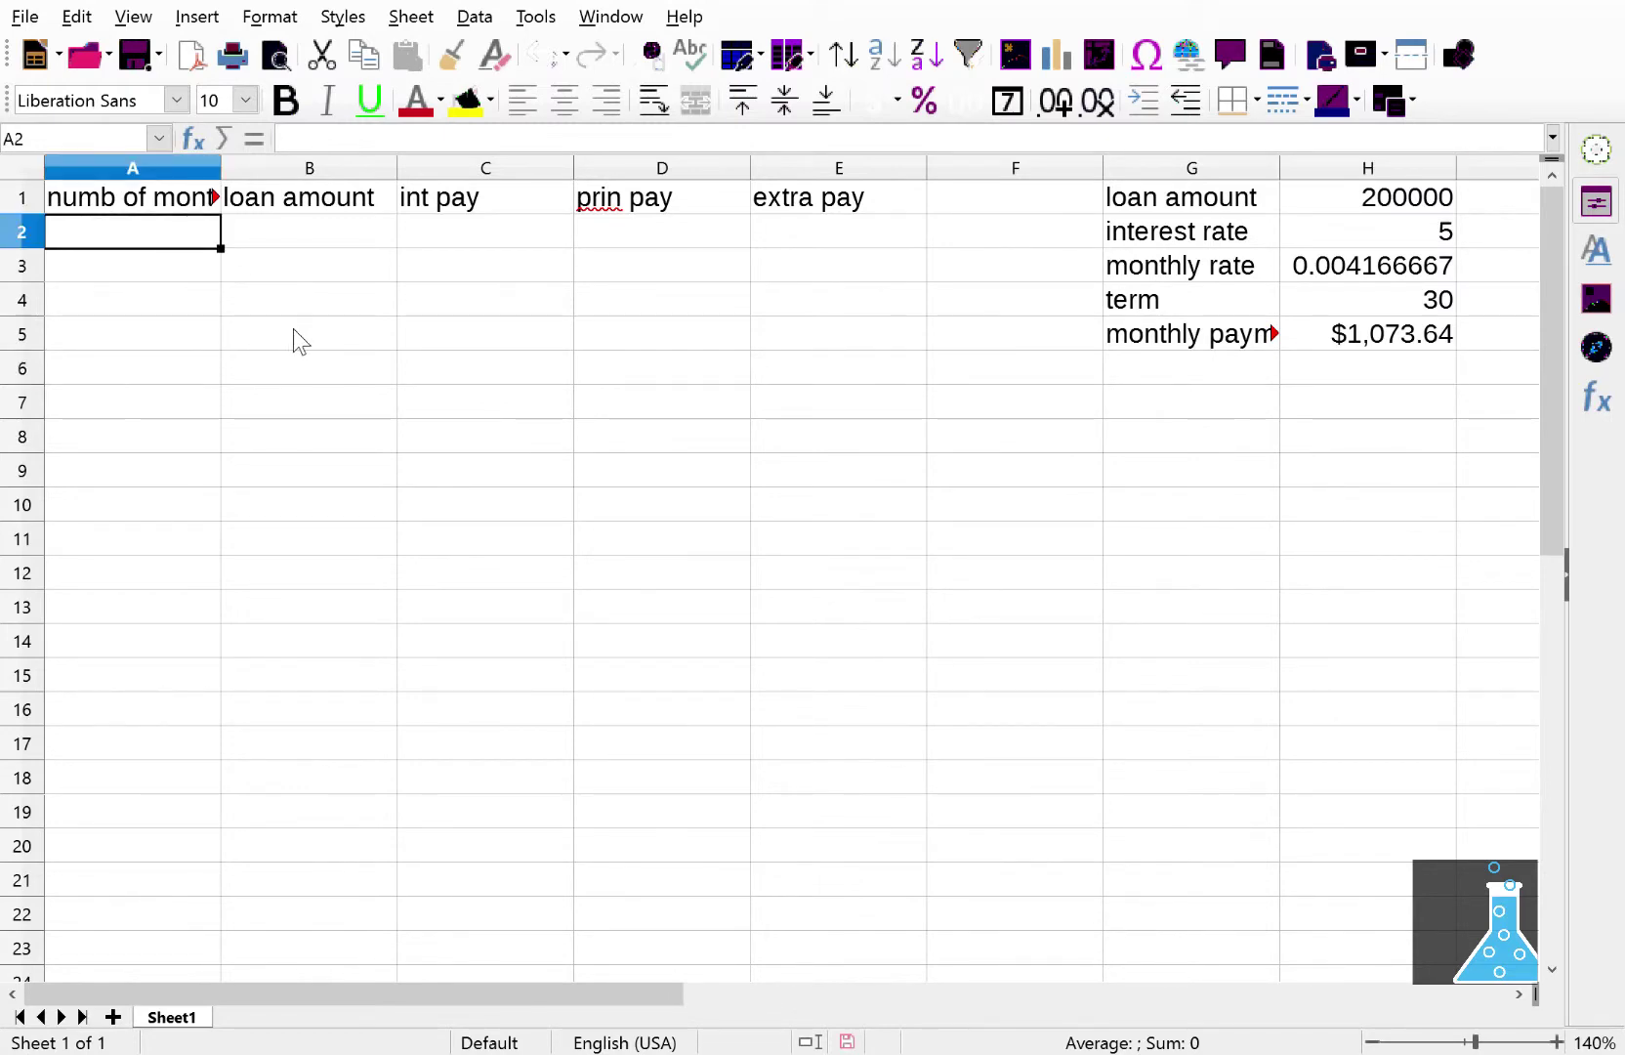
type("1")
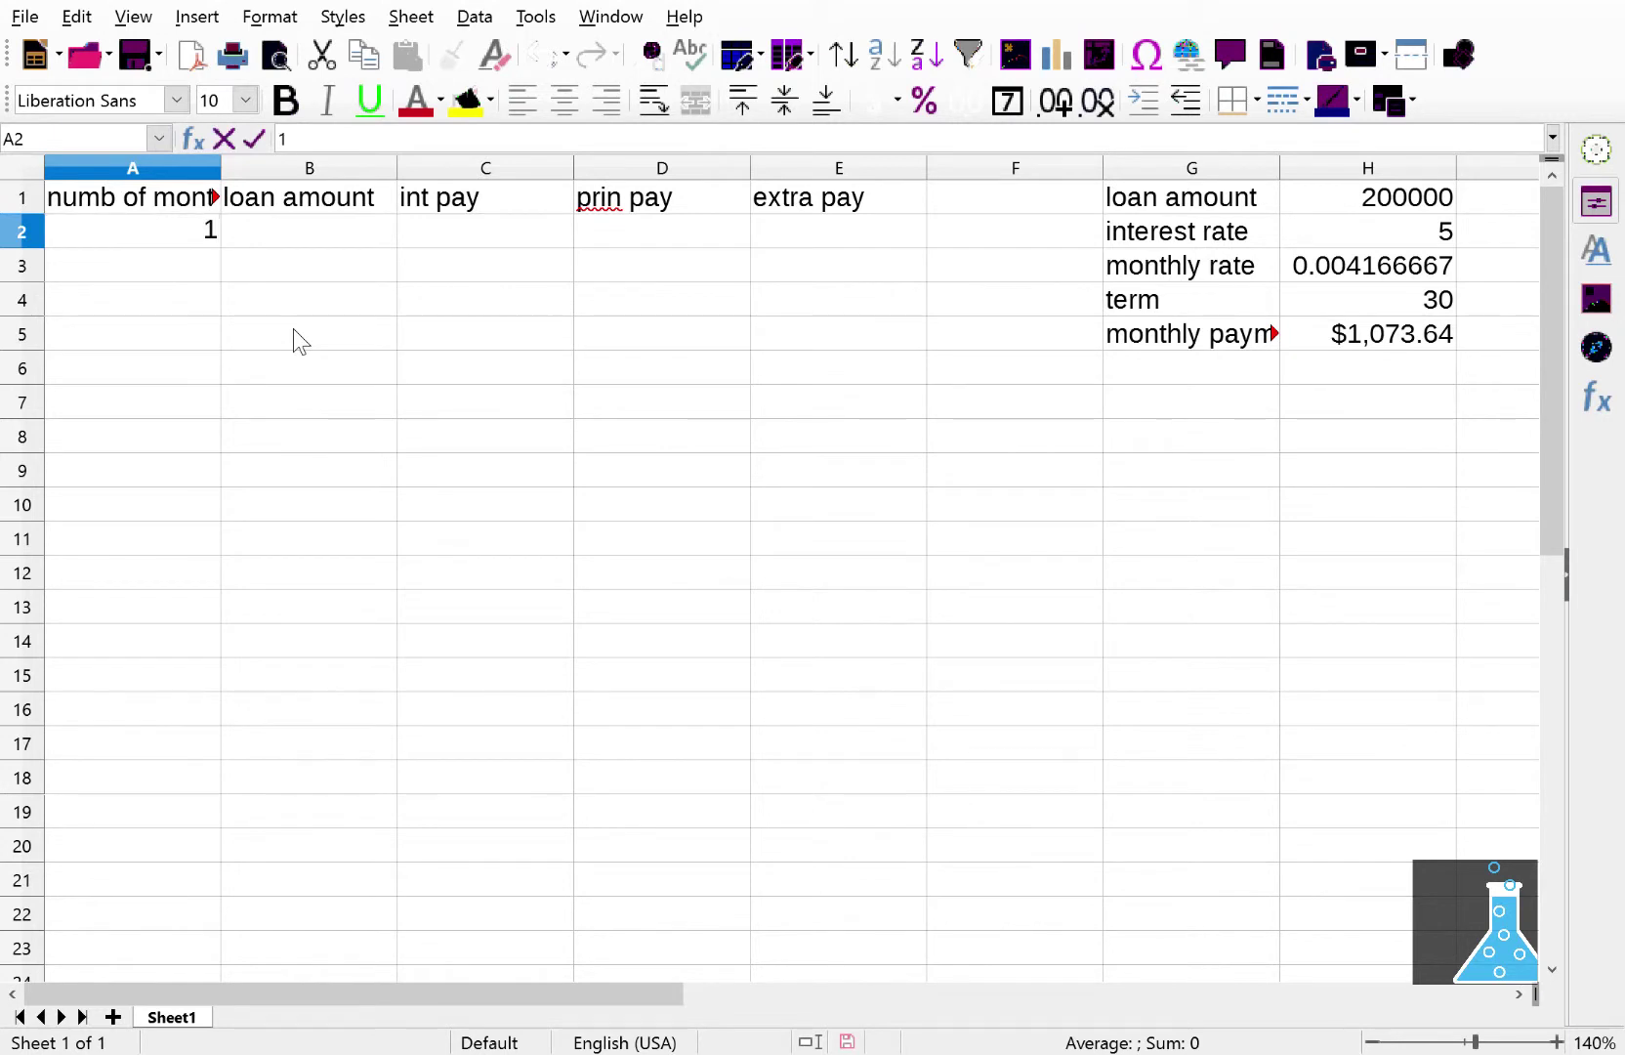
key("Return")
type("2")
key("Return")
type("3")
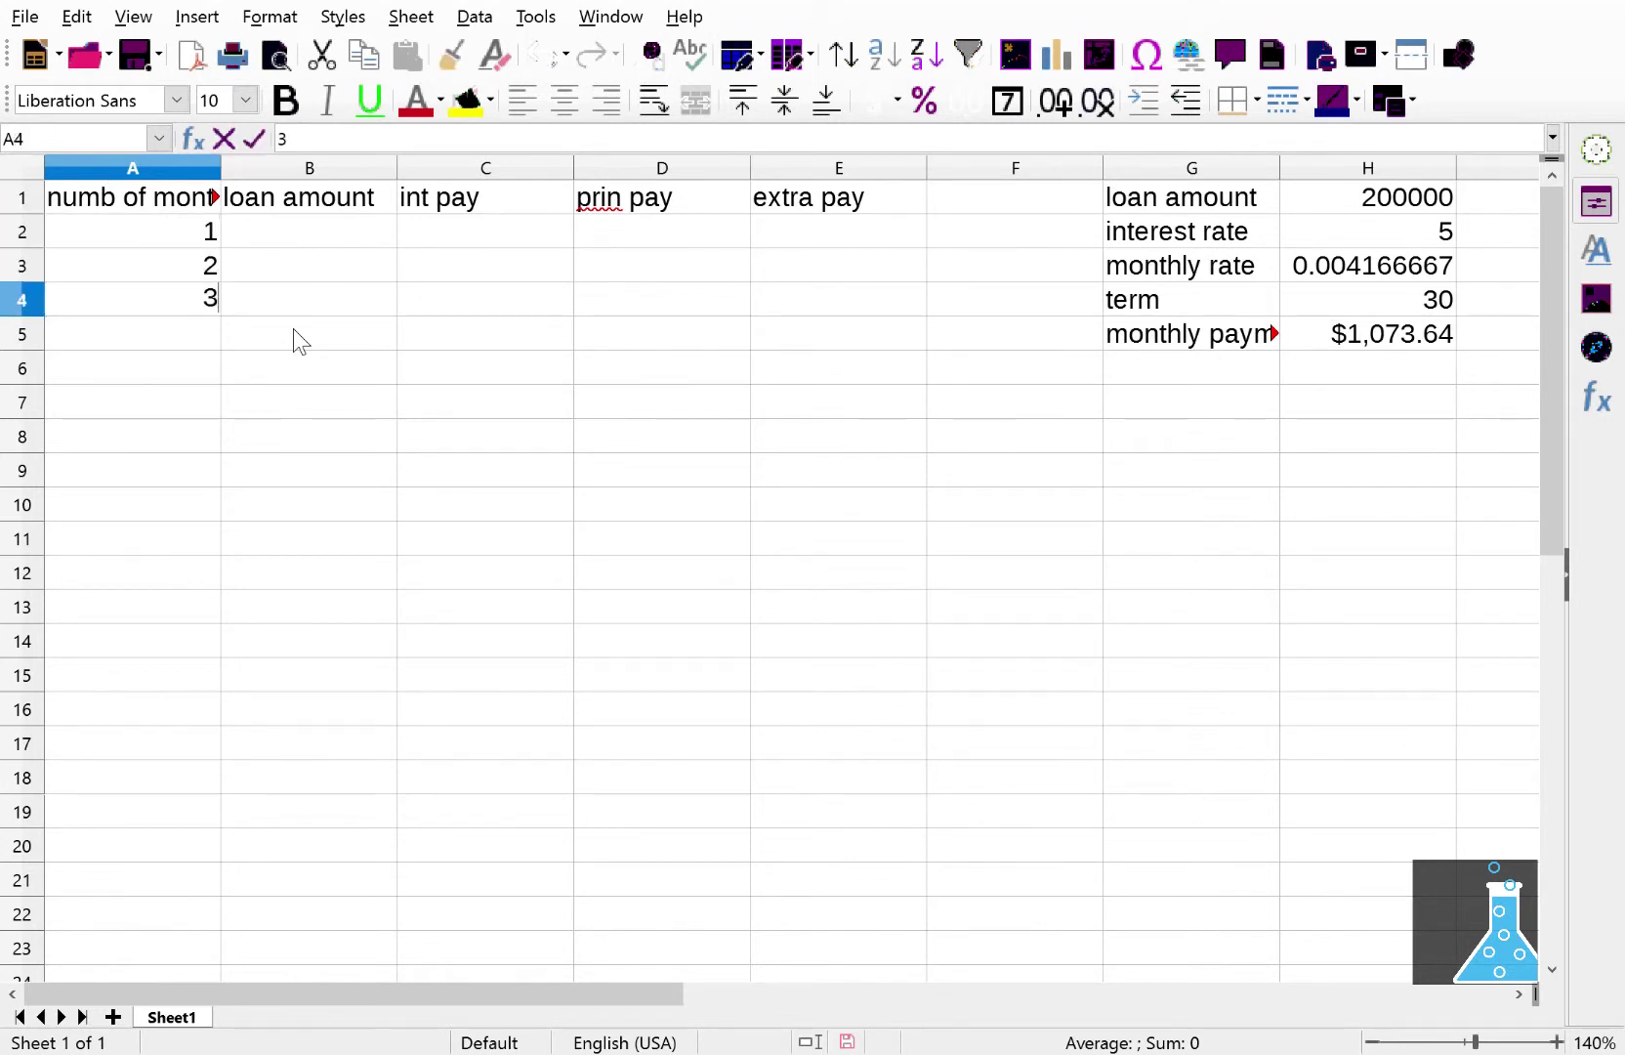
key("Return")
Step: Extend the month number series from A2:A4 down to 360 in cell A361
key("Up")
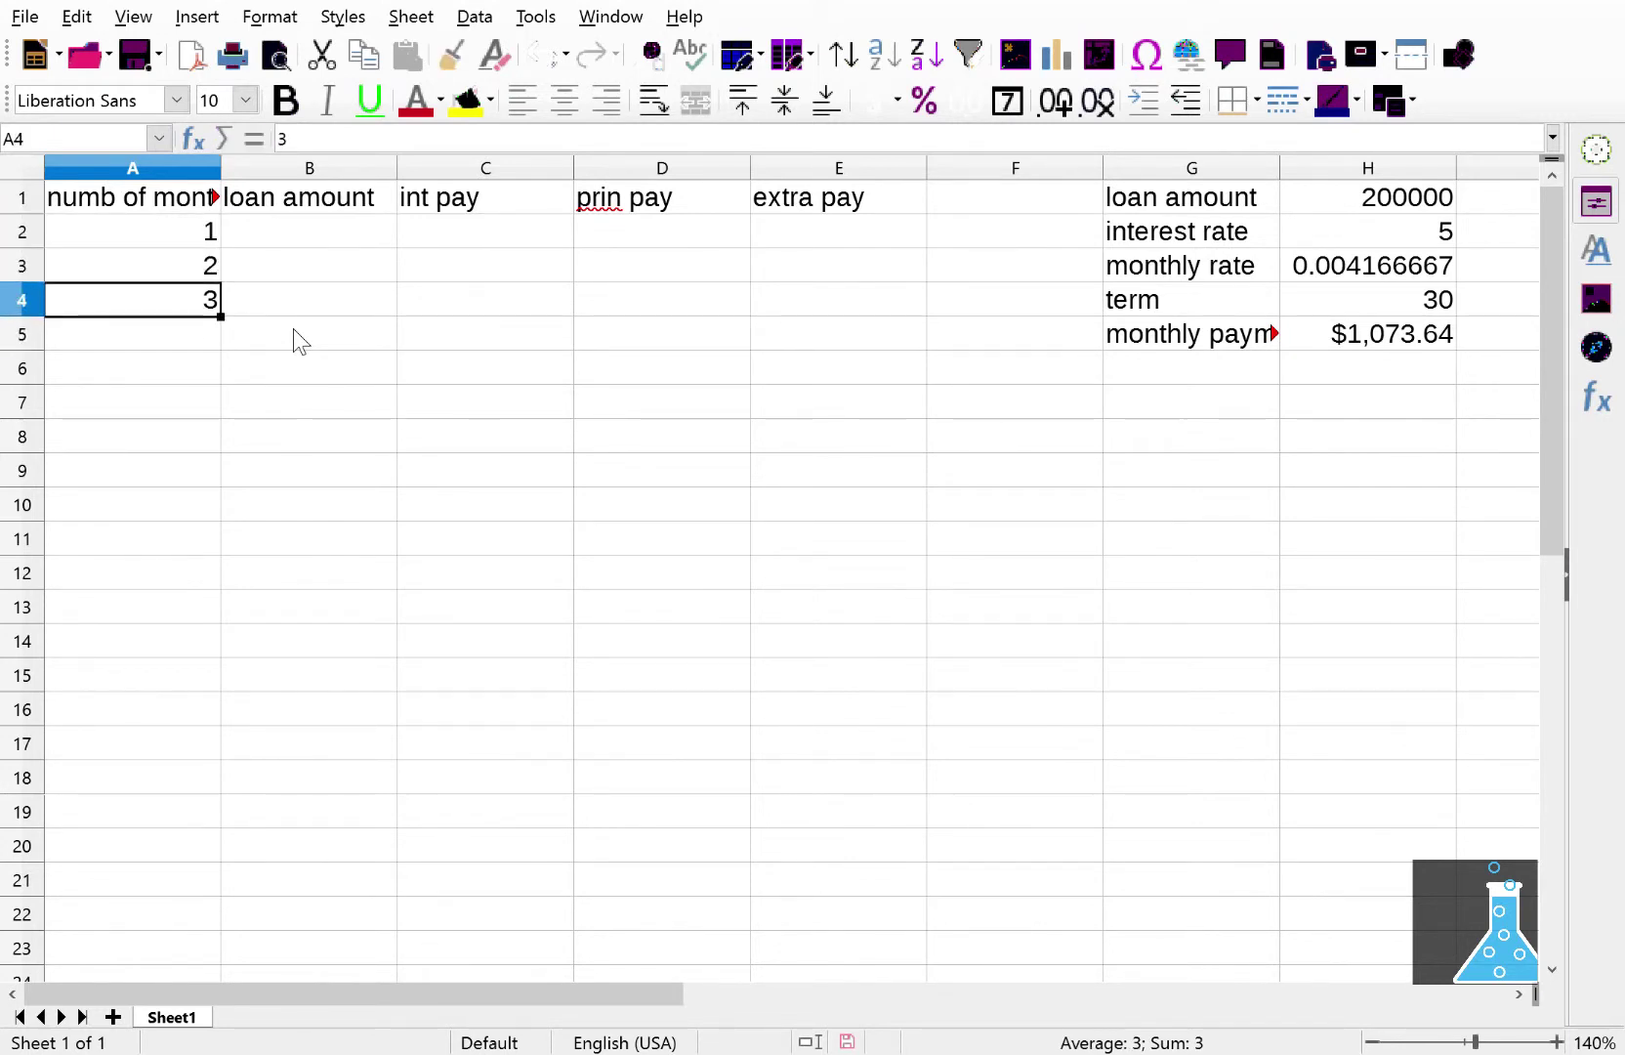
left_click_drag(188, 246, 190, 289)
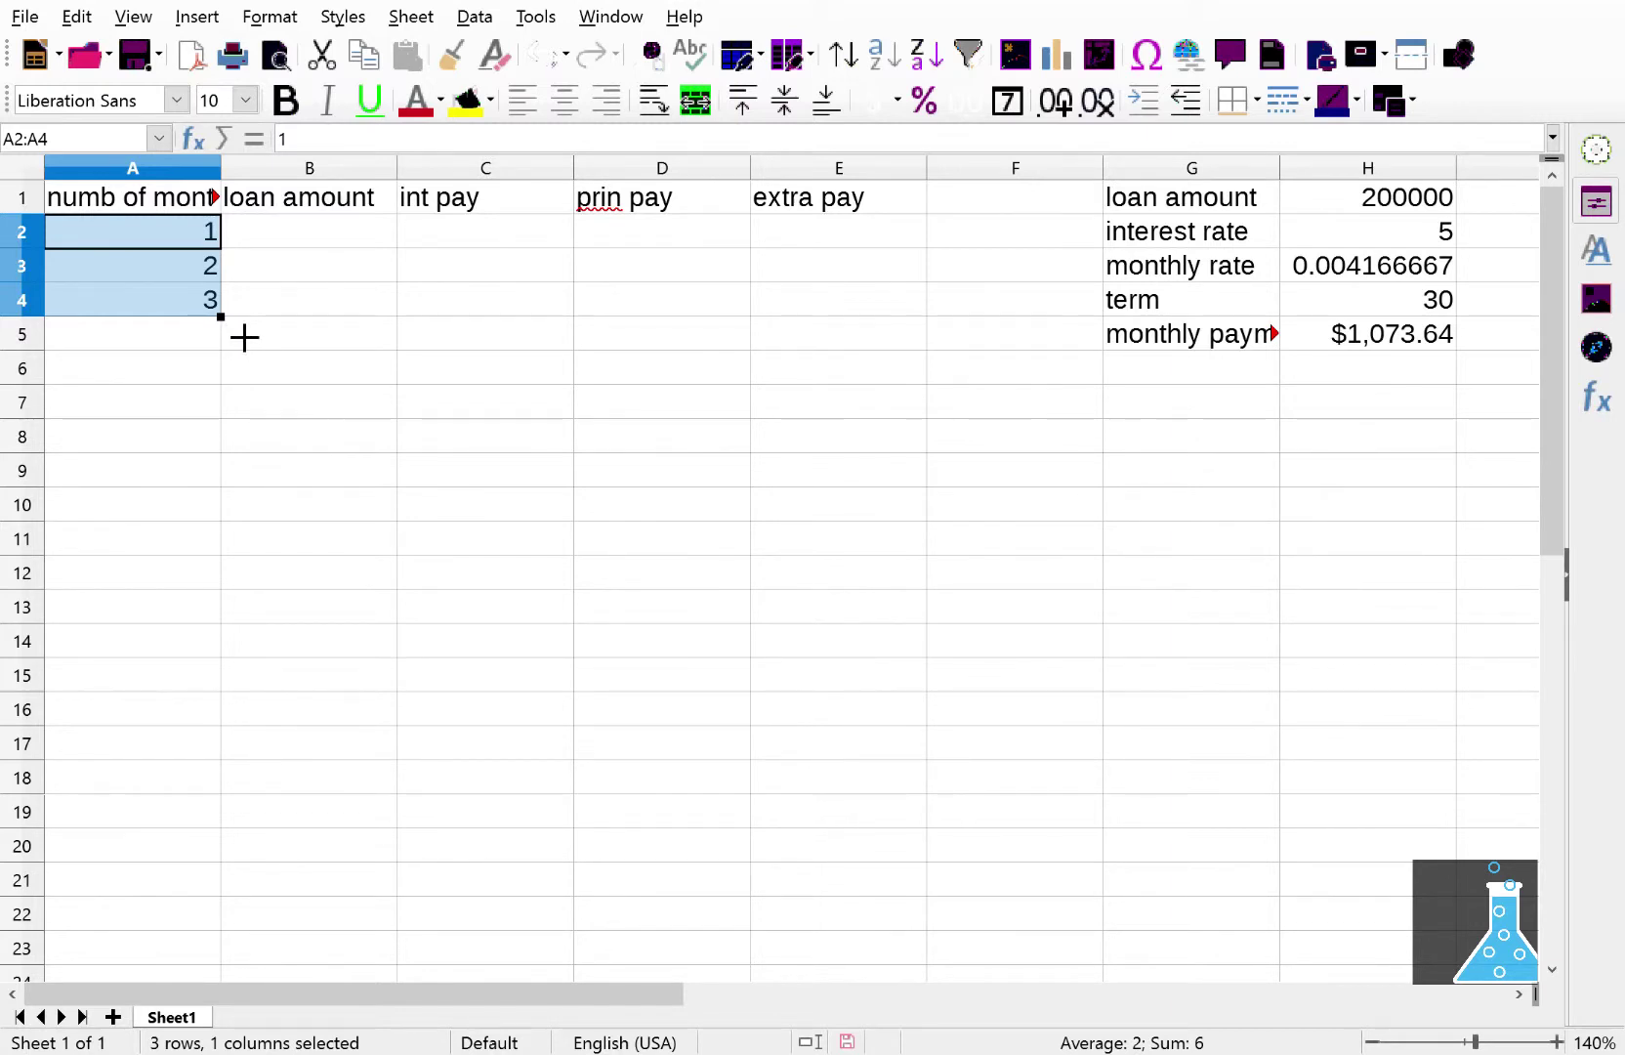
left_click_drag(244, 337, 224, 410)
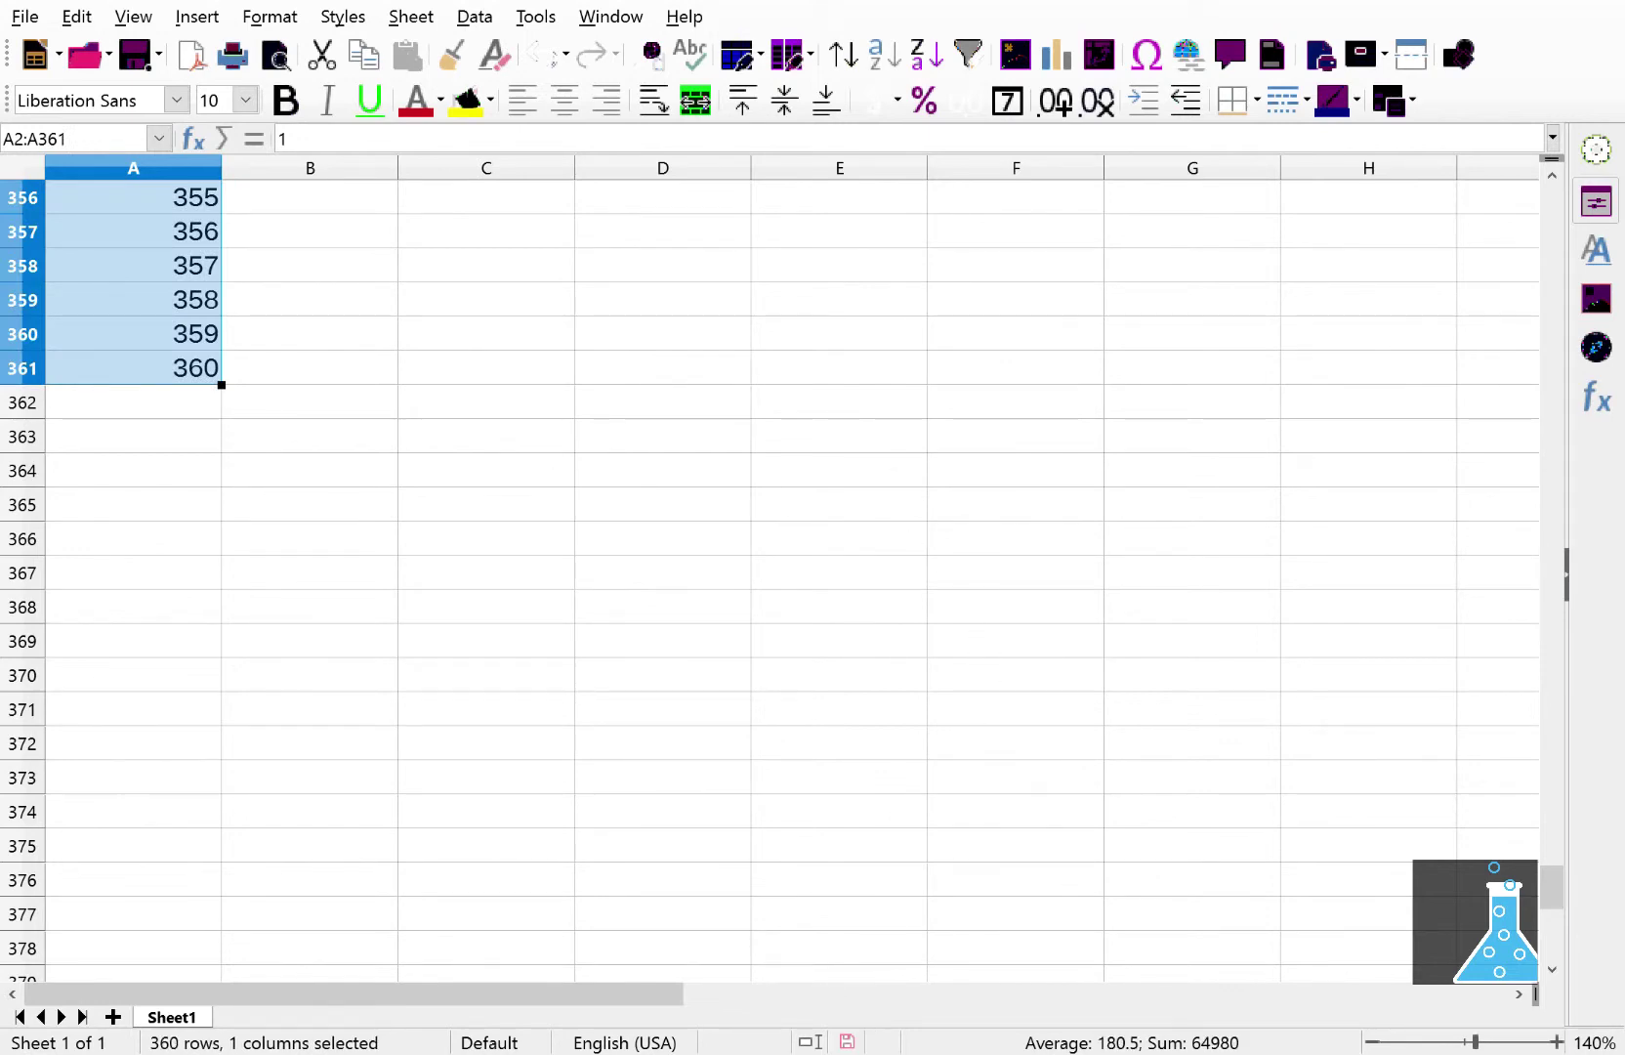
Step: Enter =h1 in cell B2 as the first month's loan amount
left_click_drag(1551, 883, 1585, 202)
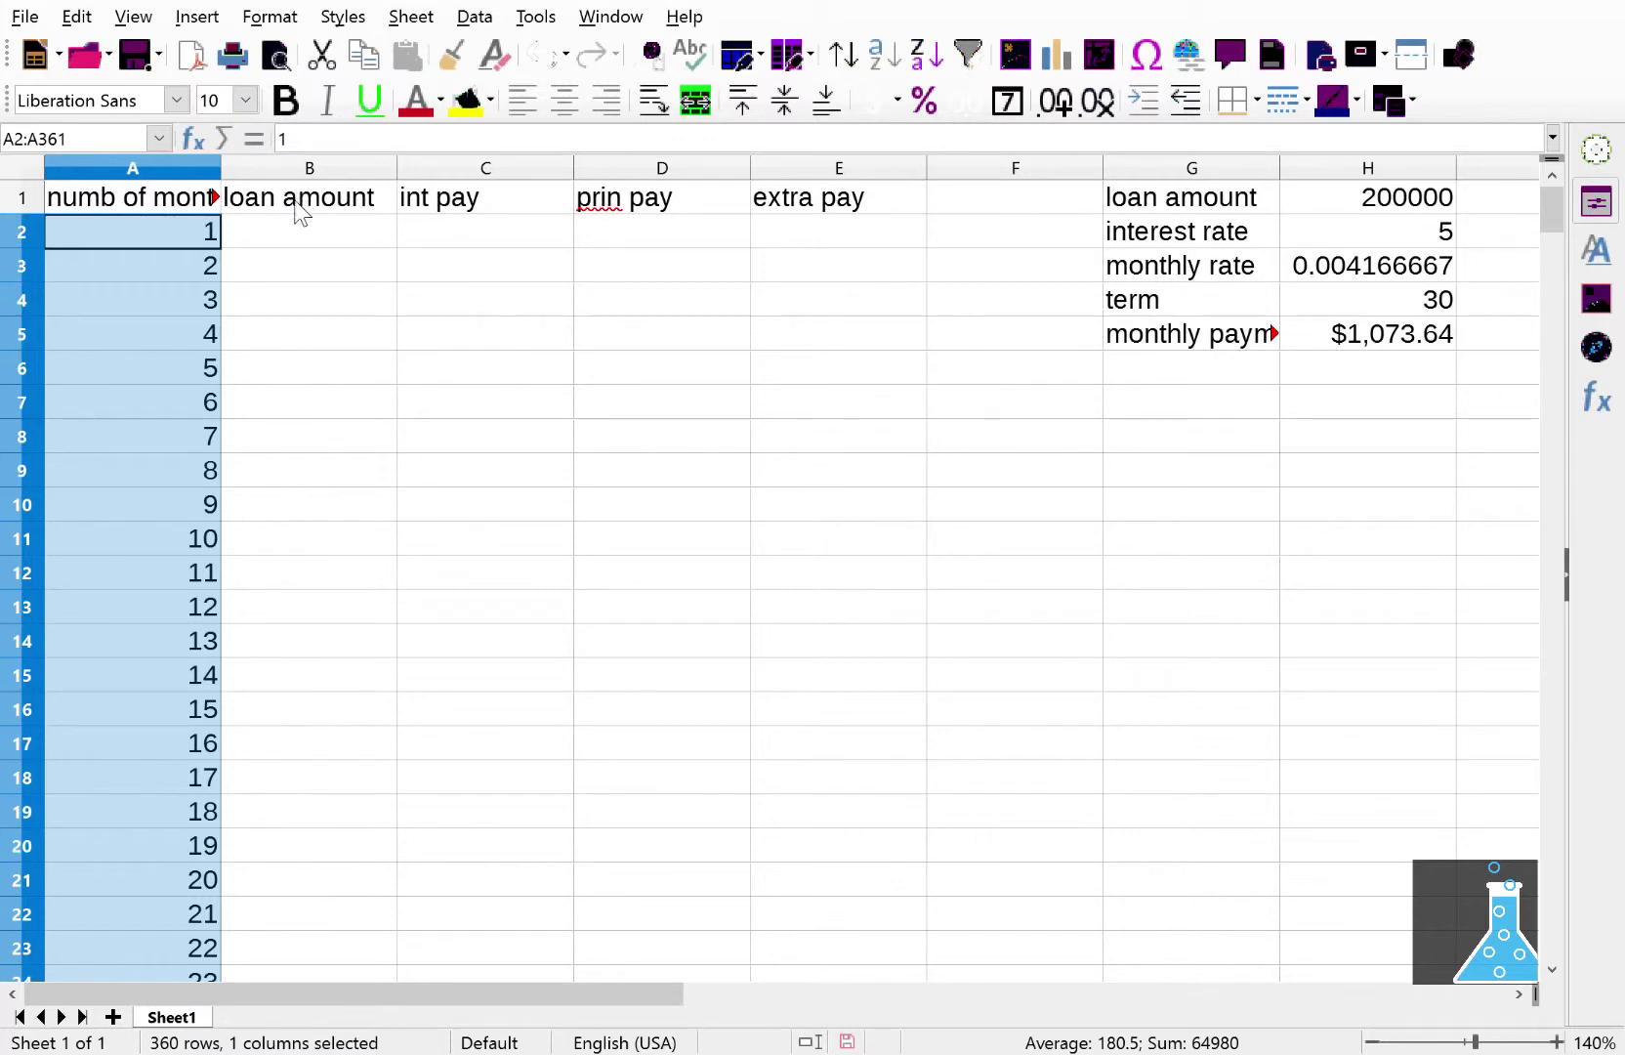
left_click(302, 239)
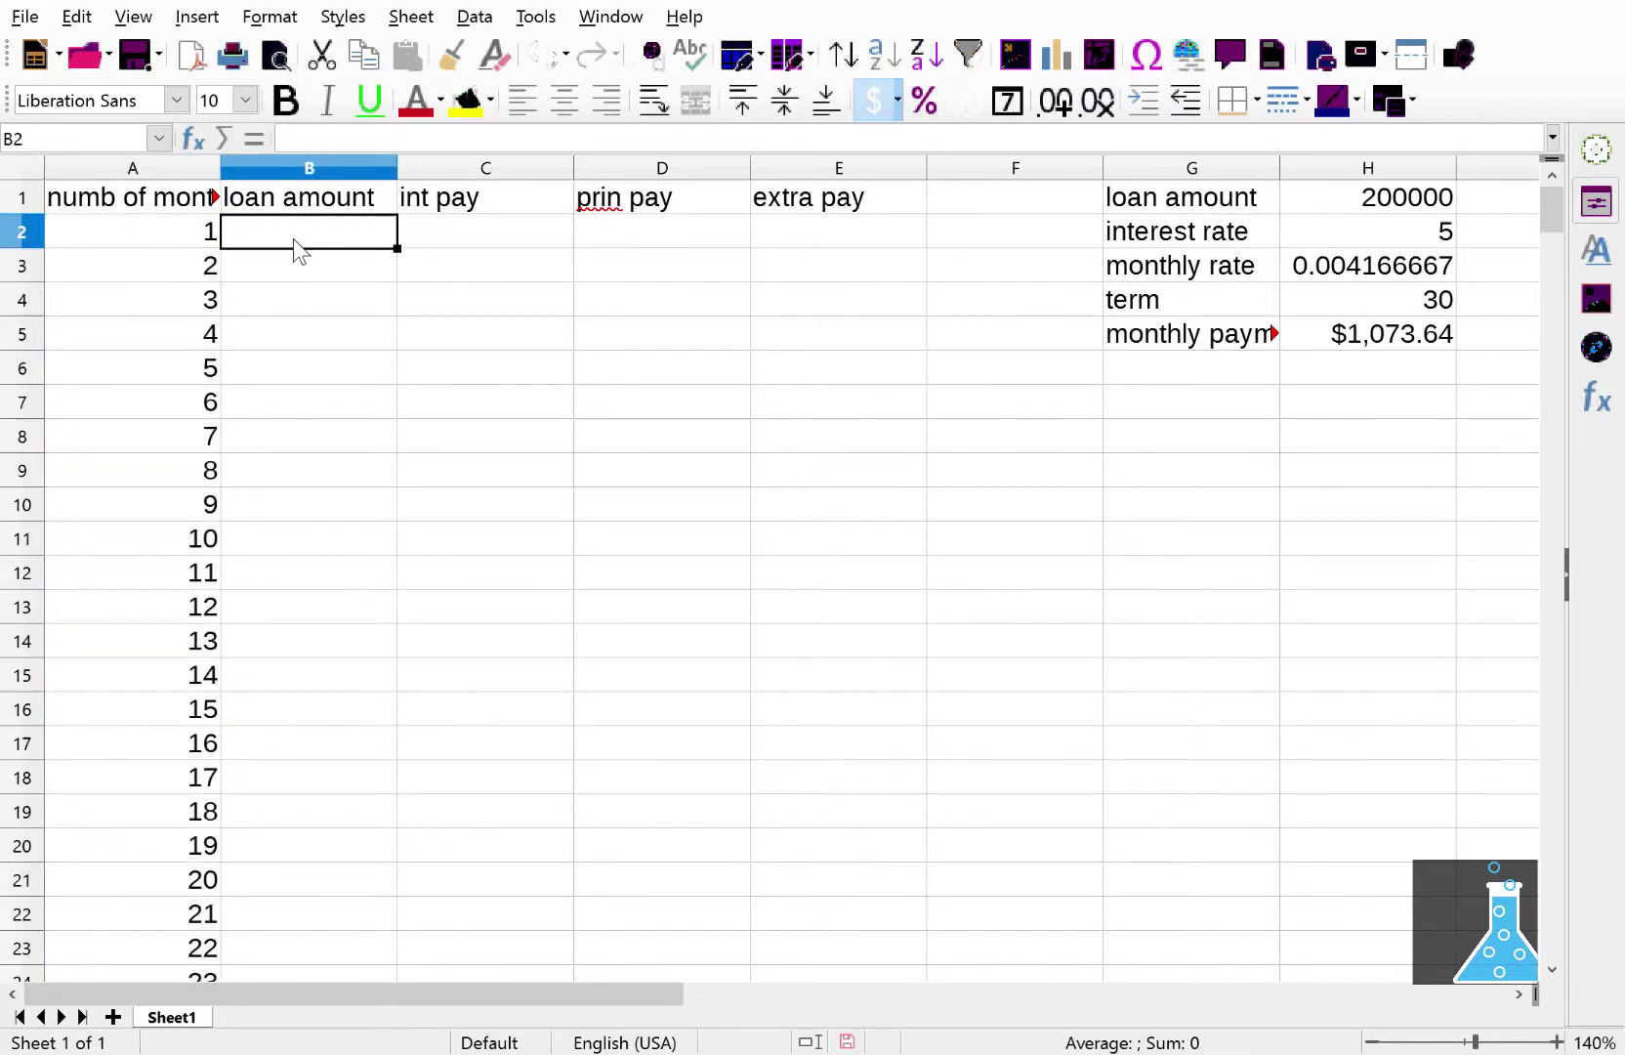
type("=h1")
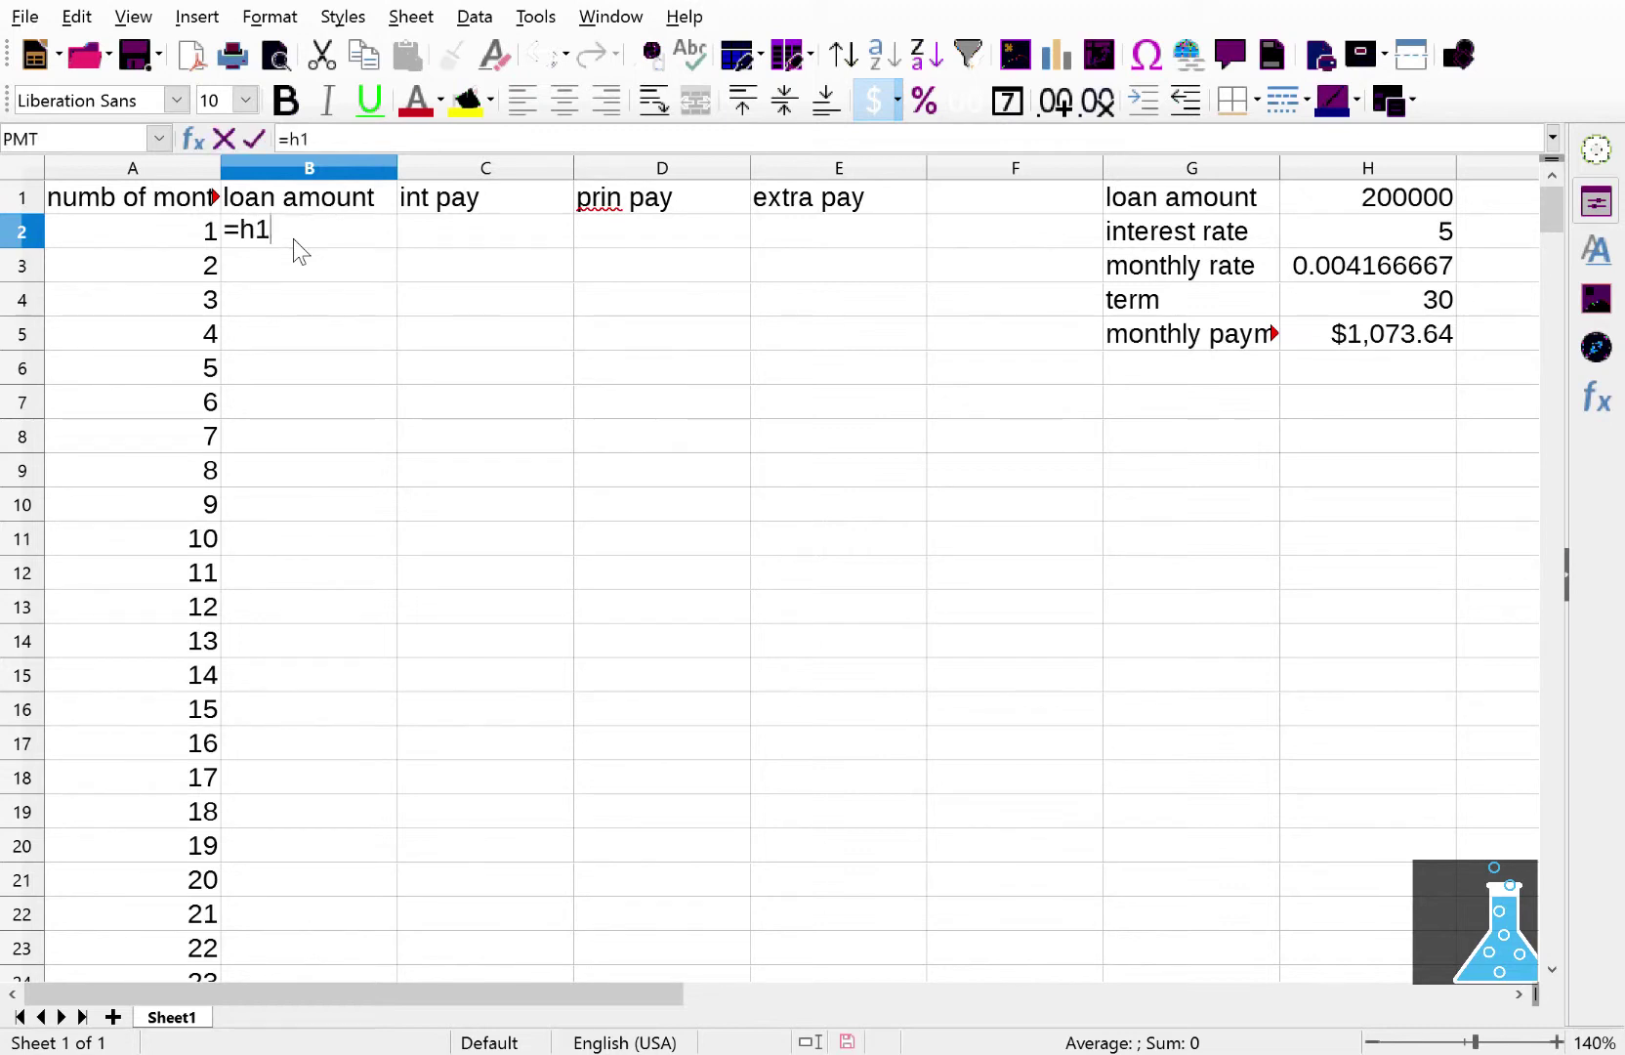
key("Return")
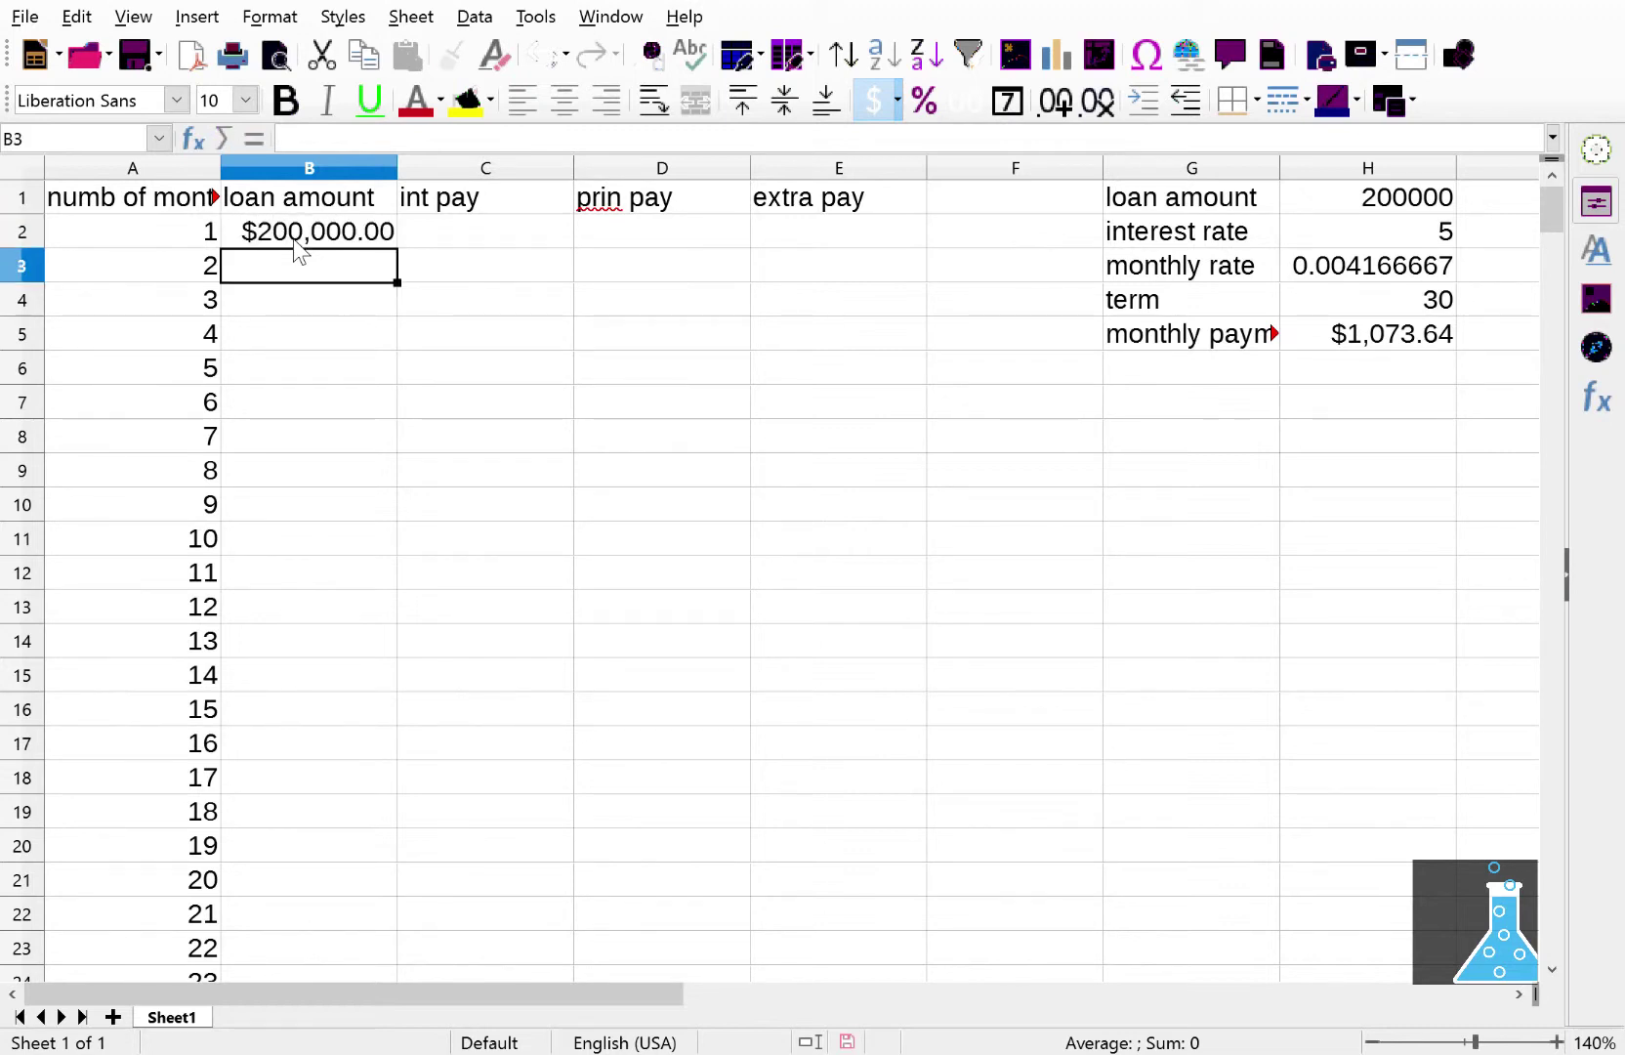
Step: Enter =B2*$H$3 in cell C2 to calculate the first month's interest payment
key("Up")
key("Right")
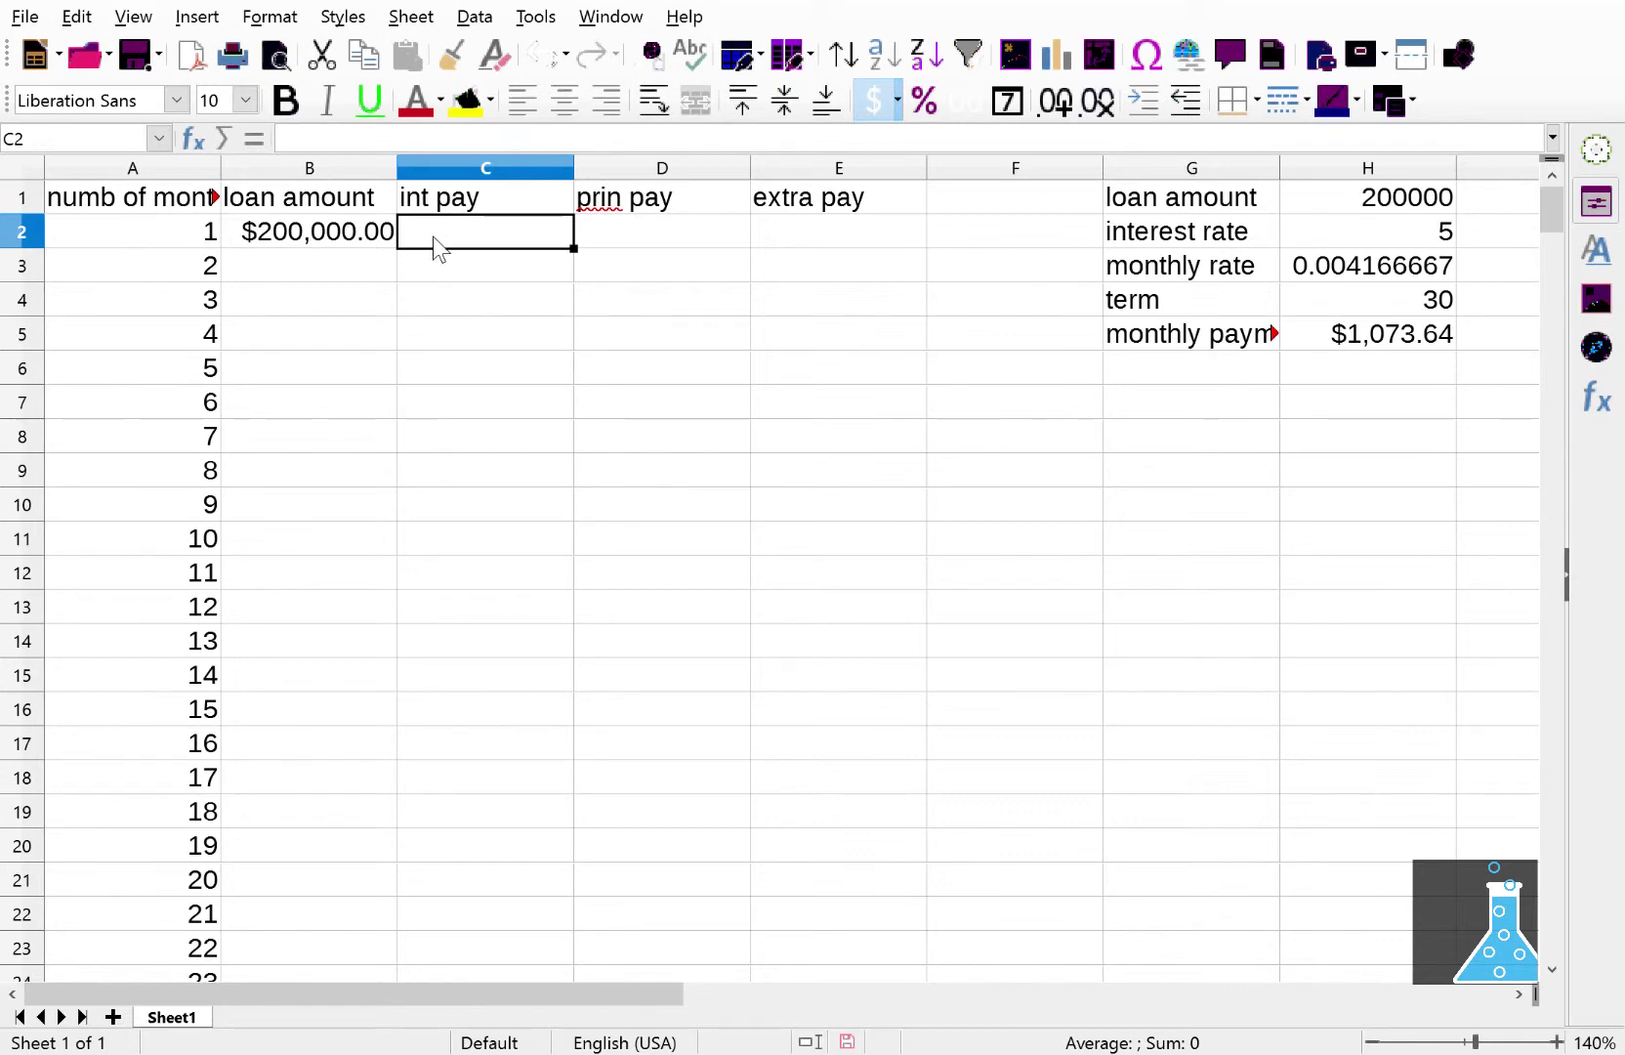
type("=")
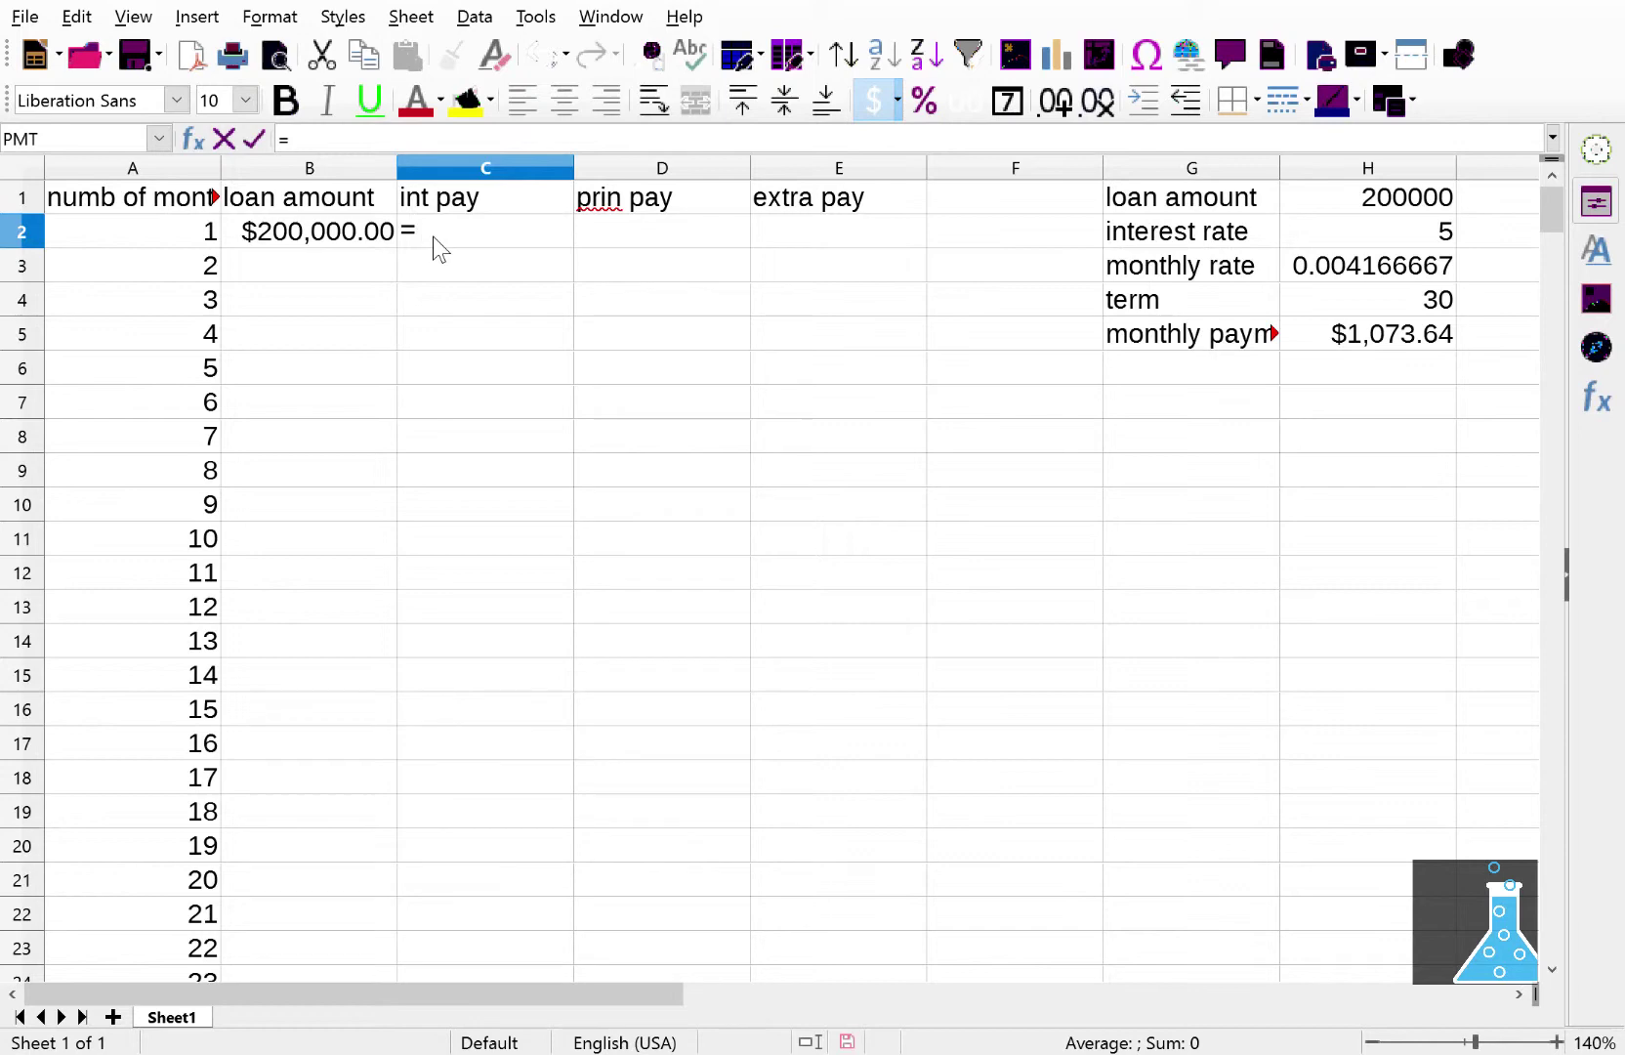
left_click(306, 237)
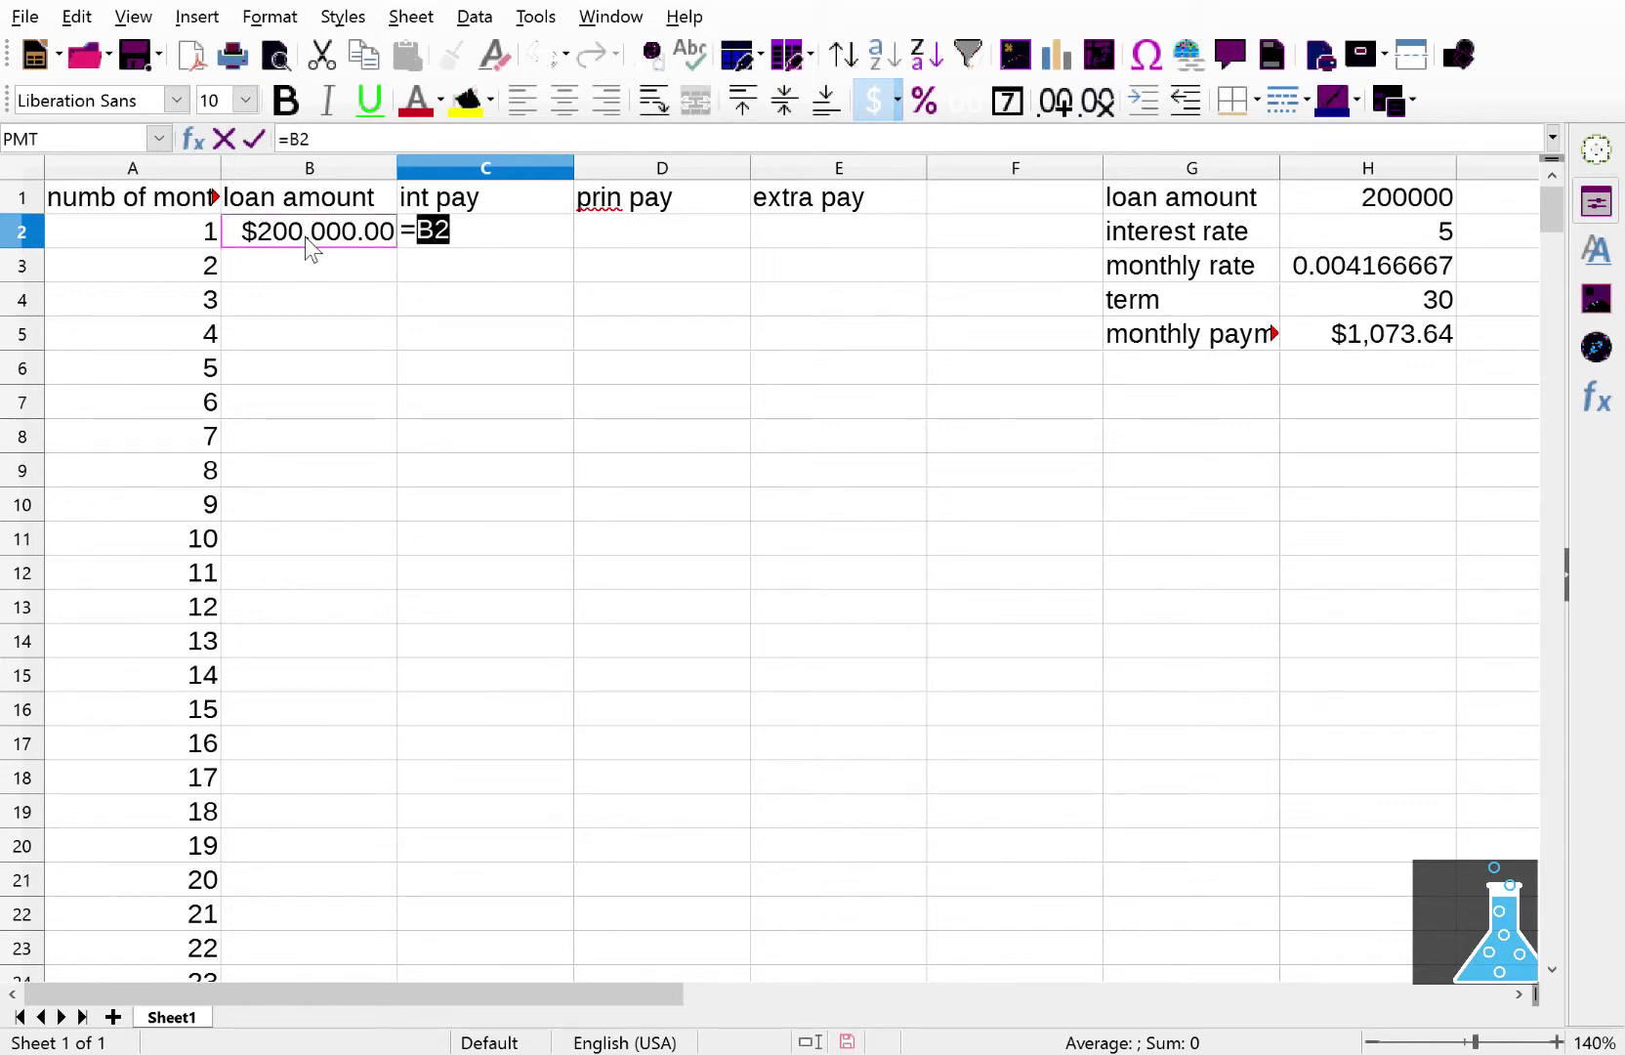
type("*")
type("h3")
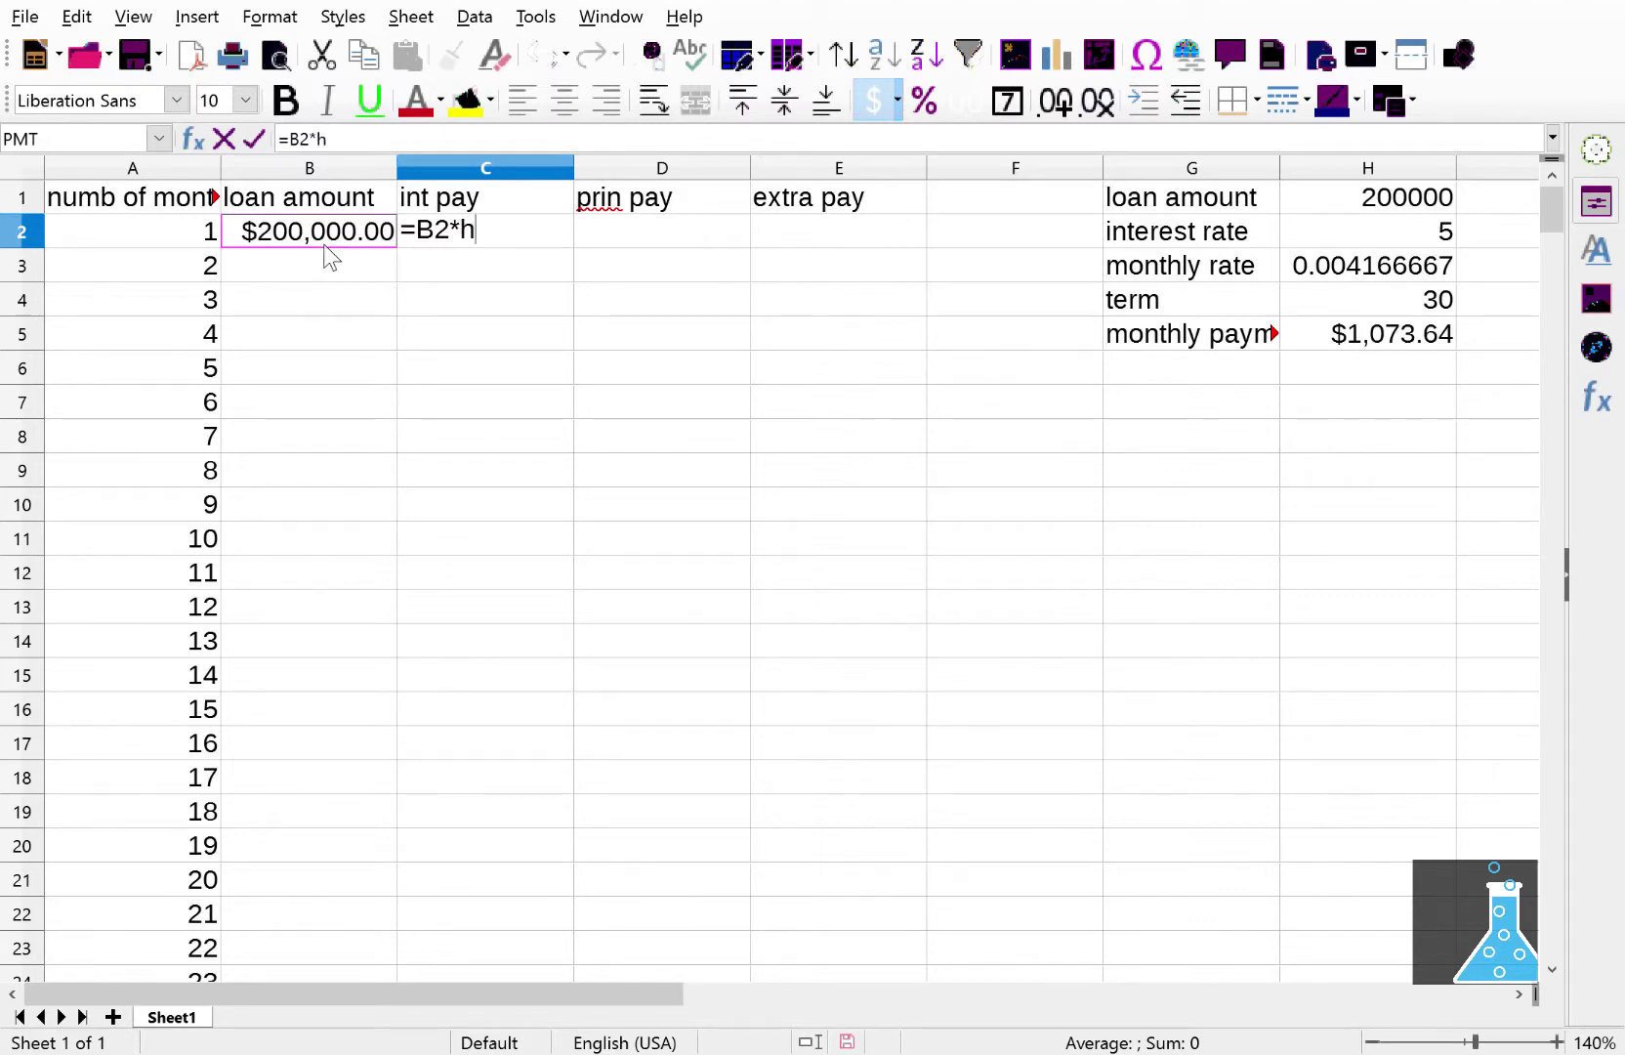
left_click(476, 258)
key("F4")
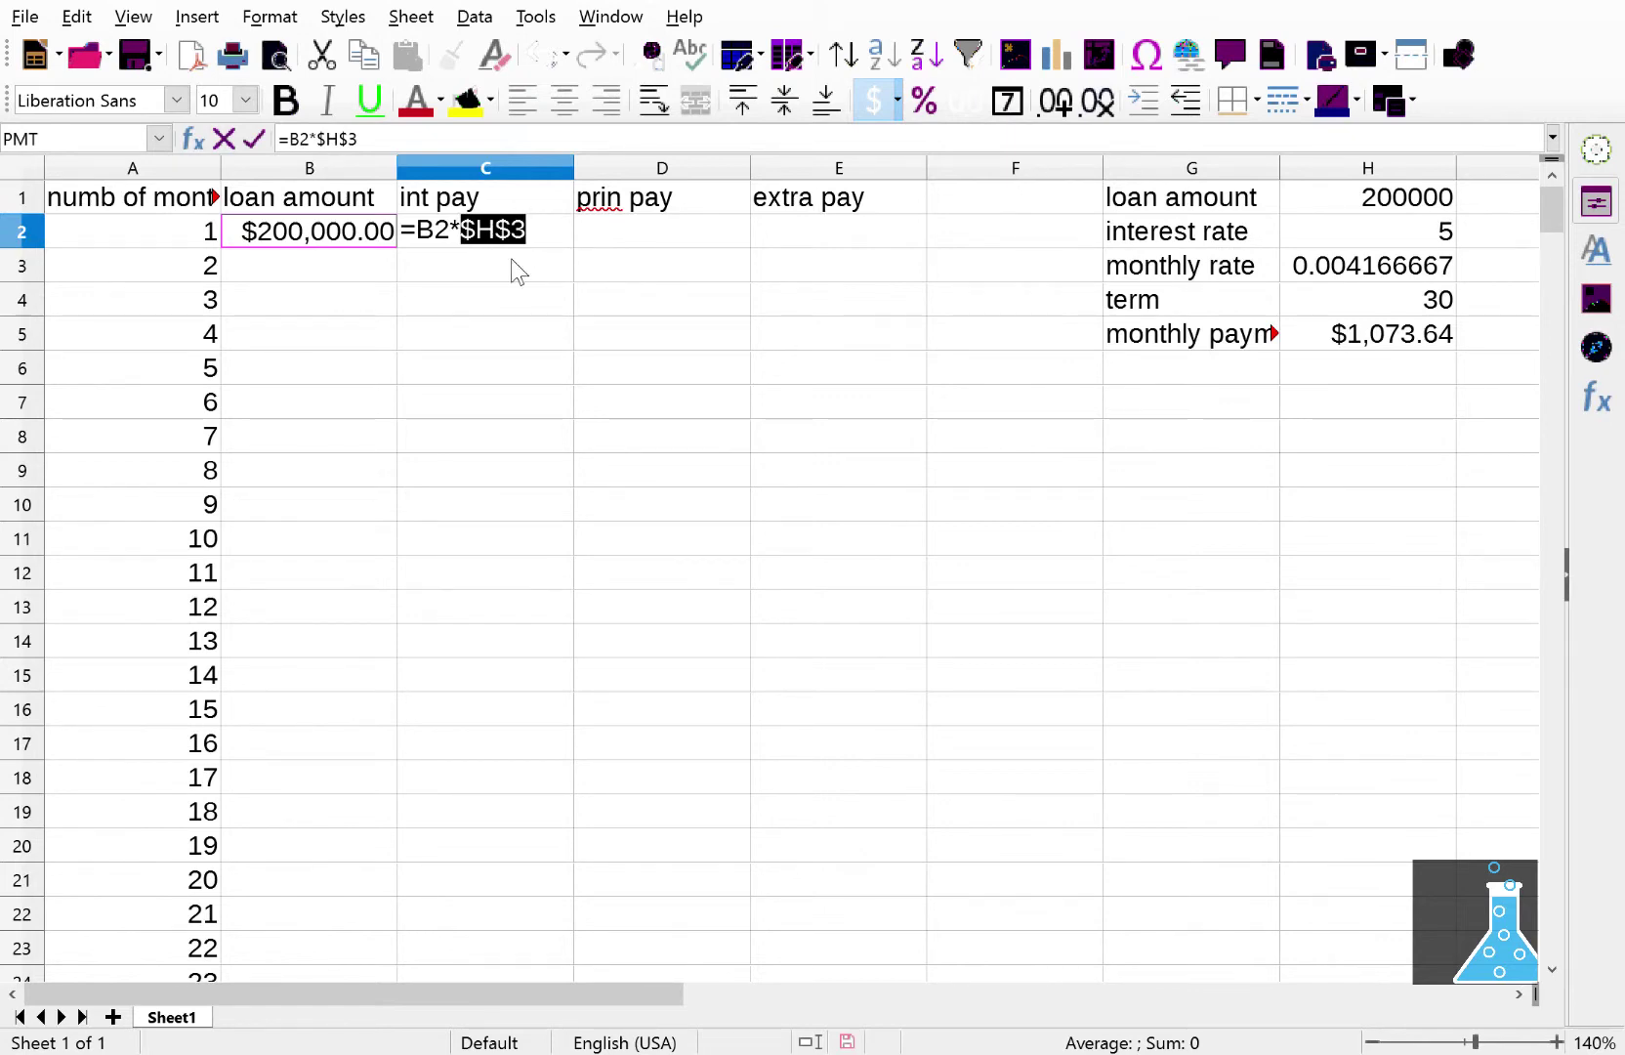
left_click(557, 251)
key("Return")
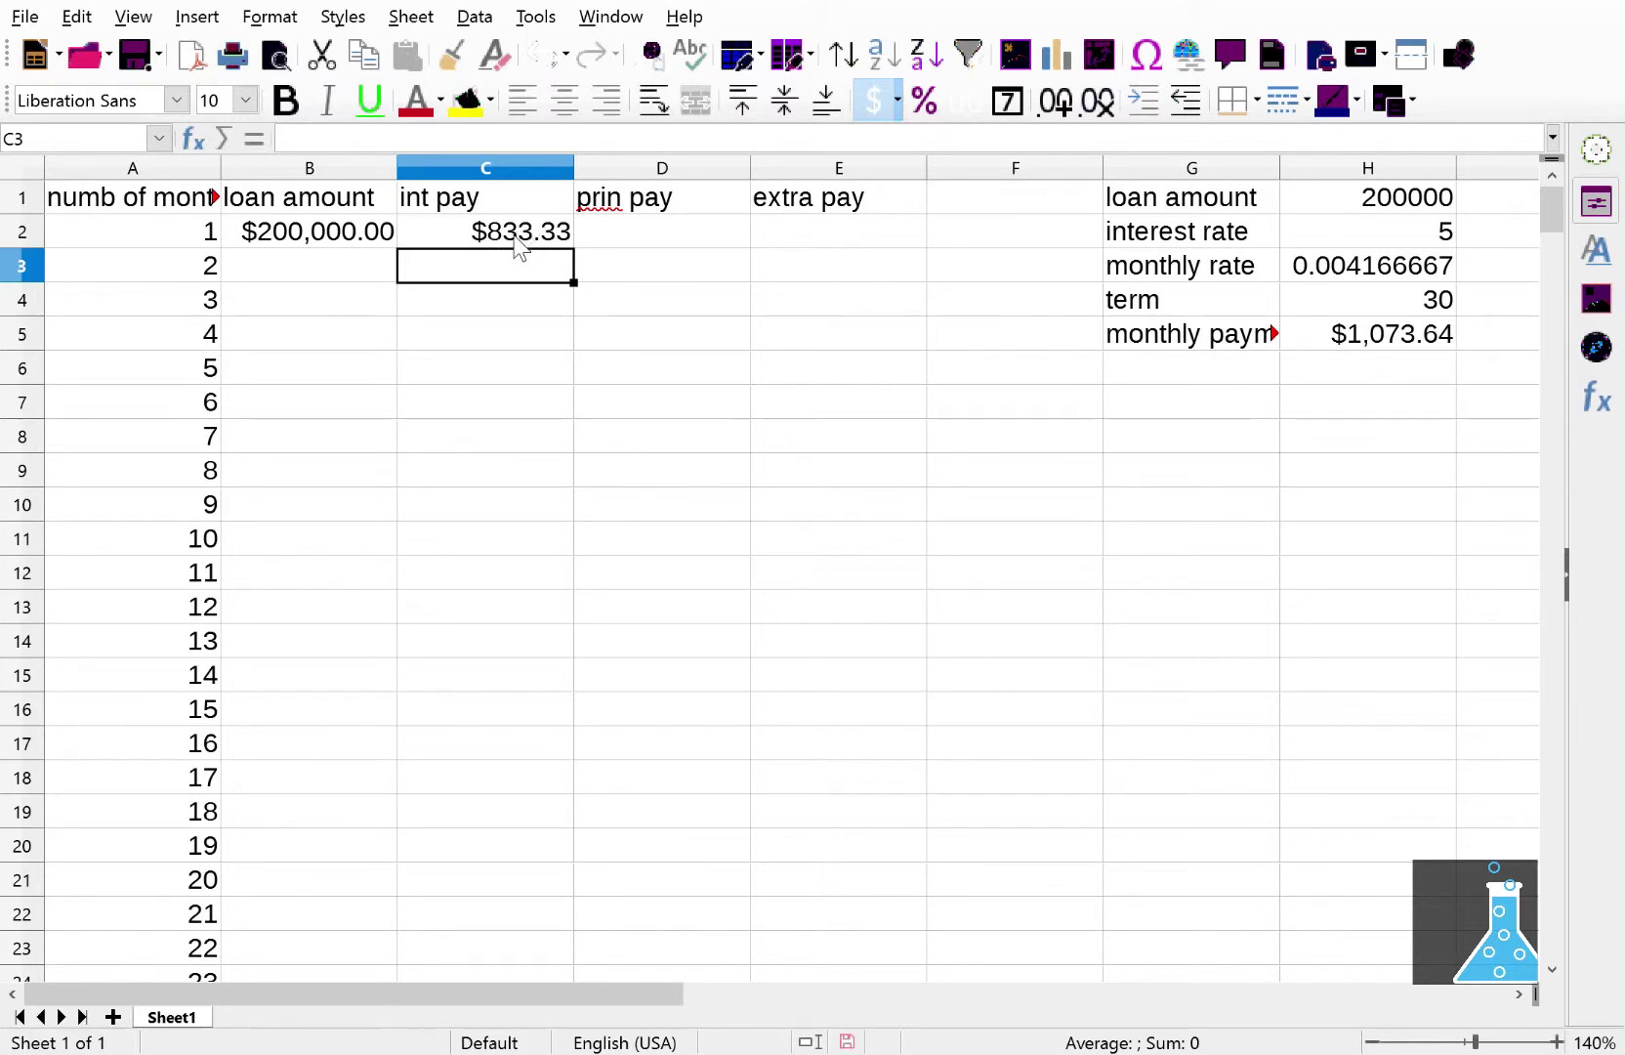
Step: Enter =$H$5-C2 in cell D2 to calculate the first month's principal payment
left_click(648, 234)
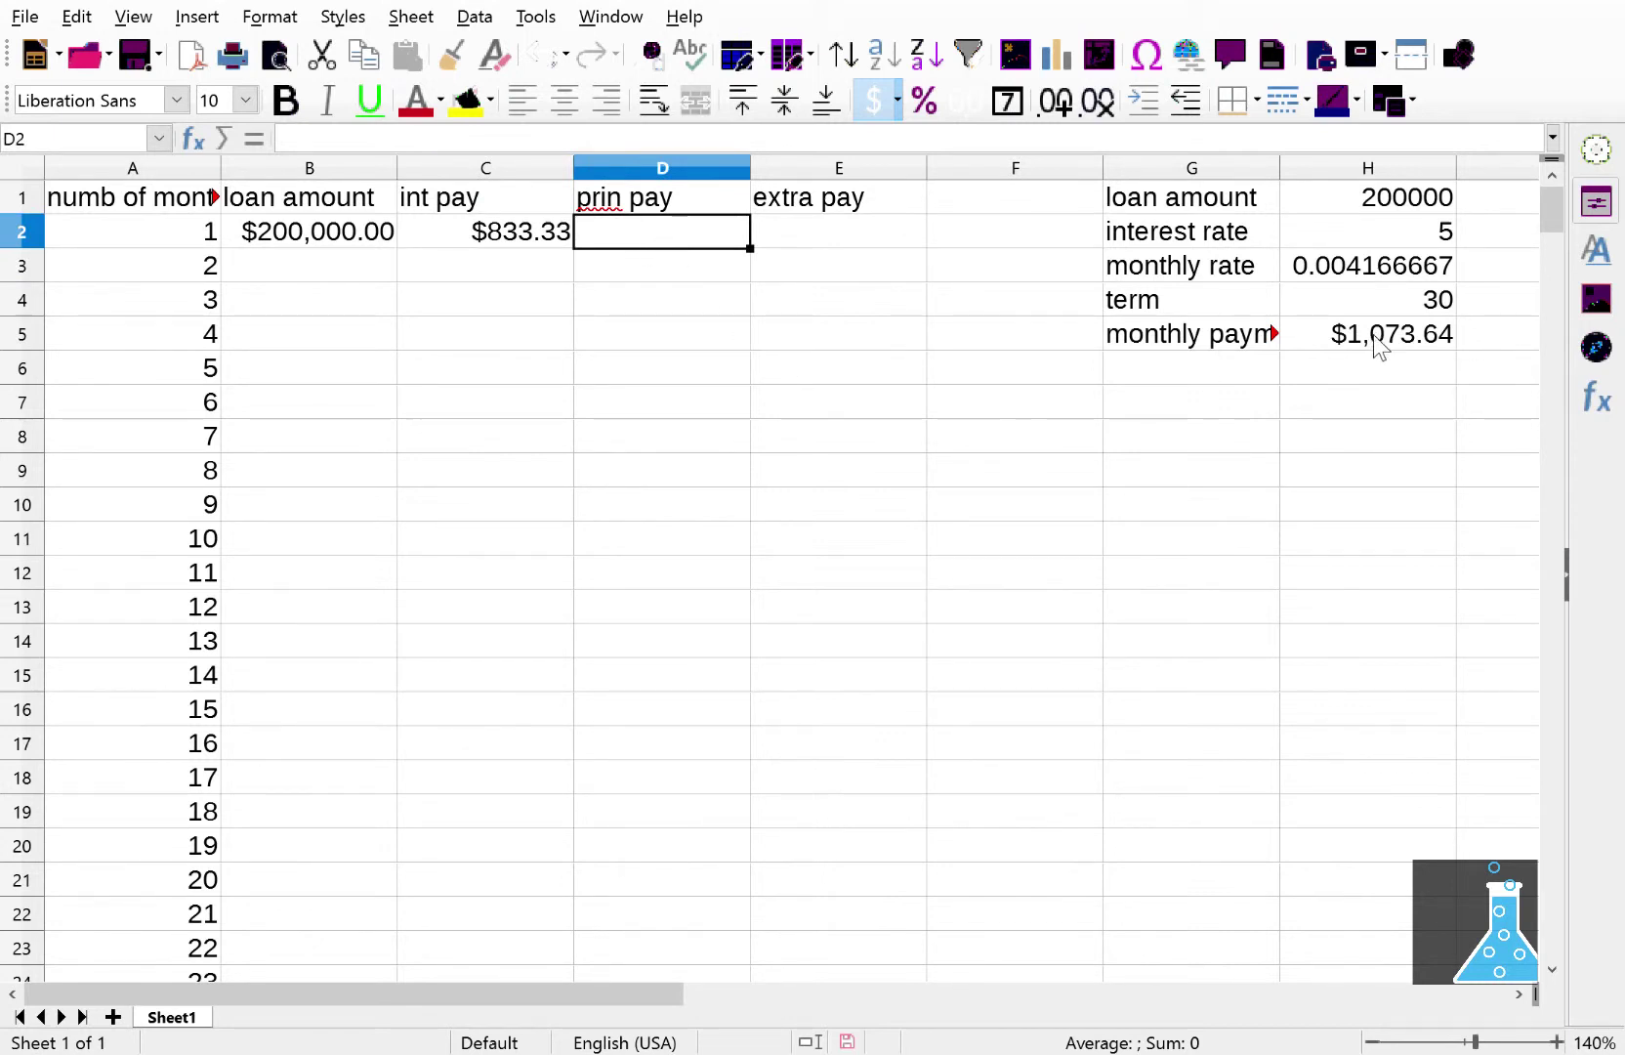
left_click(1314, 339)
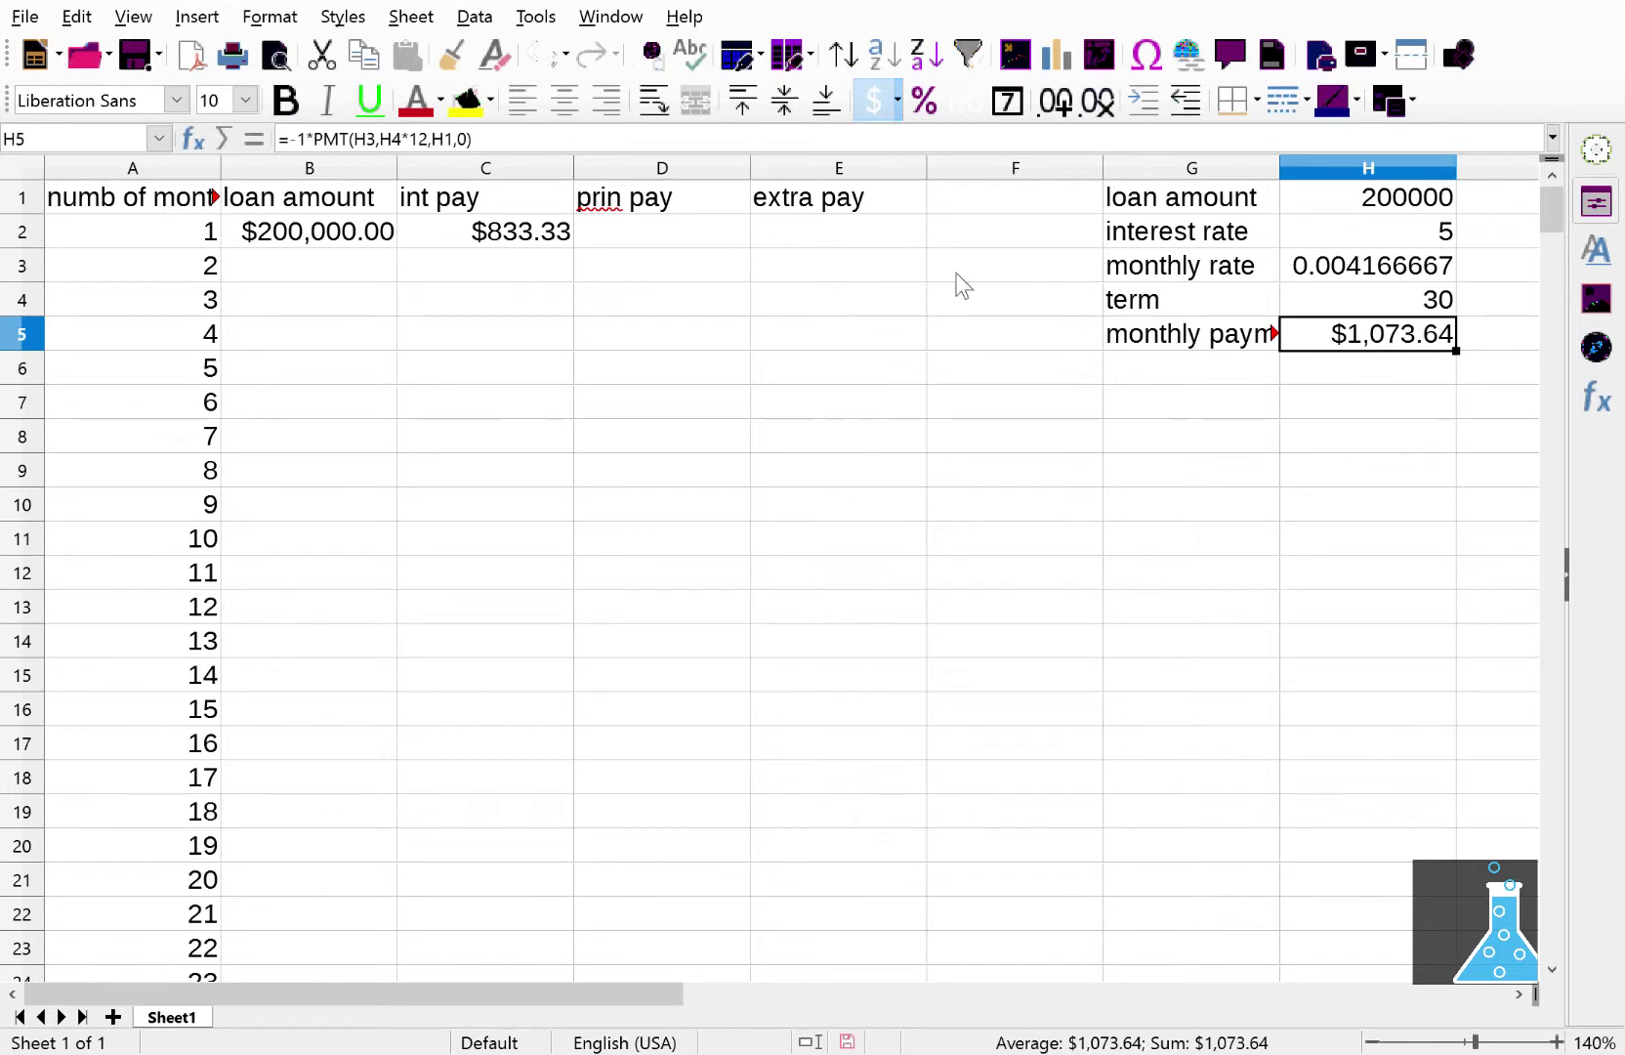
left_click(630, 234)
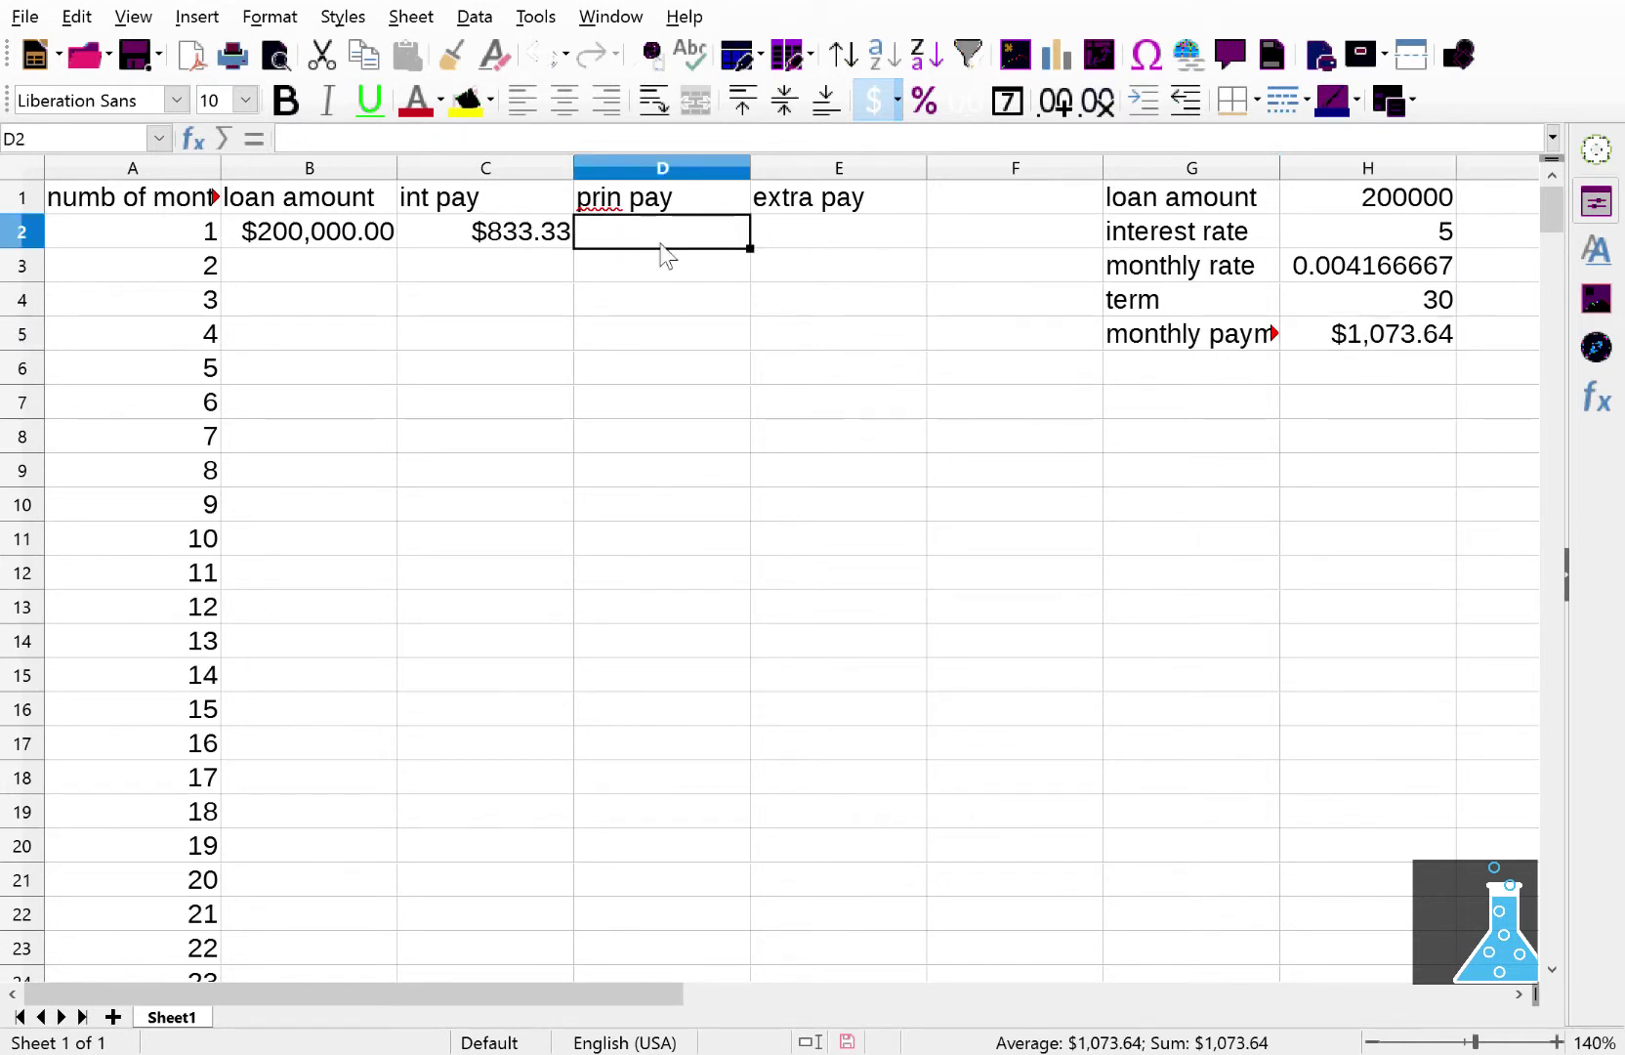
type("=")
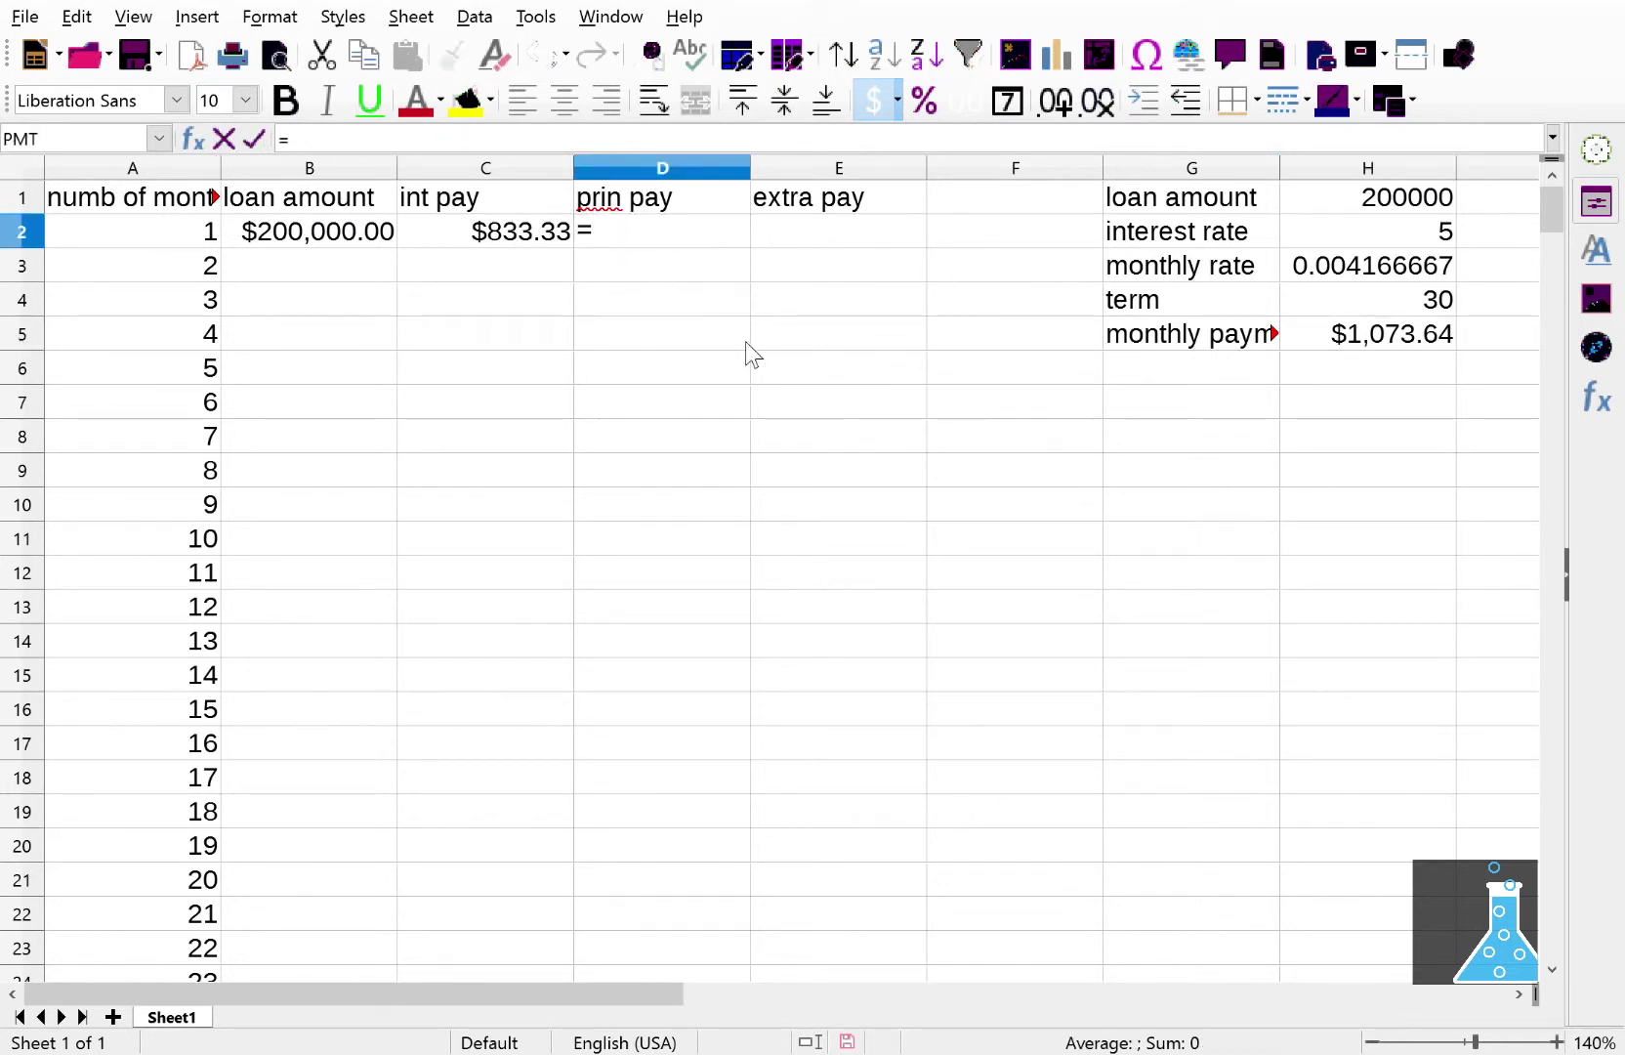
left_click(1364, 347)
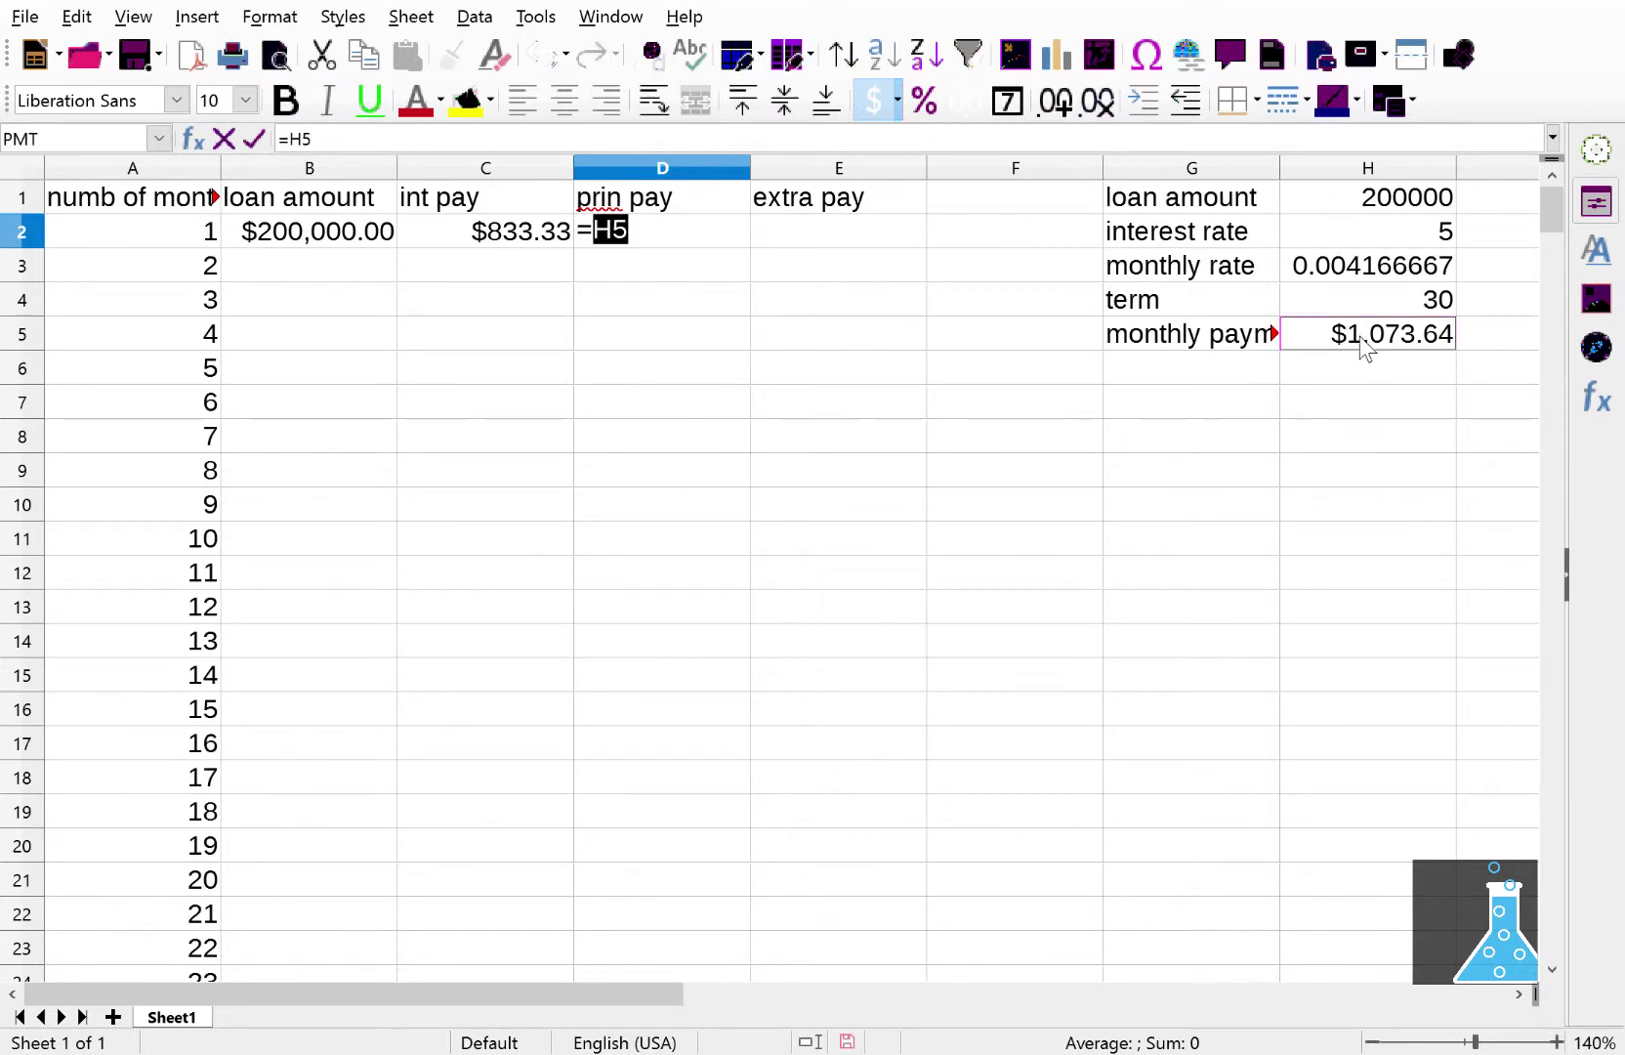
key("shift+F4")
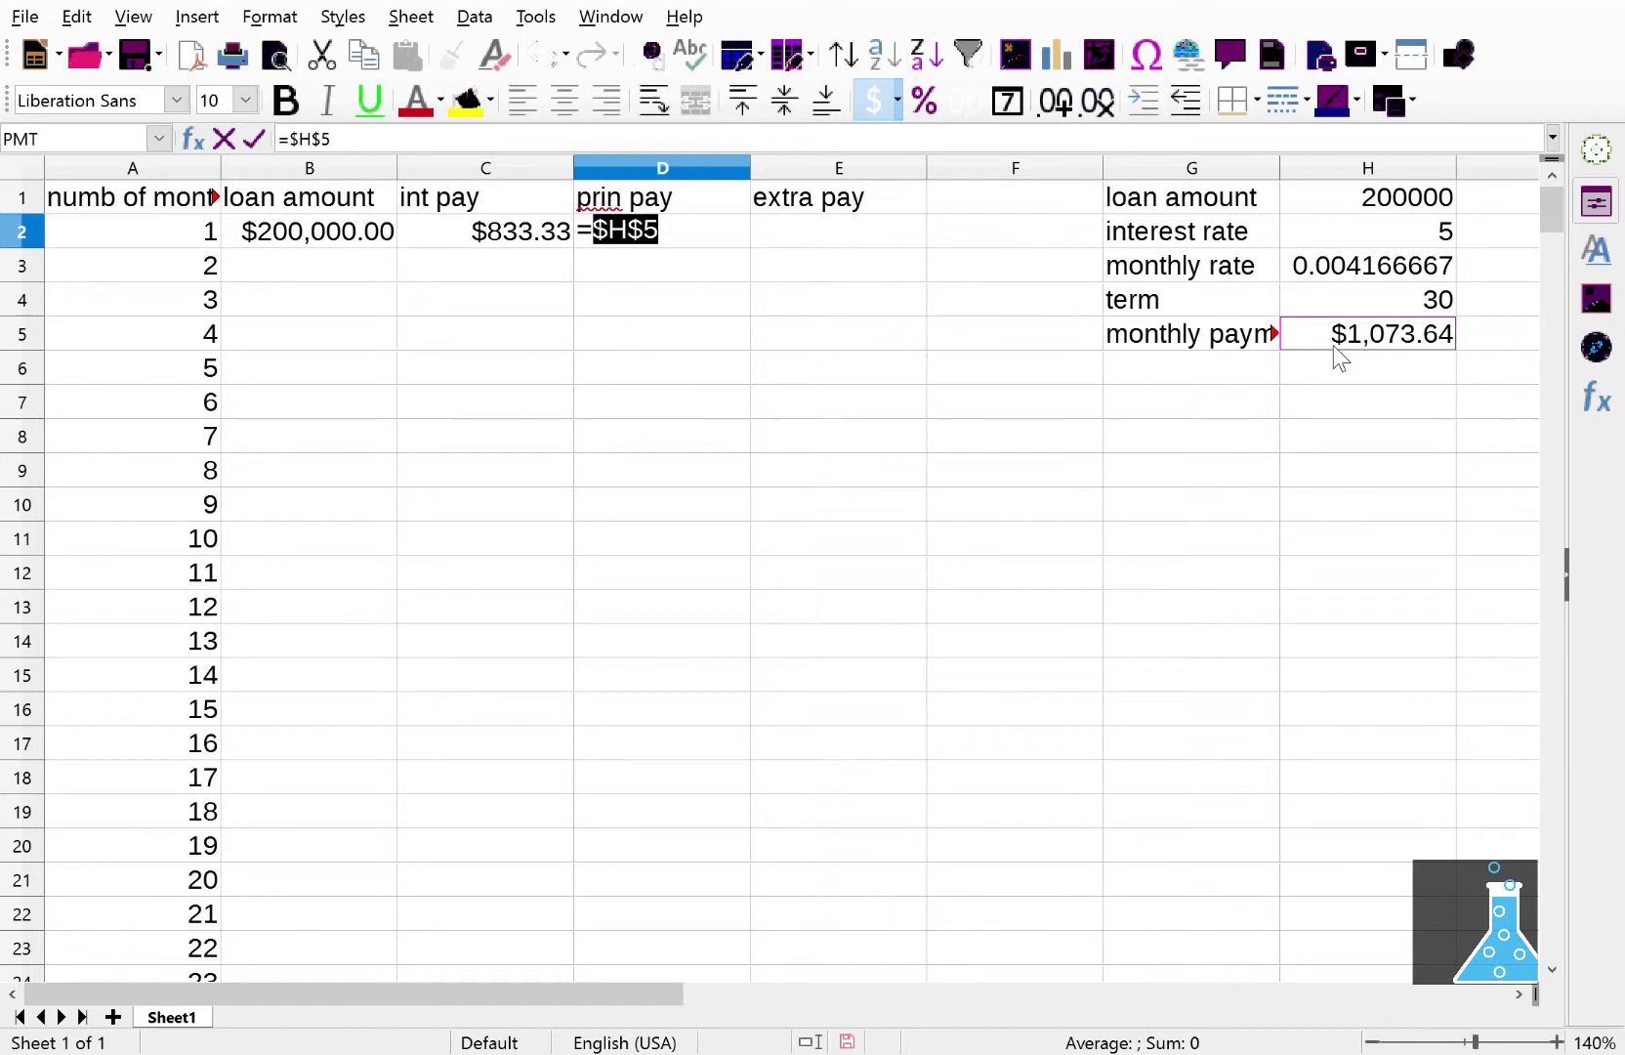
key("Right")
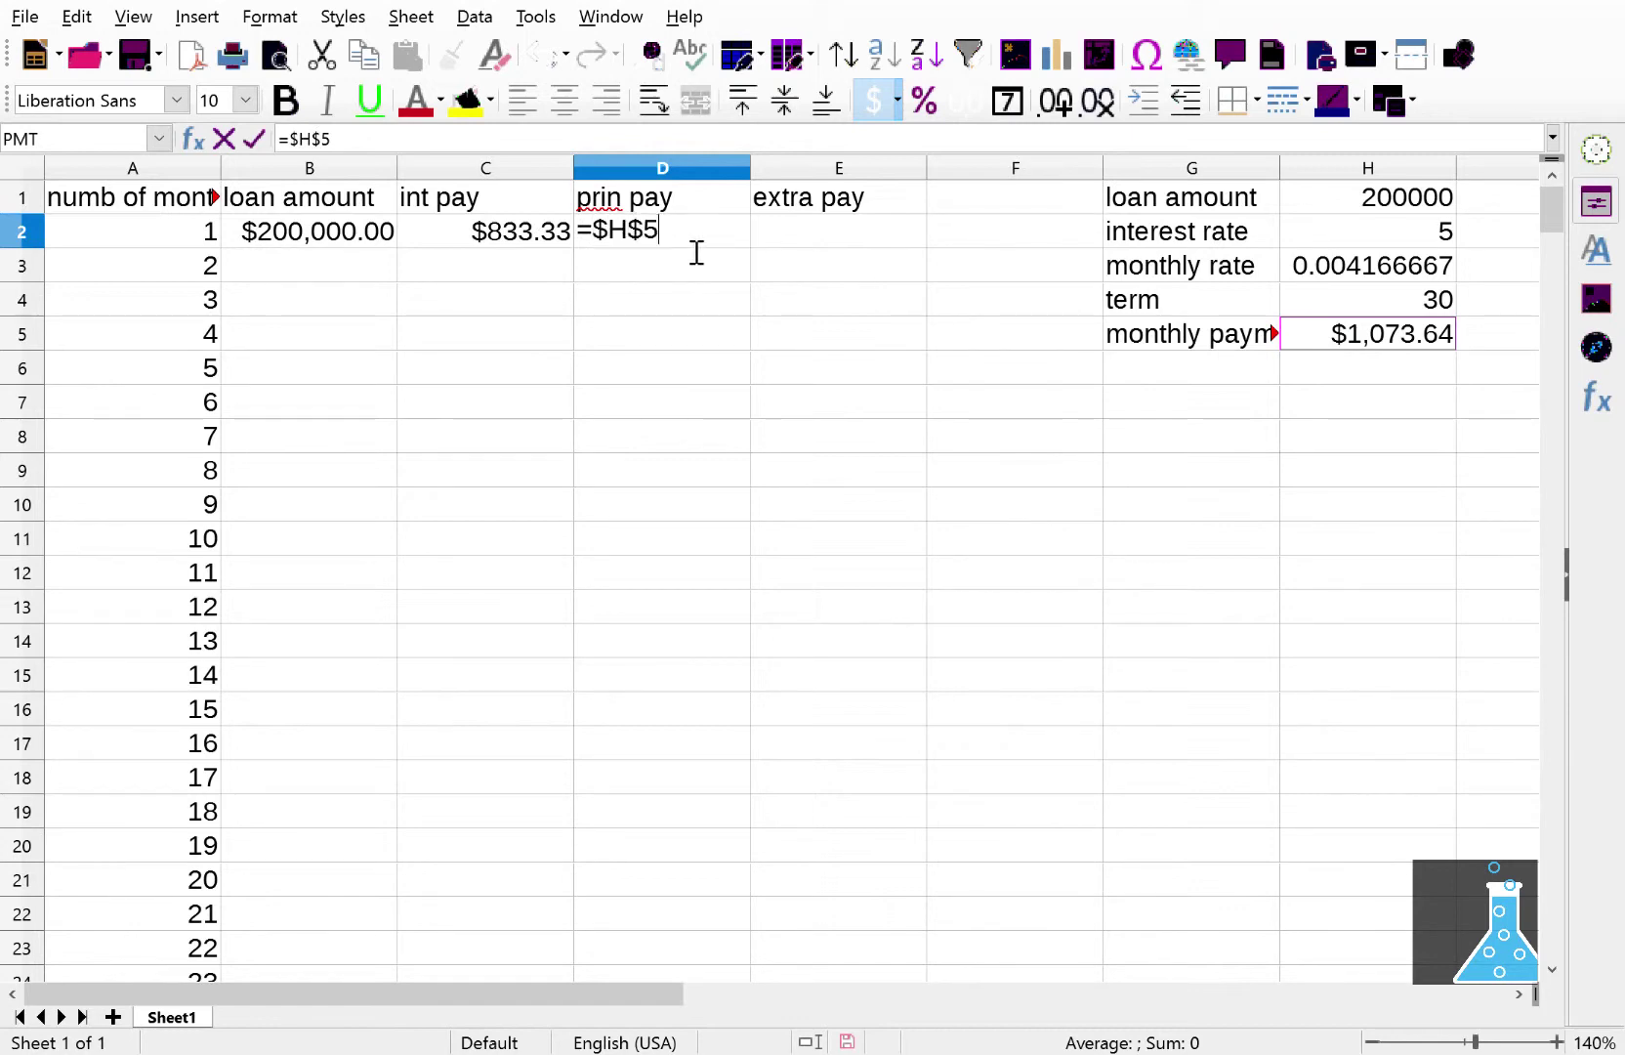
type("-")
left_click(442, 235)
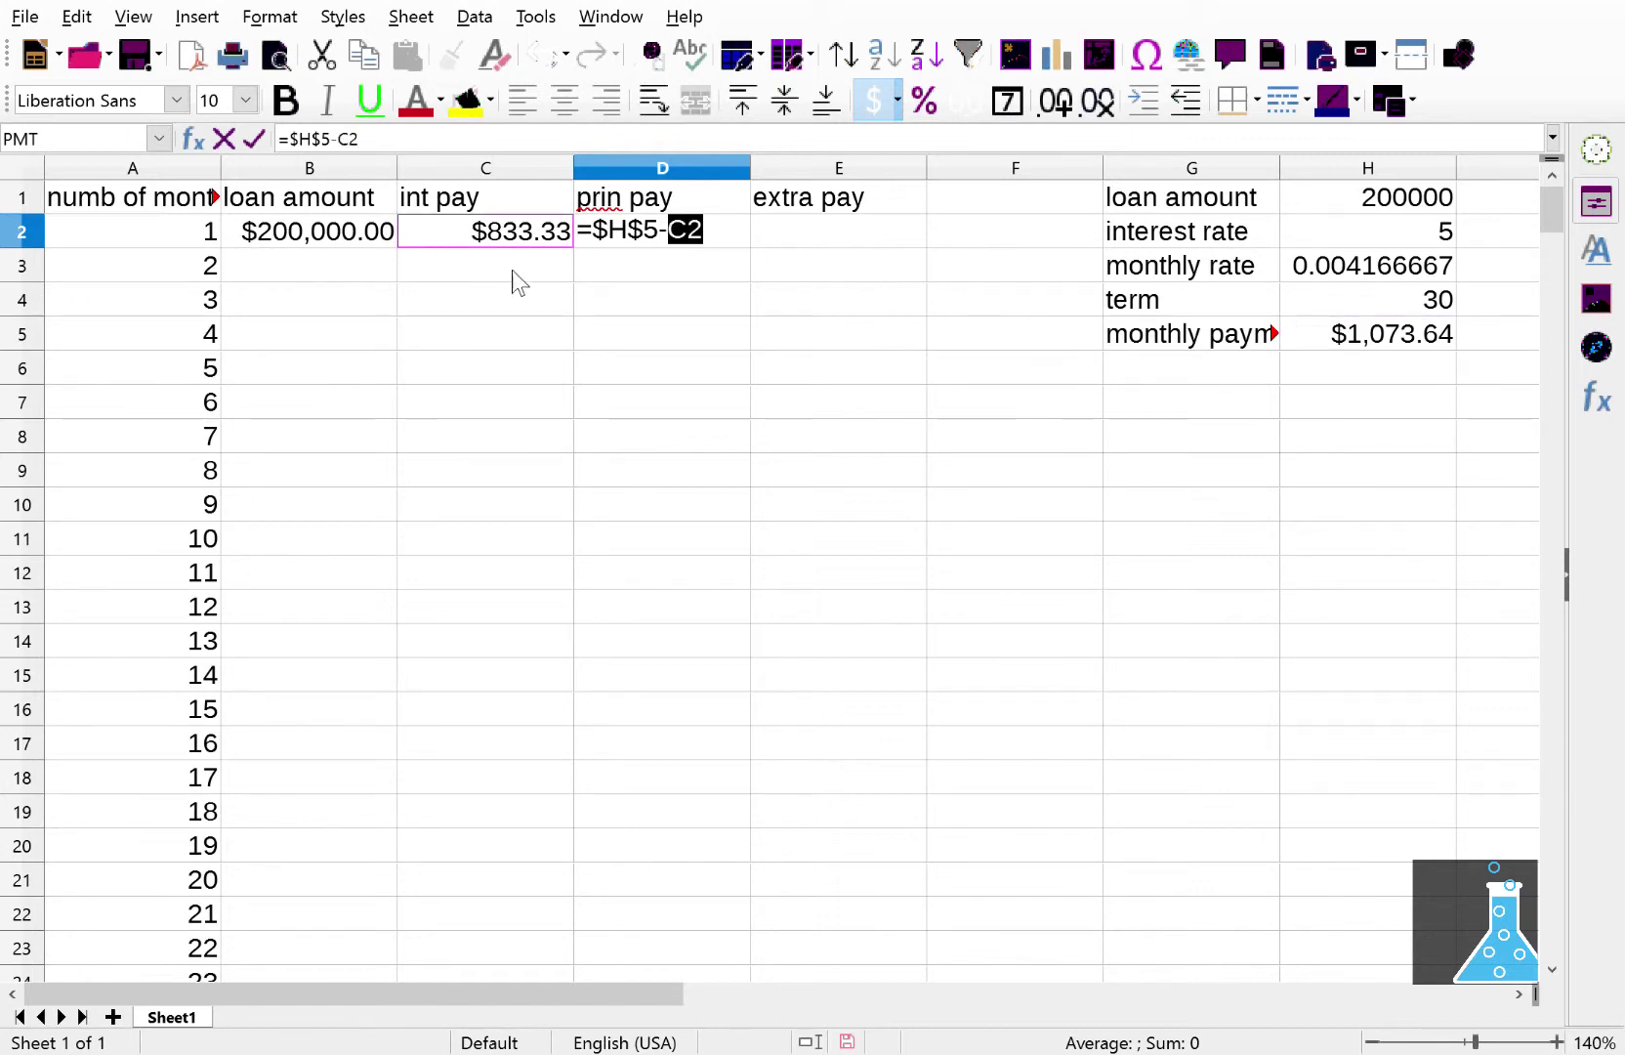
key("Return")
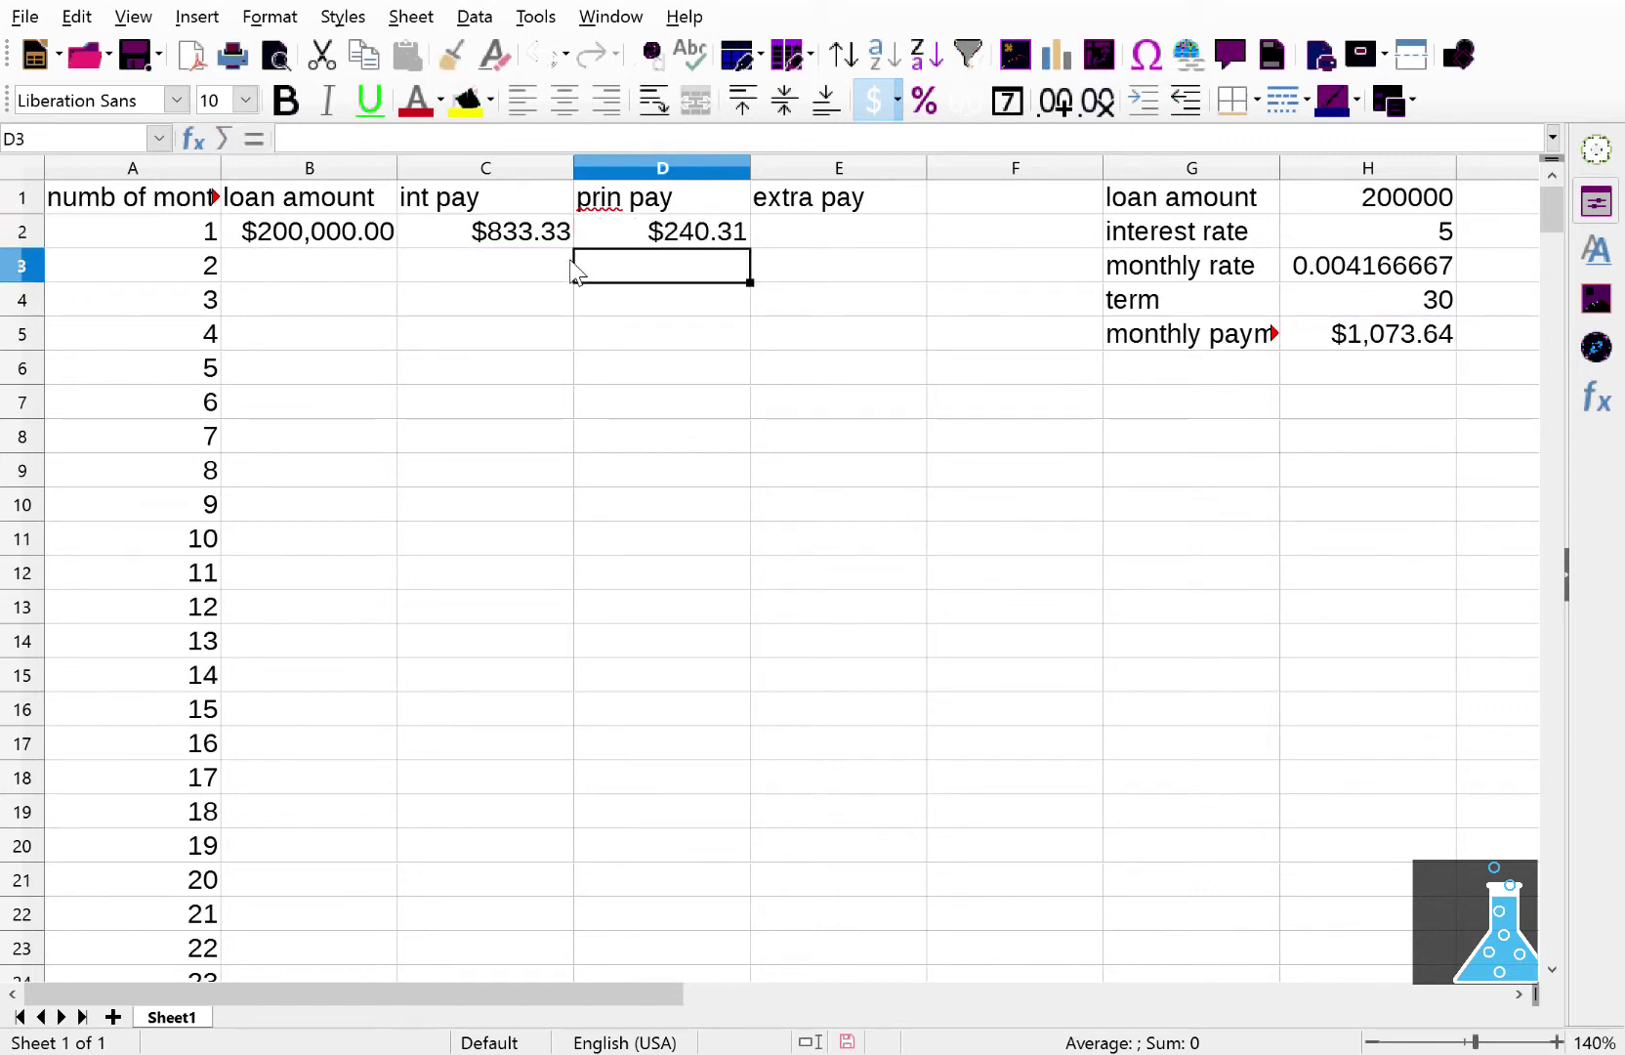
Step: Enter =B2-D2-E2 in cell B3 to calculate the second month's loan balance
left_click(801, 235)
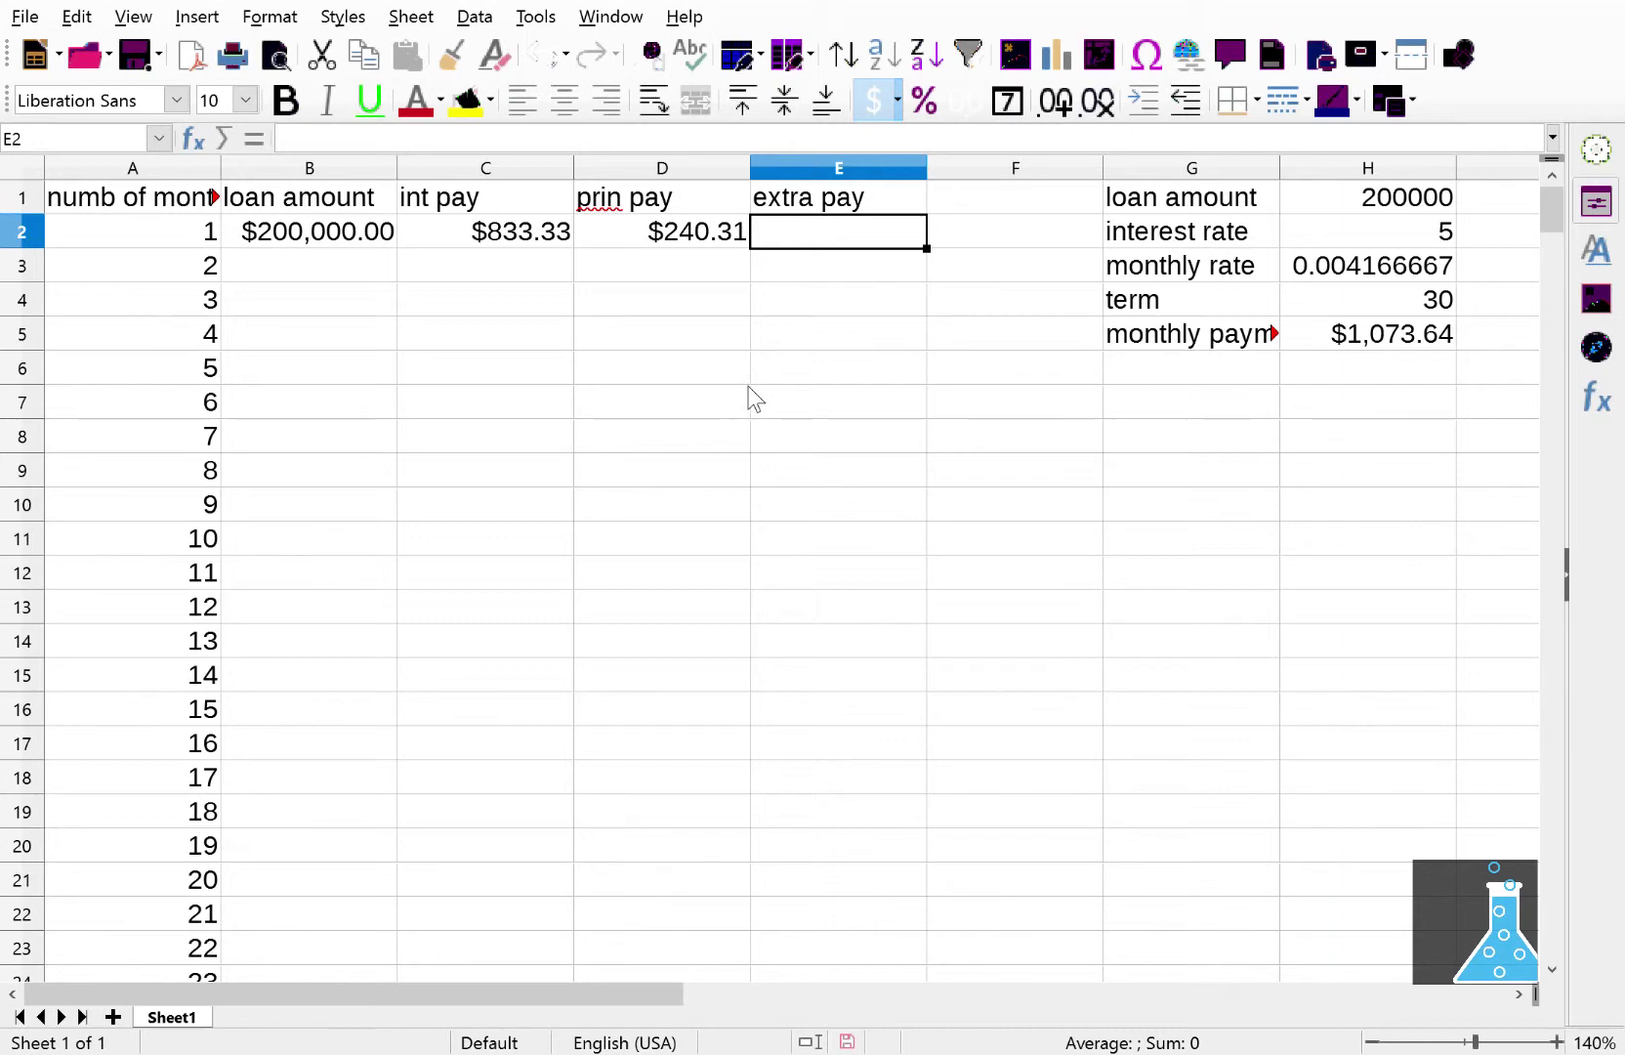
left_click(307, 269)
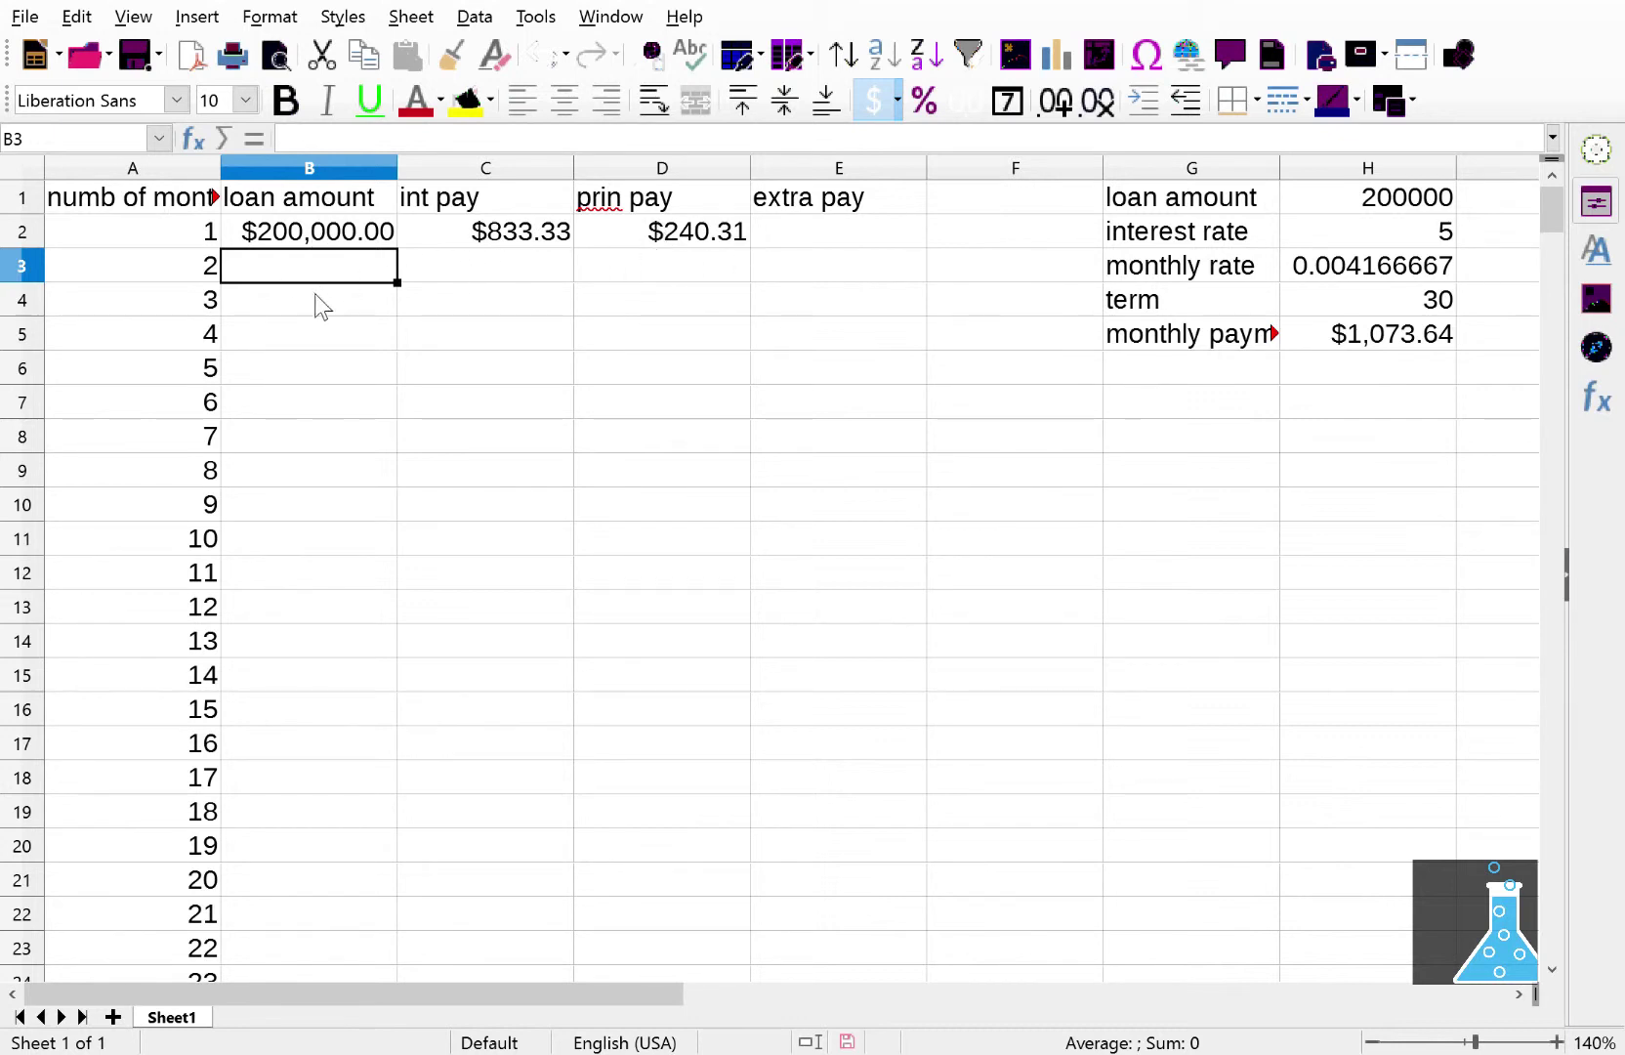
type("=")
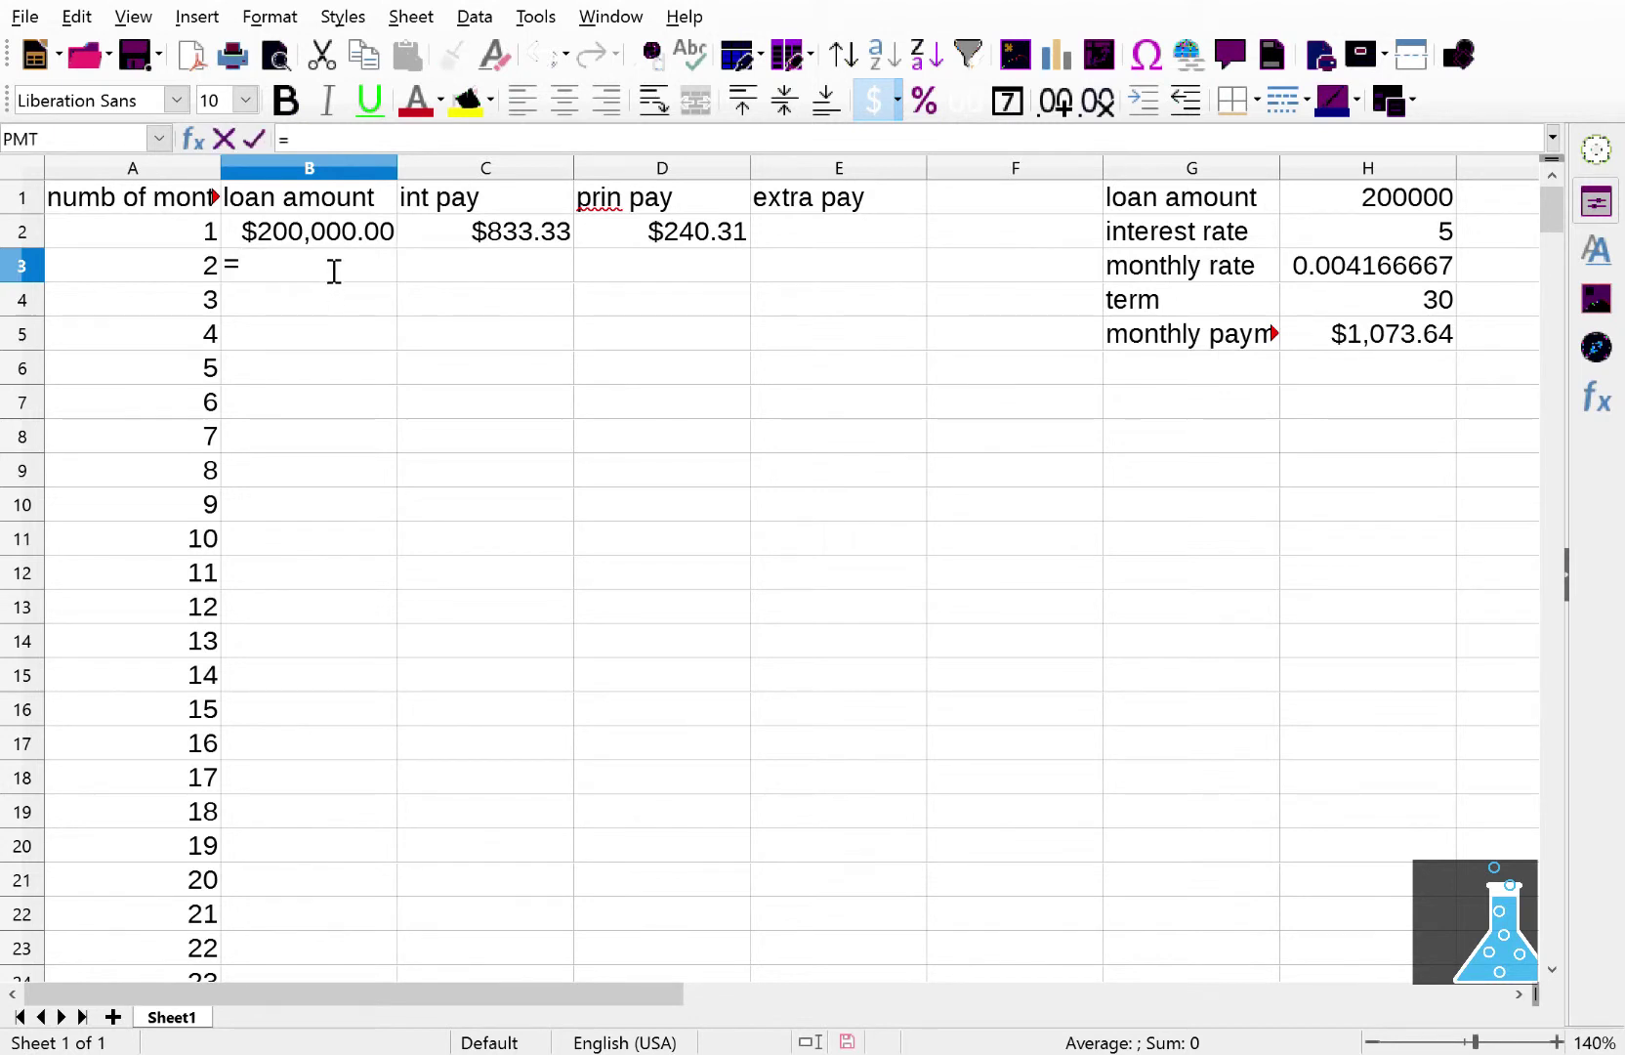
left_click(320, 235)
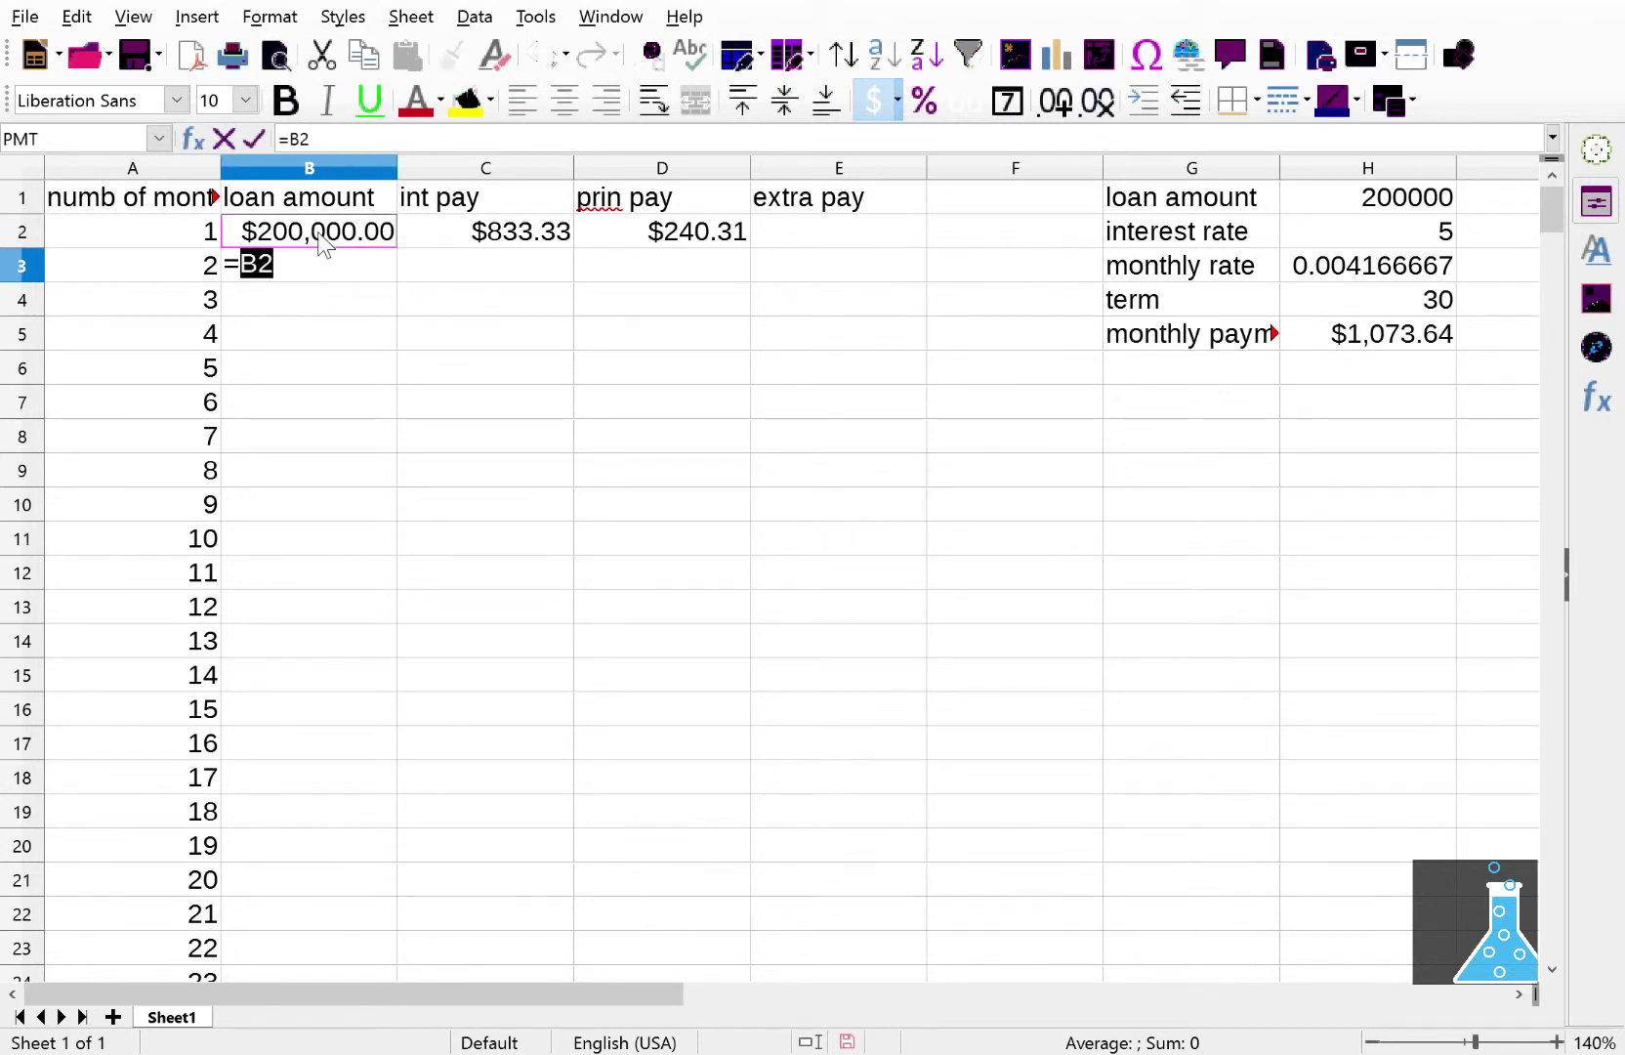
type("-")
left_click(629, 231)
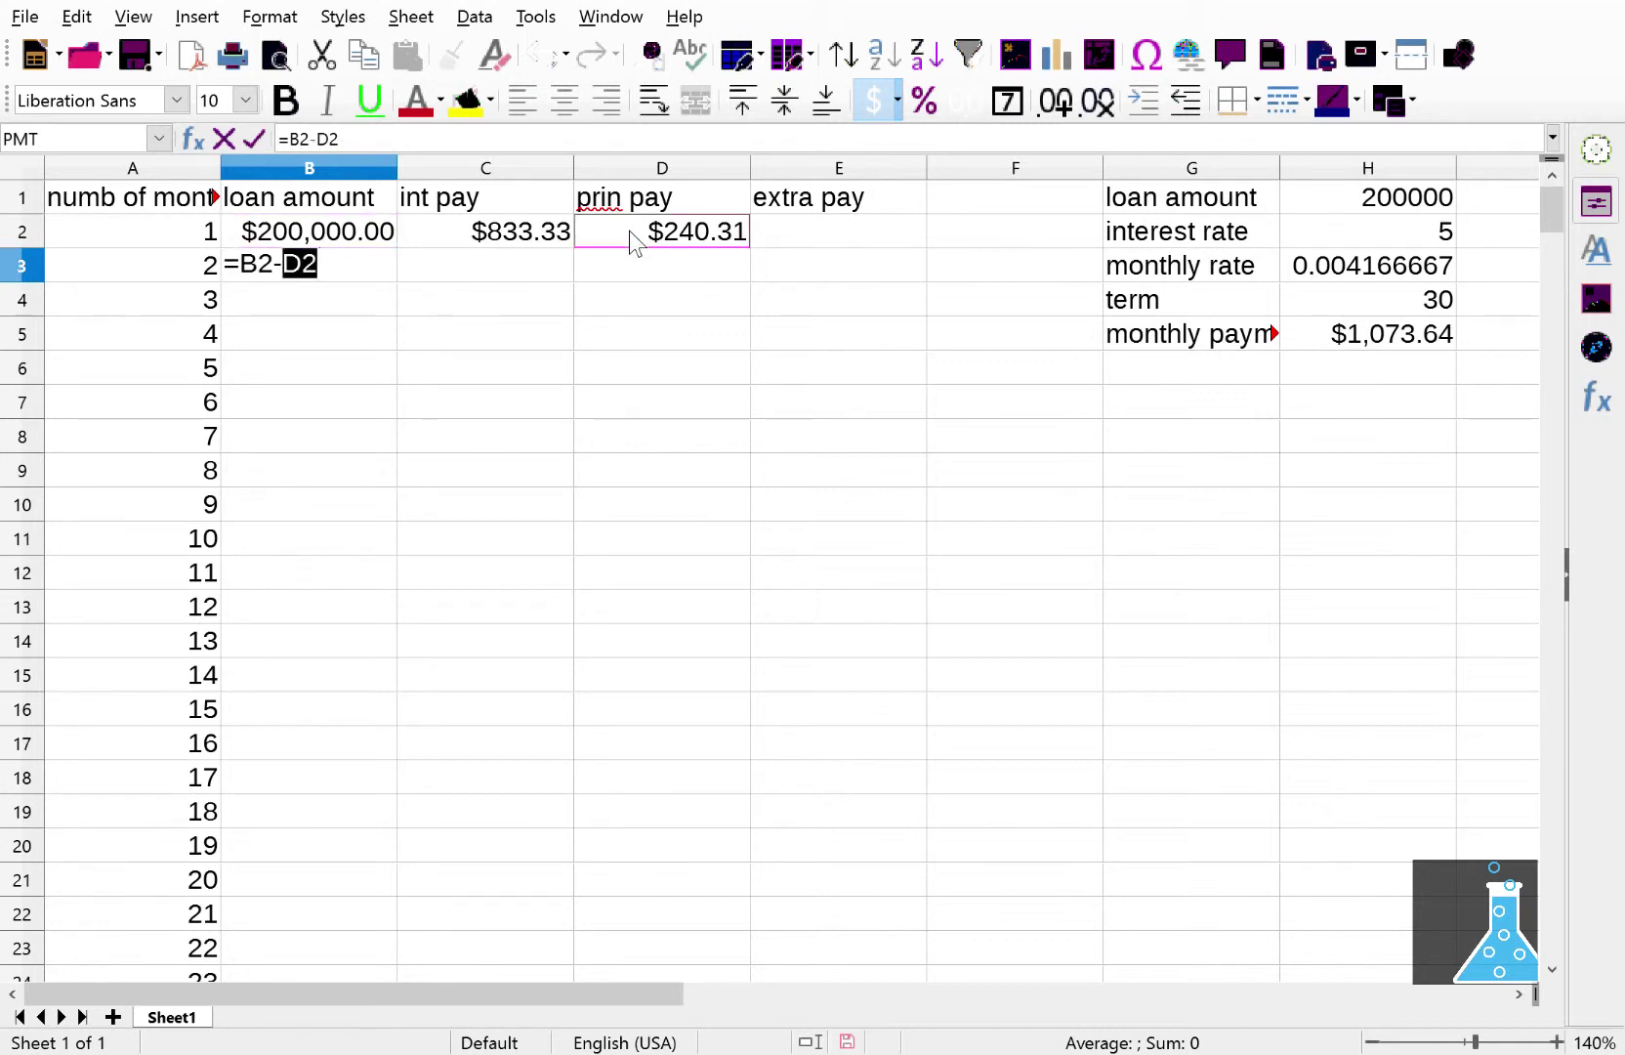
type("-")
left_click(821, 234)
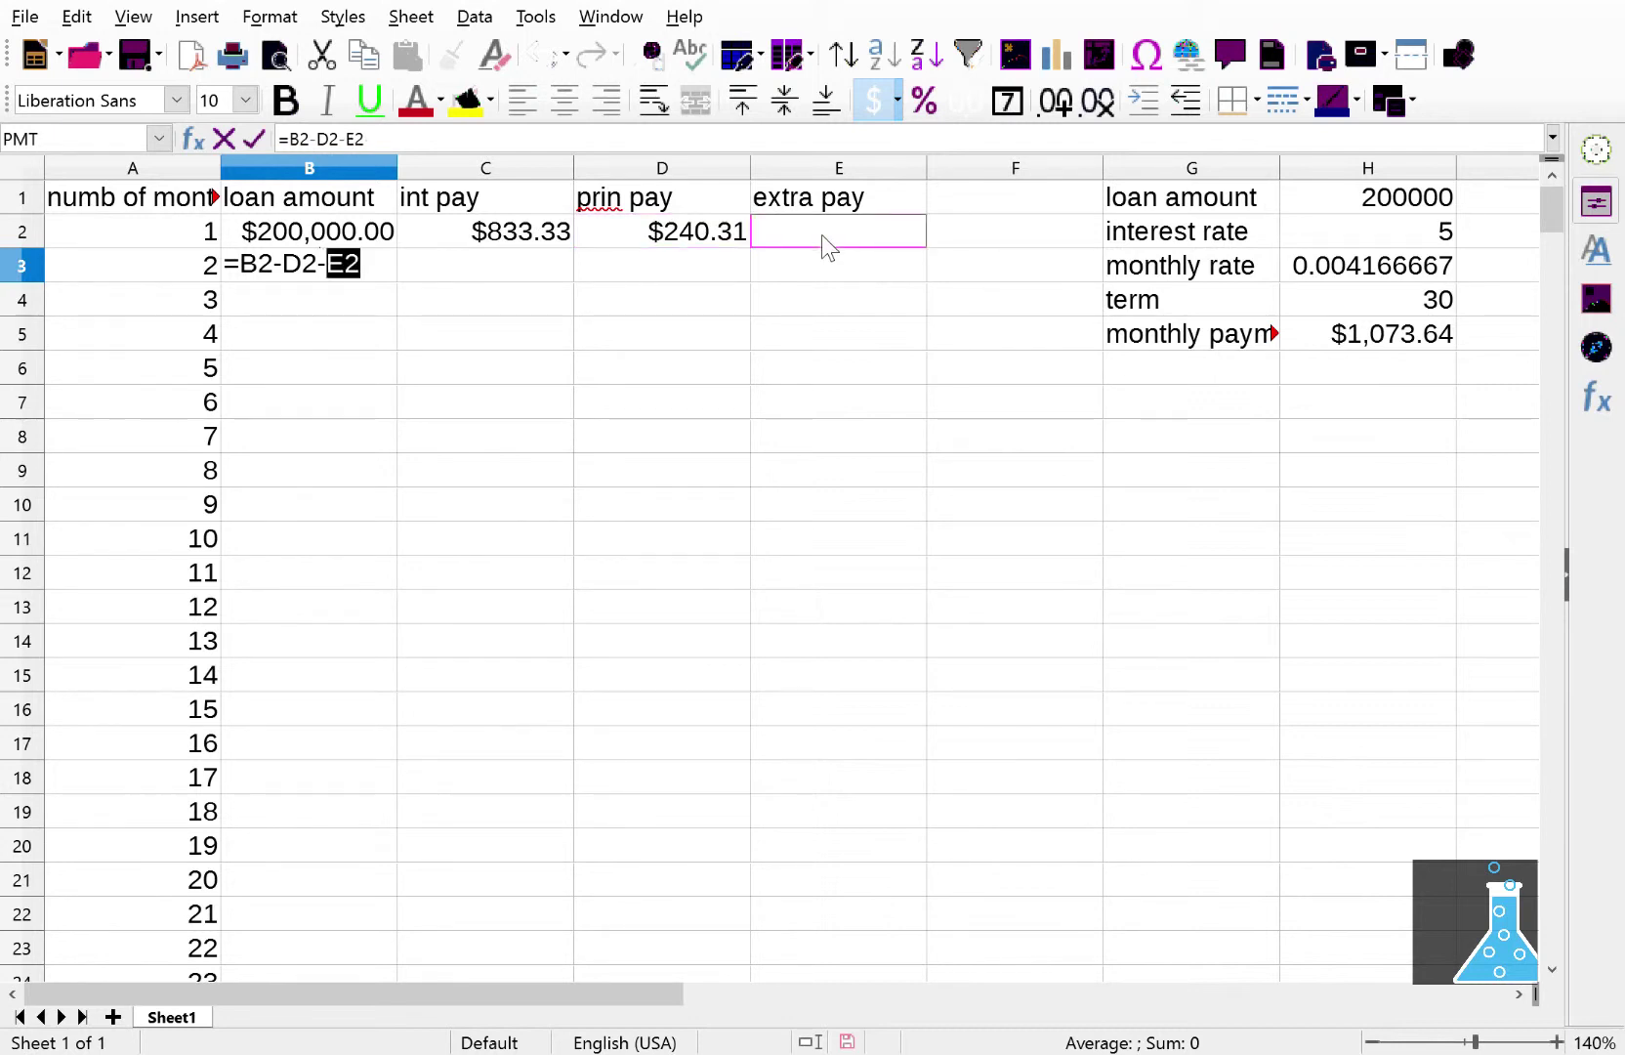
key("Return")
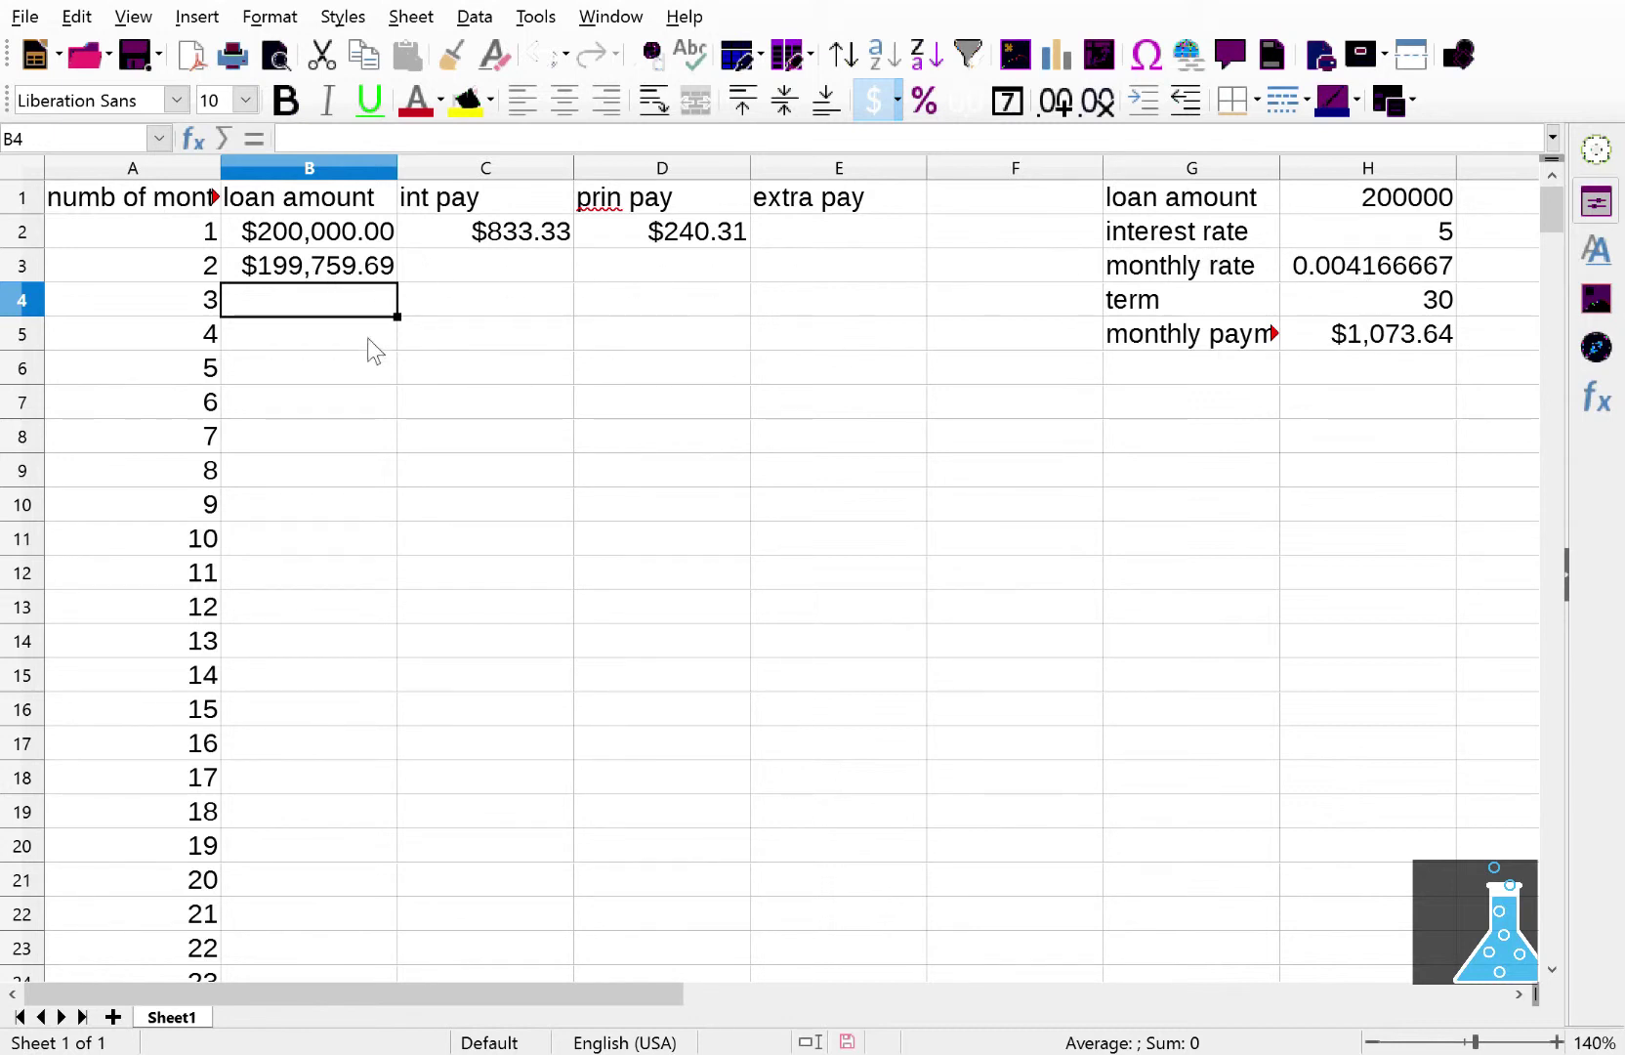
Step: Fill the interest formula in C2 and the principal formula in D2 down to row 3
left_click(512, 232)
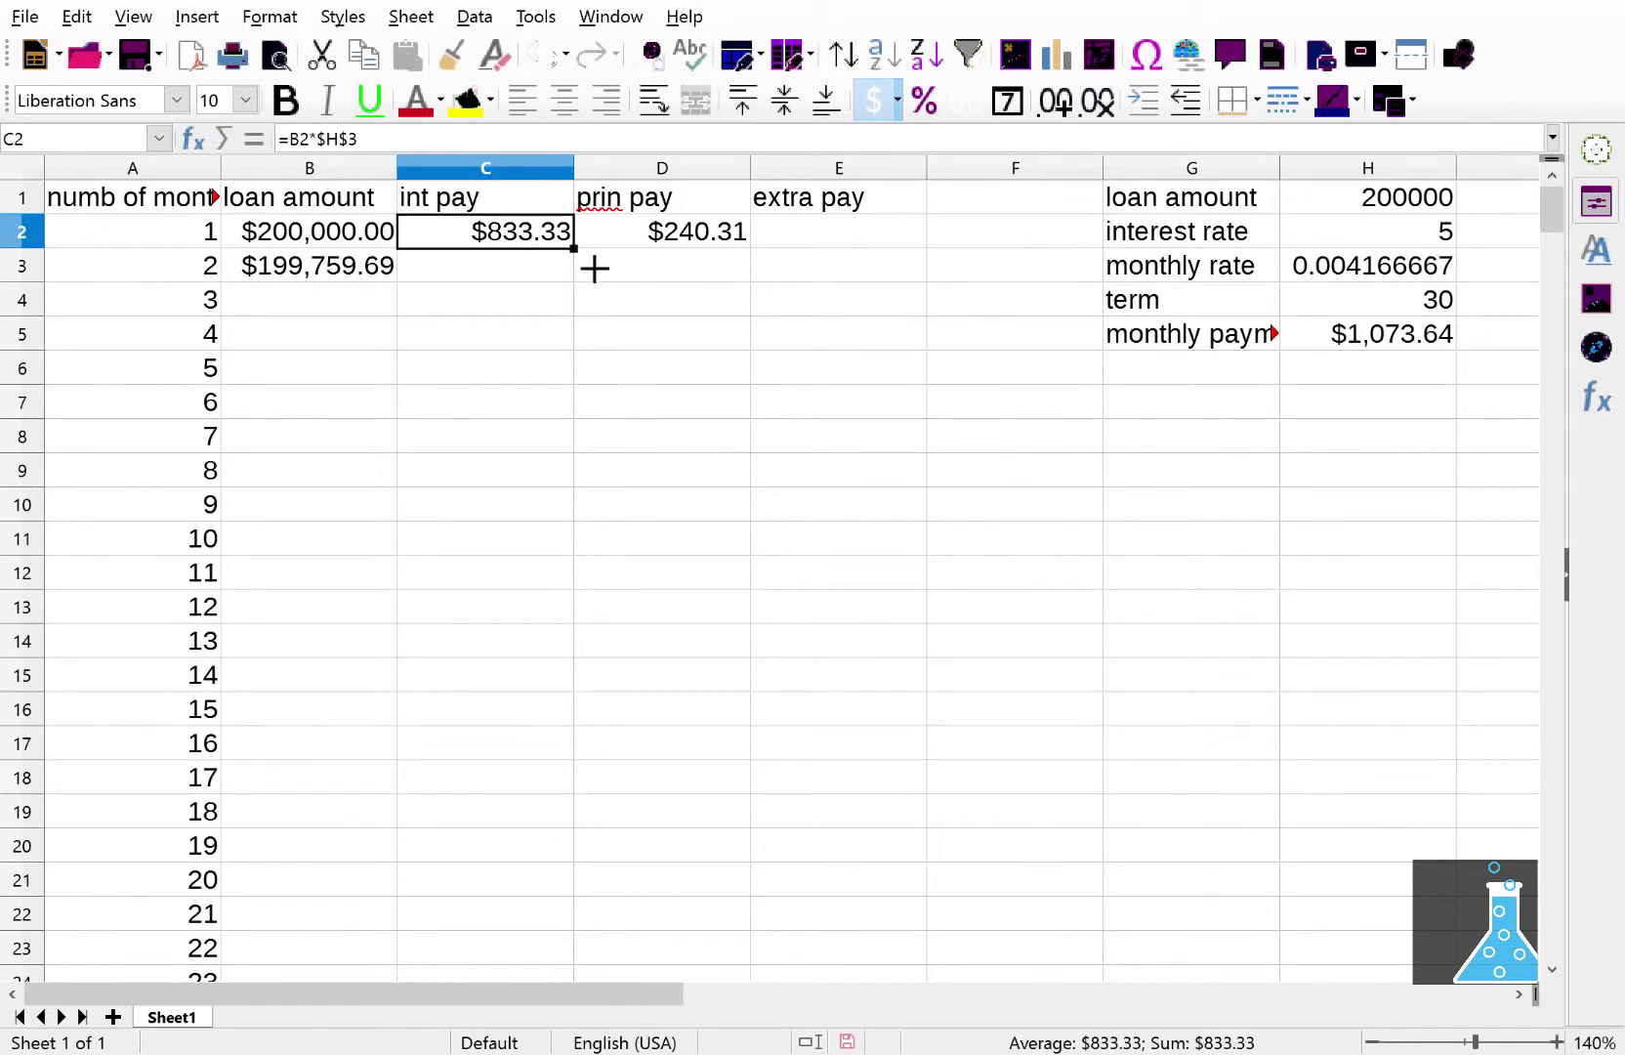
mouse_move(573, 248)
left_mouse_down()
mouse_move(595, 290)
mouse_move(578, 282)
left_mouse_up()
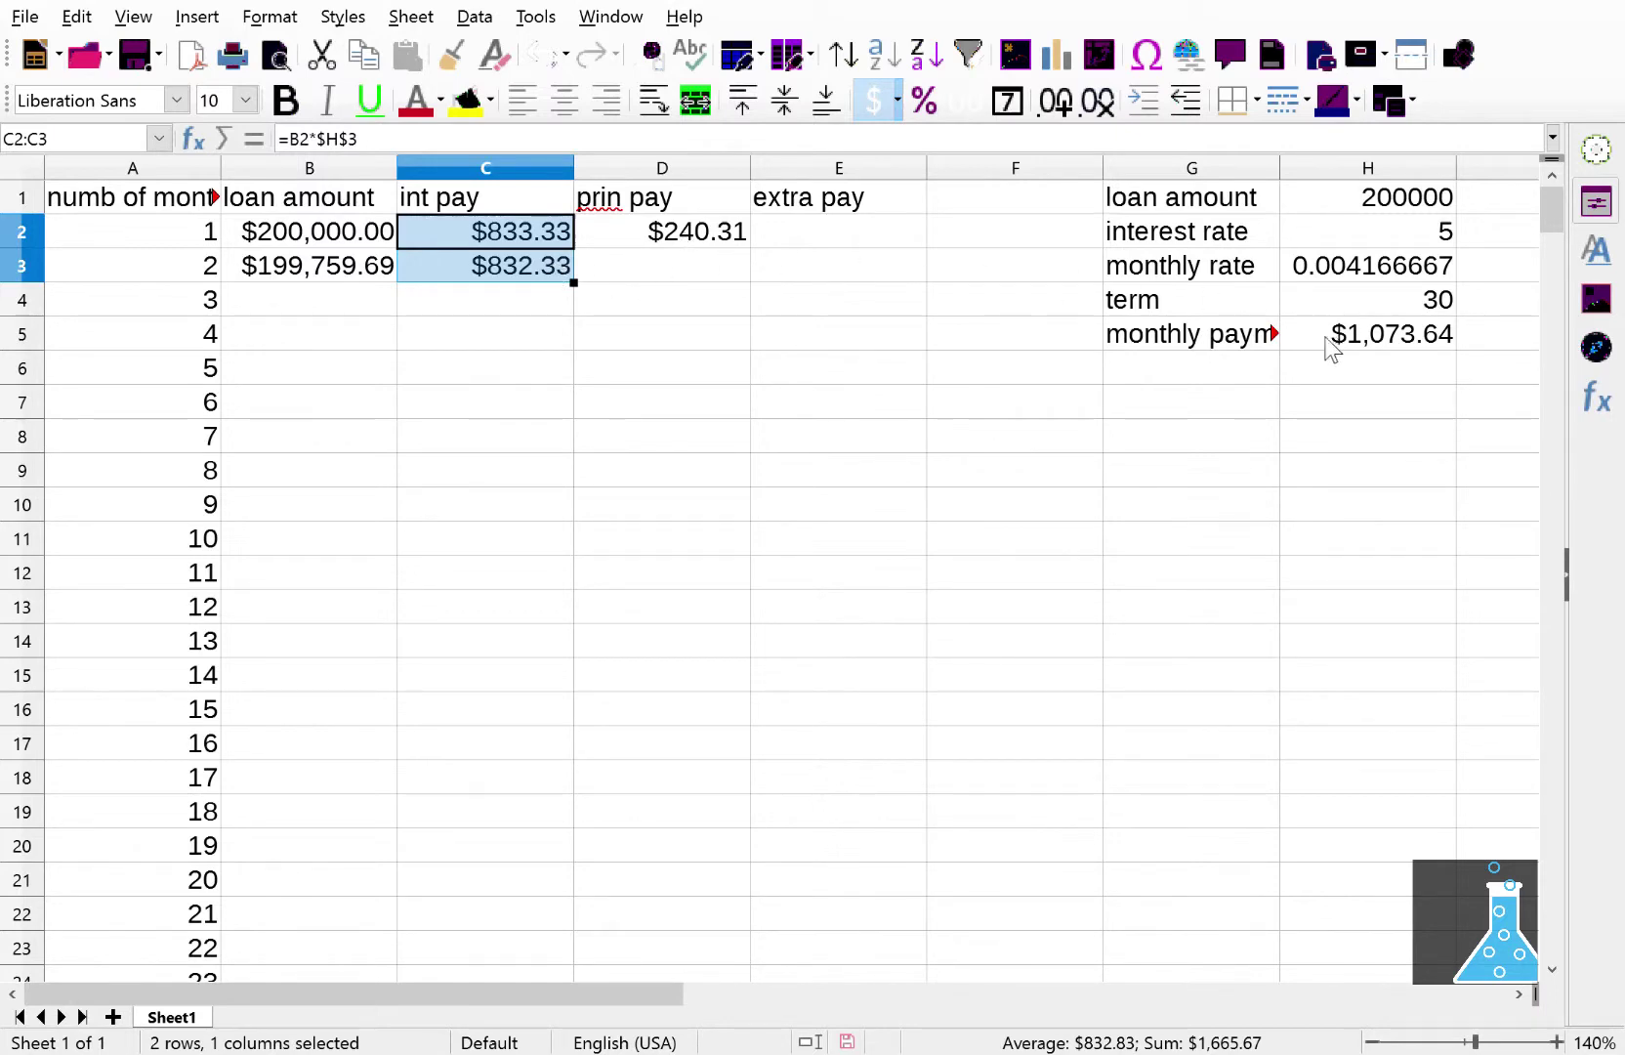
left_click(690, 242)
mouse_move(772, 264)
left_mouse_down()
mouse_move(774, 290)
mouse_move(751, 284)
left_mouse_up()
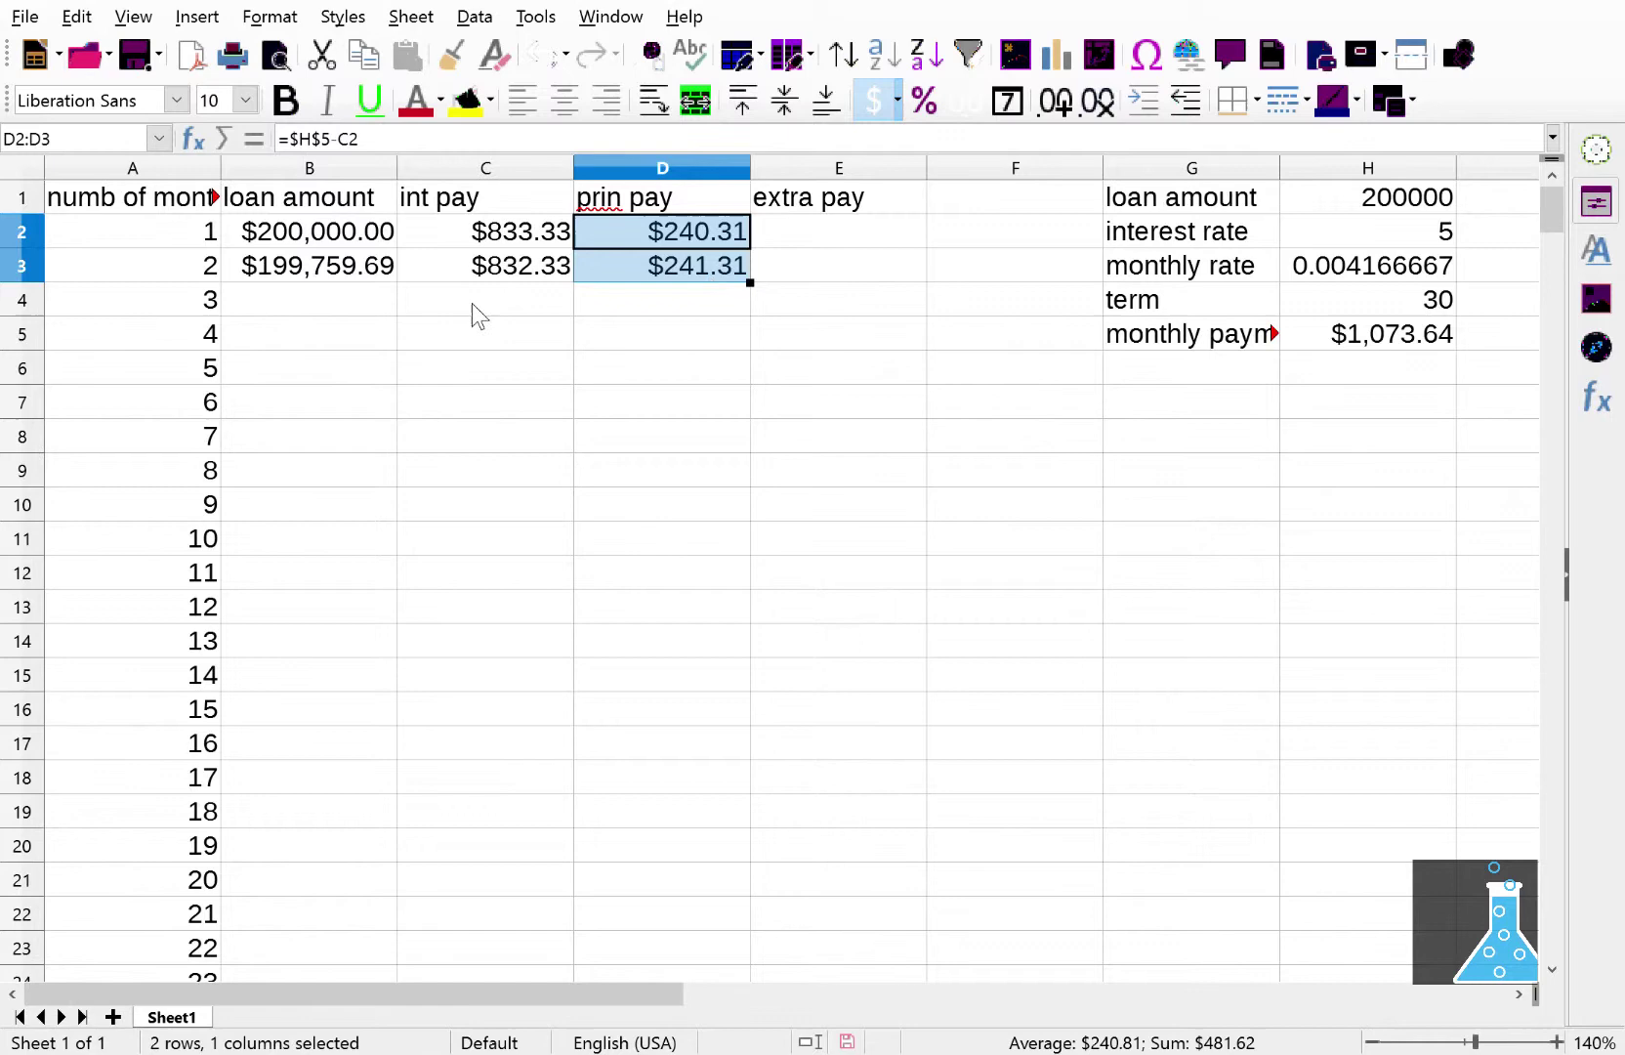
Step: Fill the balance, interest and principal formulas from B3:D3 down to row 362, one row past month 360
left_click(288, 295)
left_click_drag(286, 266, 675, 265)
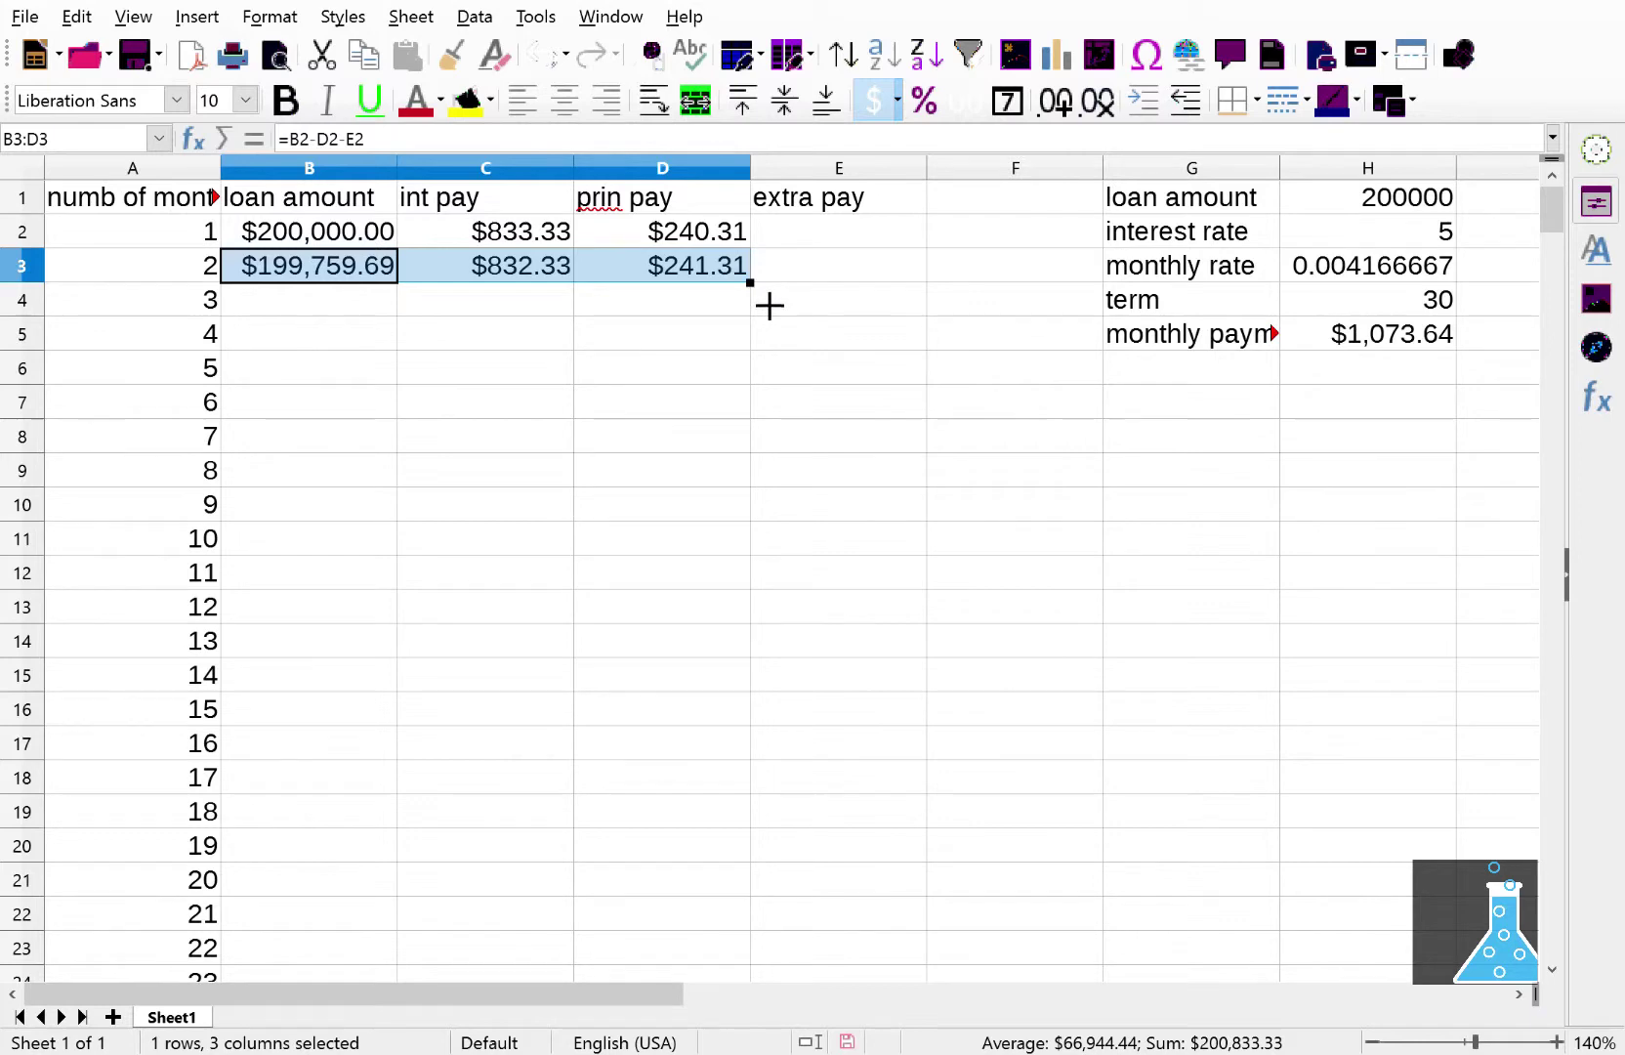
left_click_drag(771, 305, 735, 621)
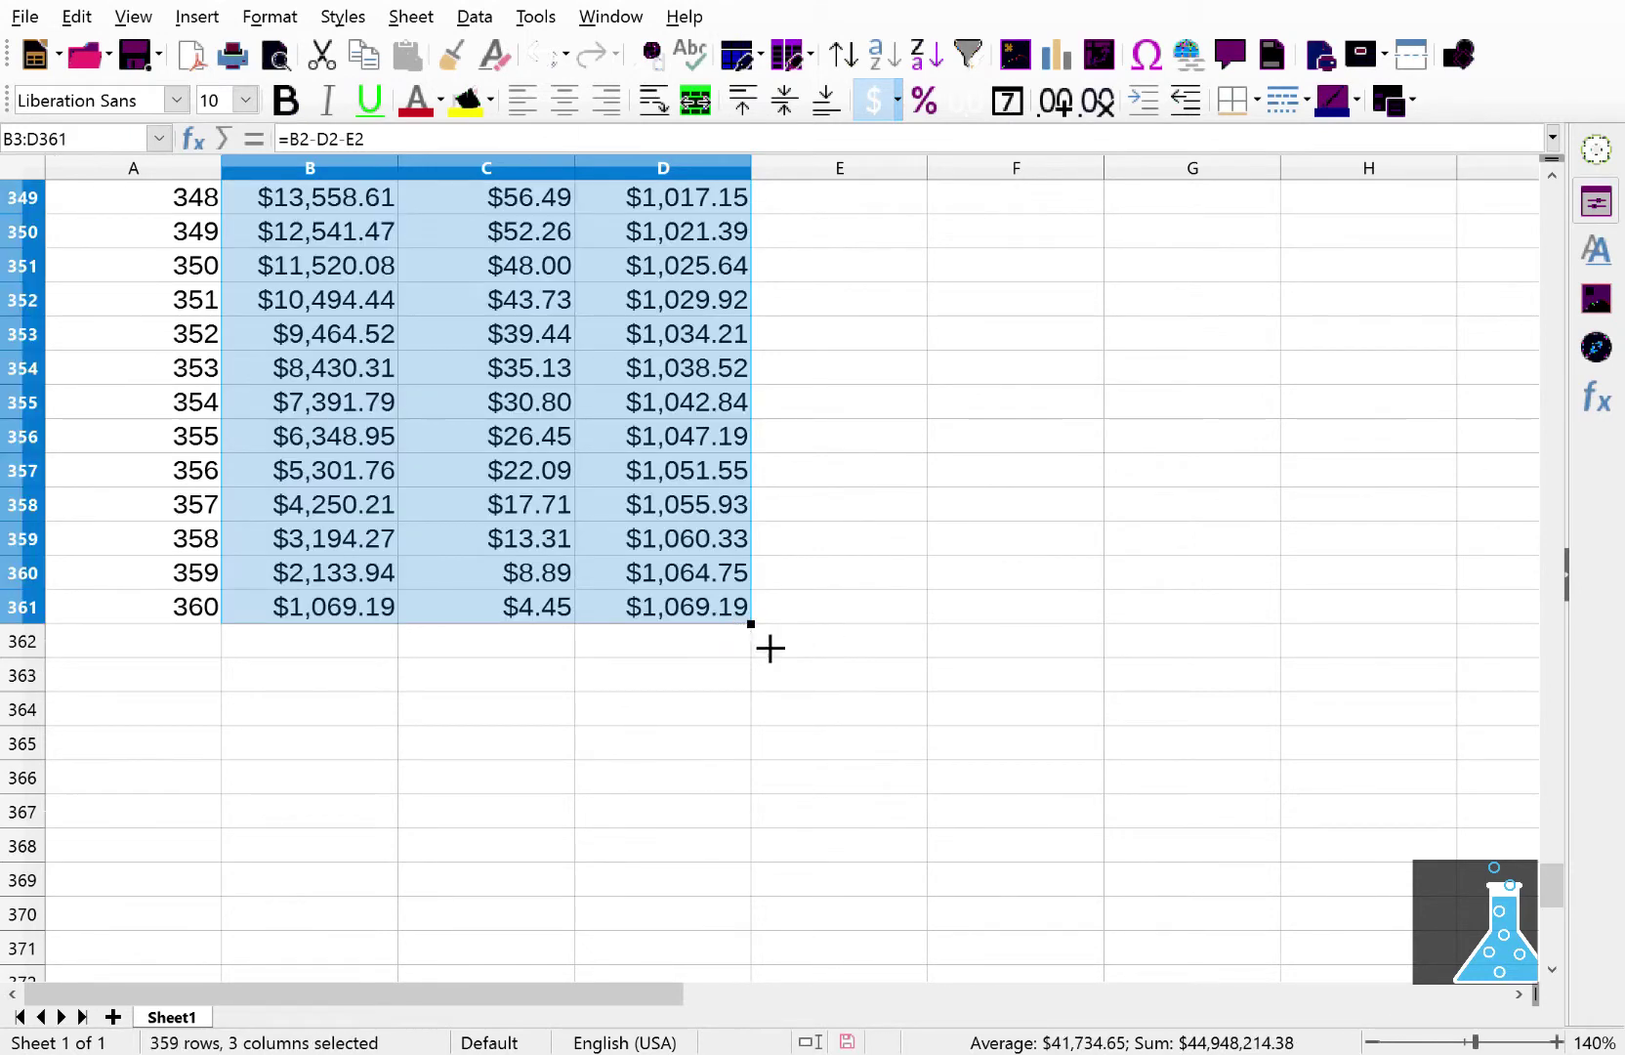
mouse_move(771, 642)
left_mouse_down()
mouse_move(775, 668)
mouse_move(752, 660)
left_mouse_up()
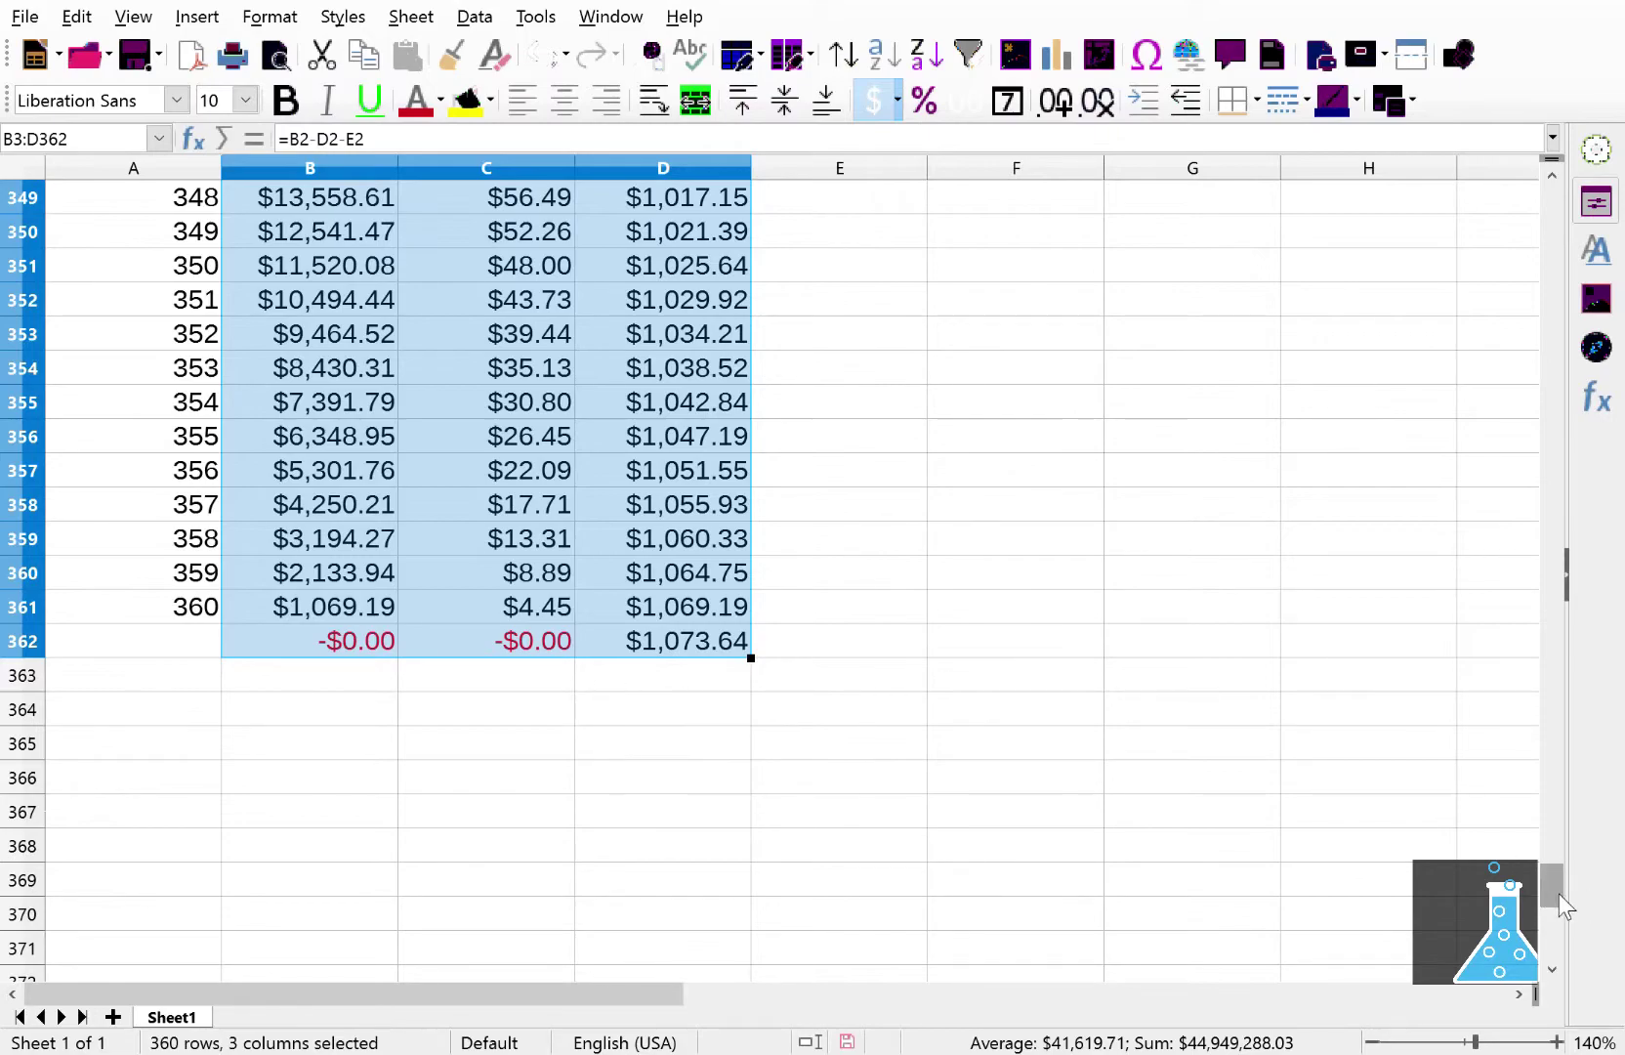
Step: Enter an extra payment of 500 for month 1 in cell E2 and check its effect on the schedule's last months
left_click_drag(1559, 887, 1530, 172)
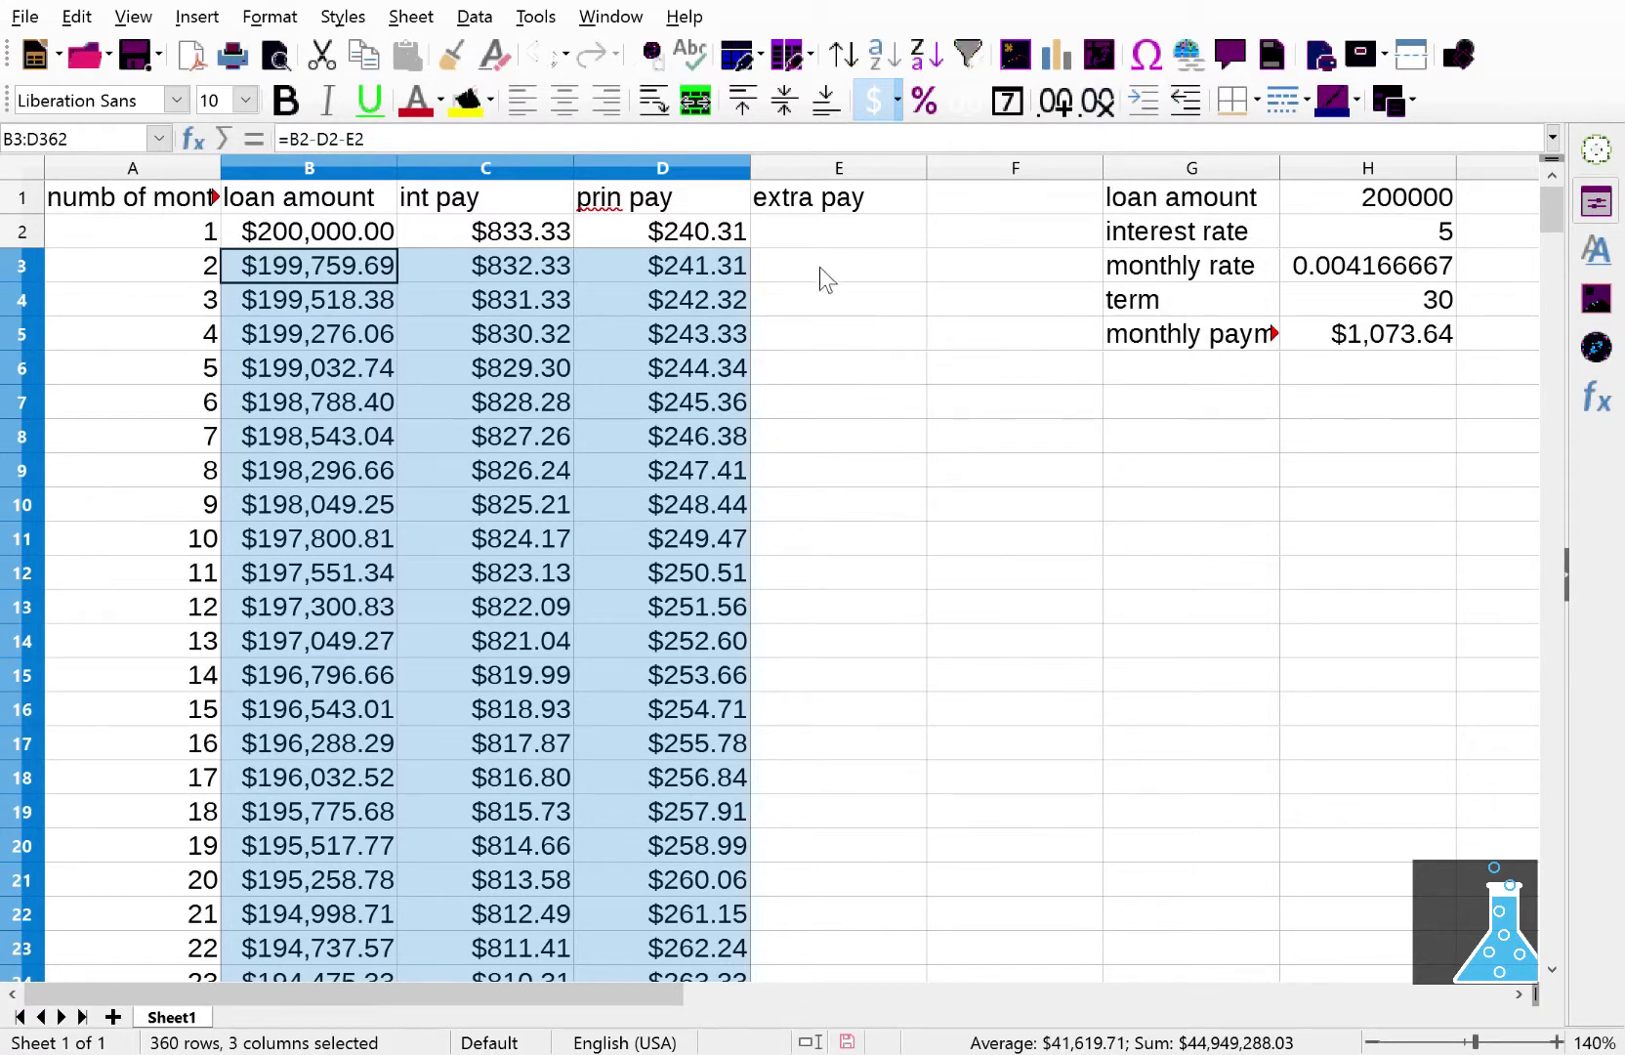
left_click(828, 231)
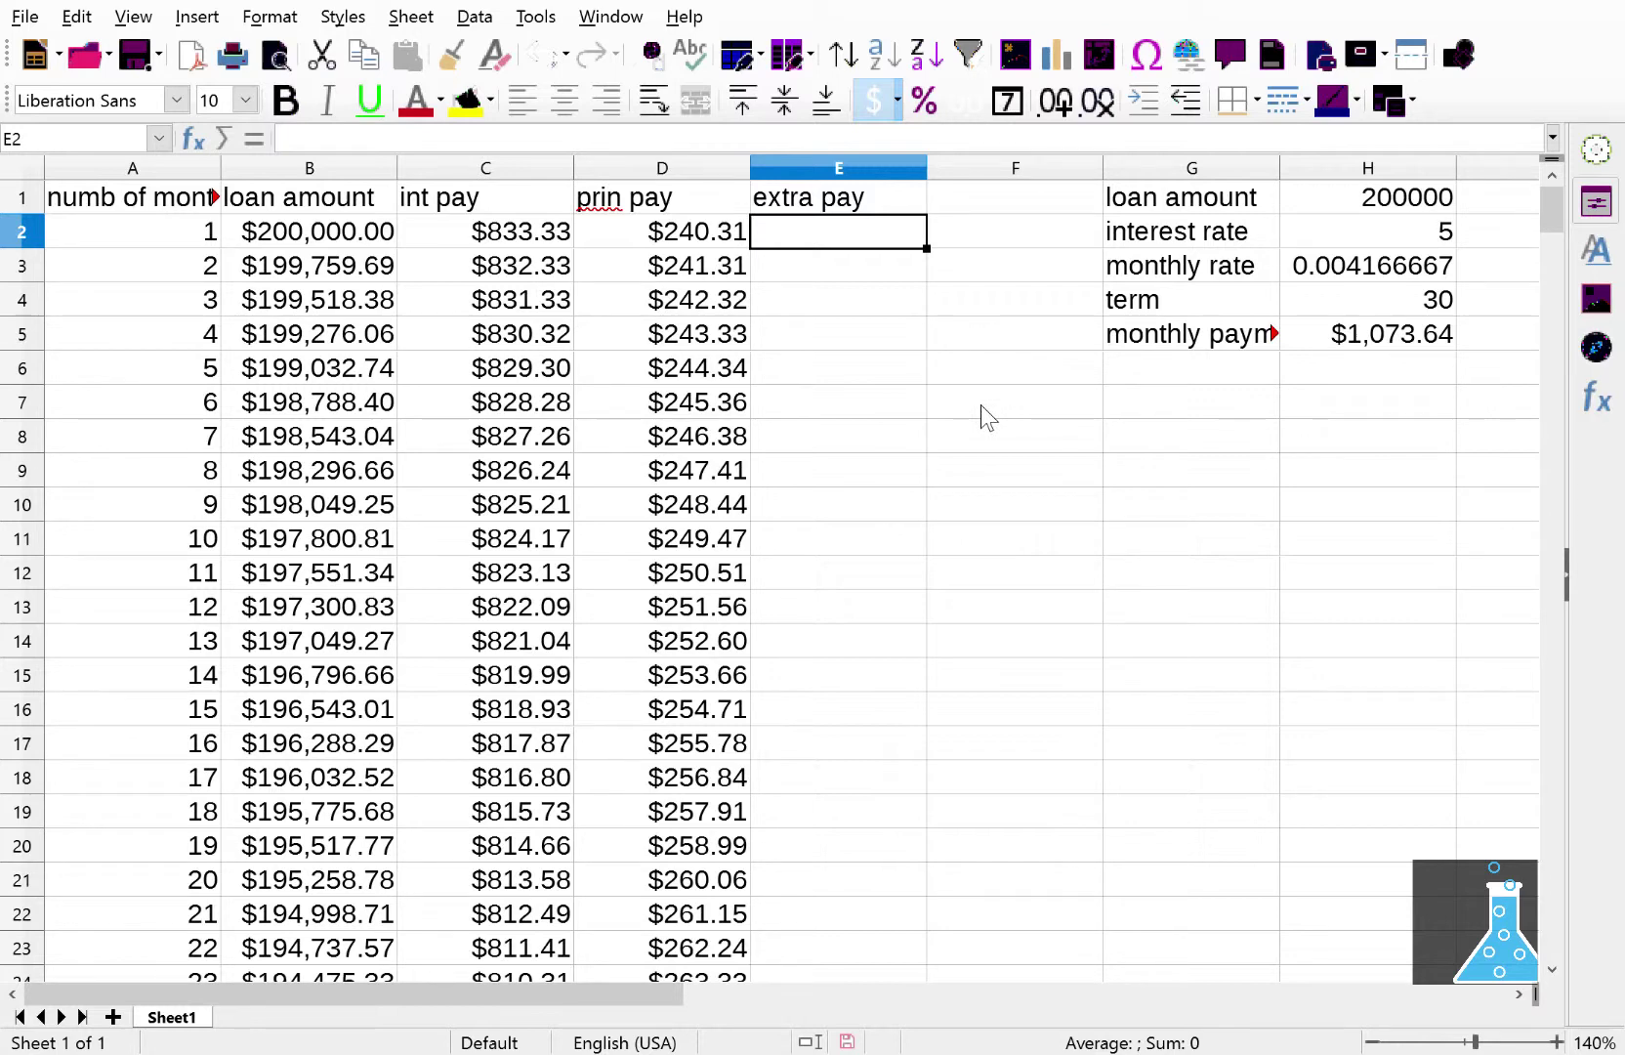
type("500")
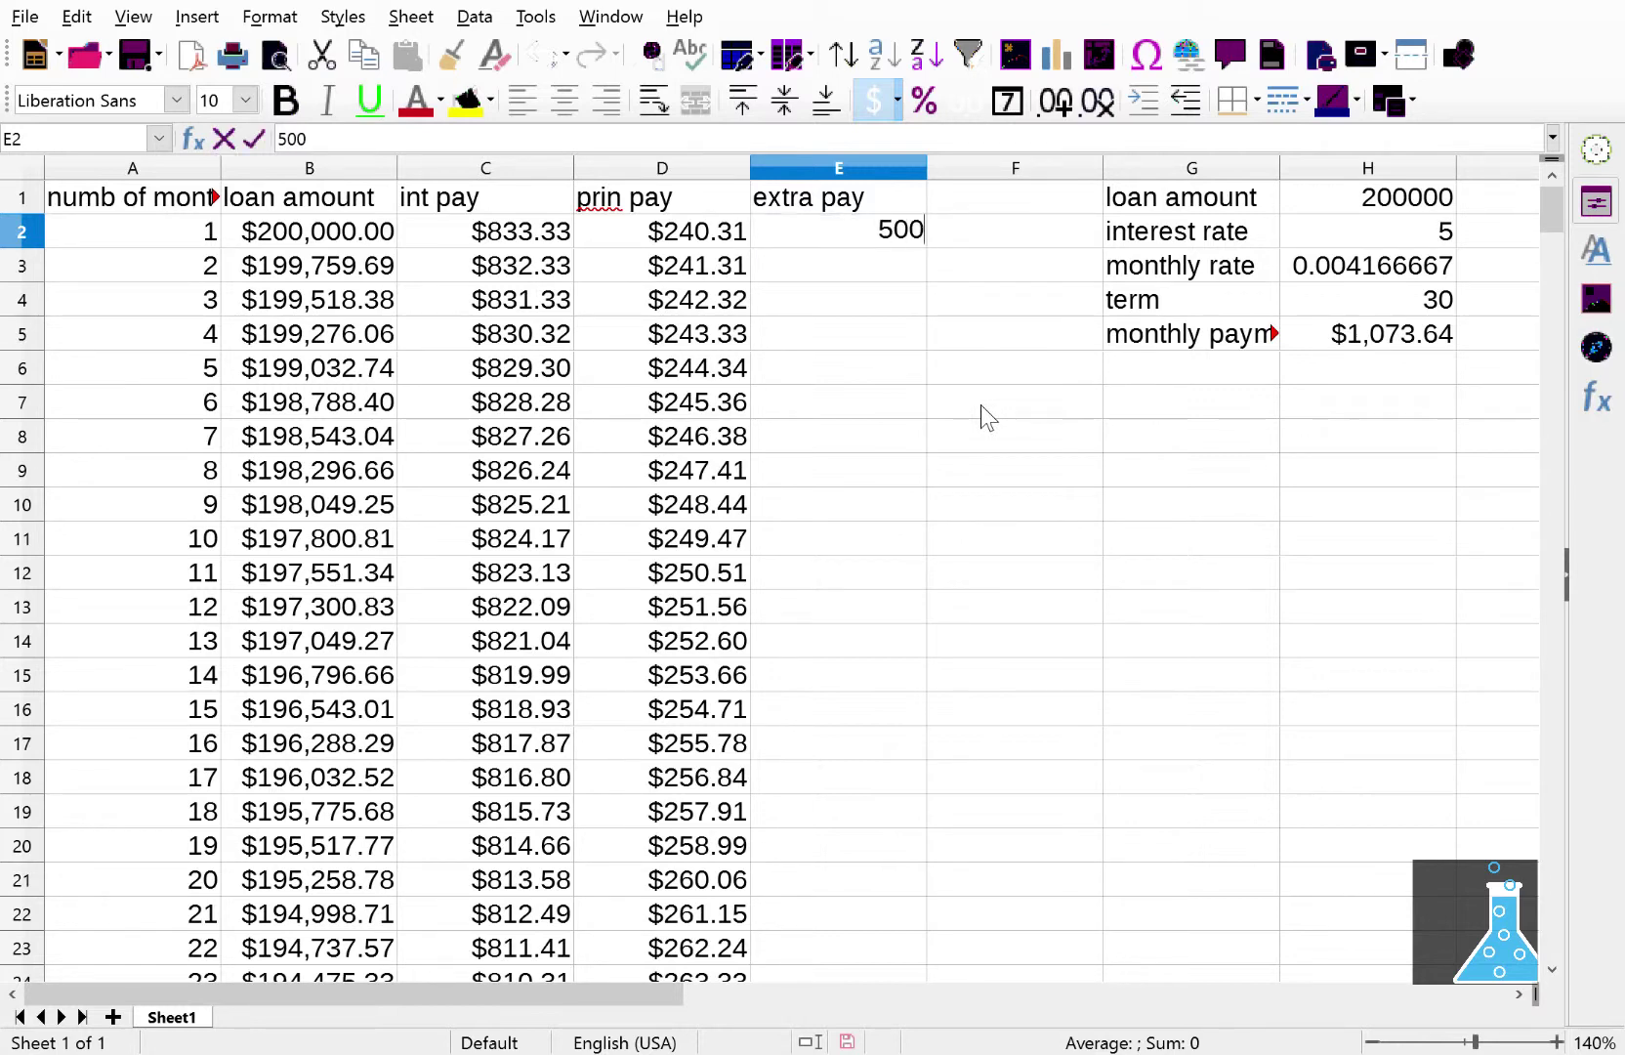
key("Return")
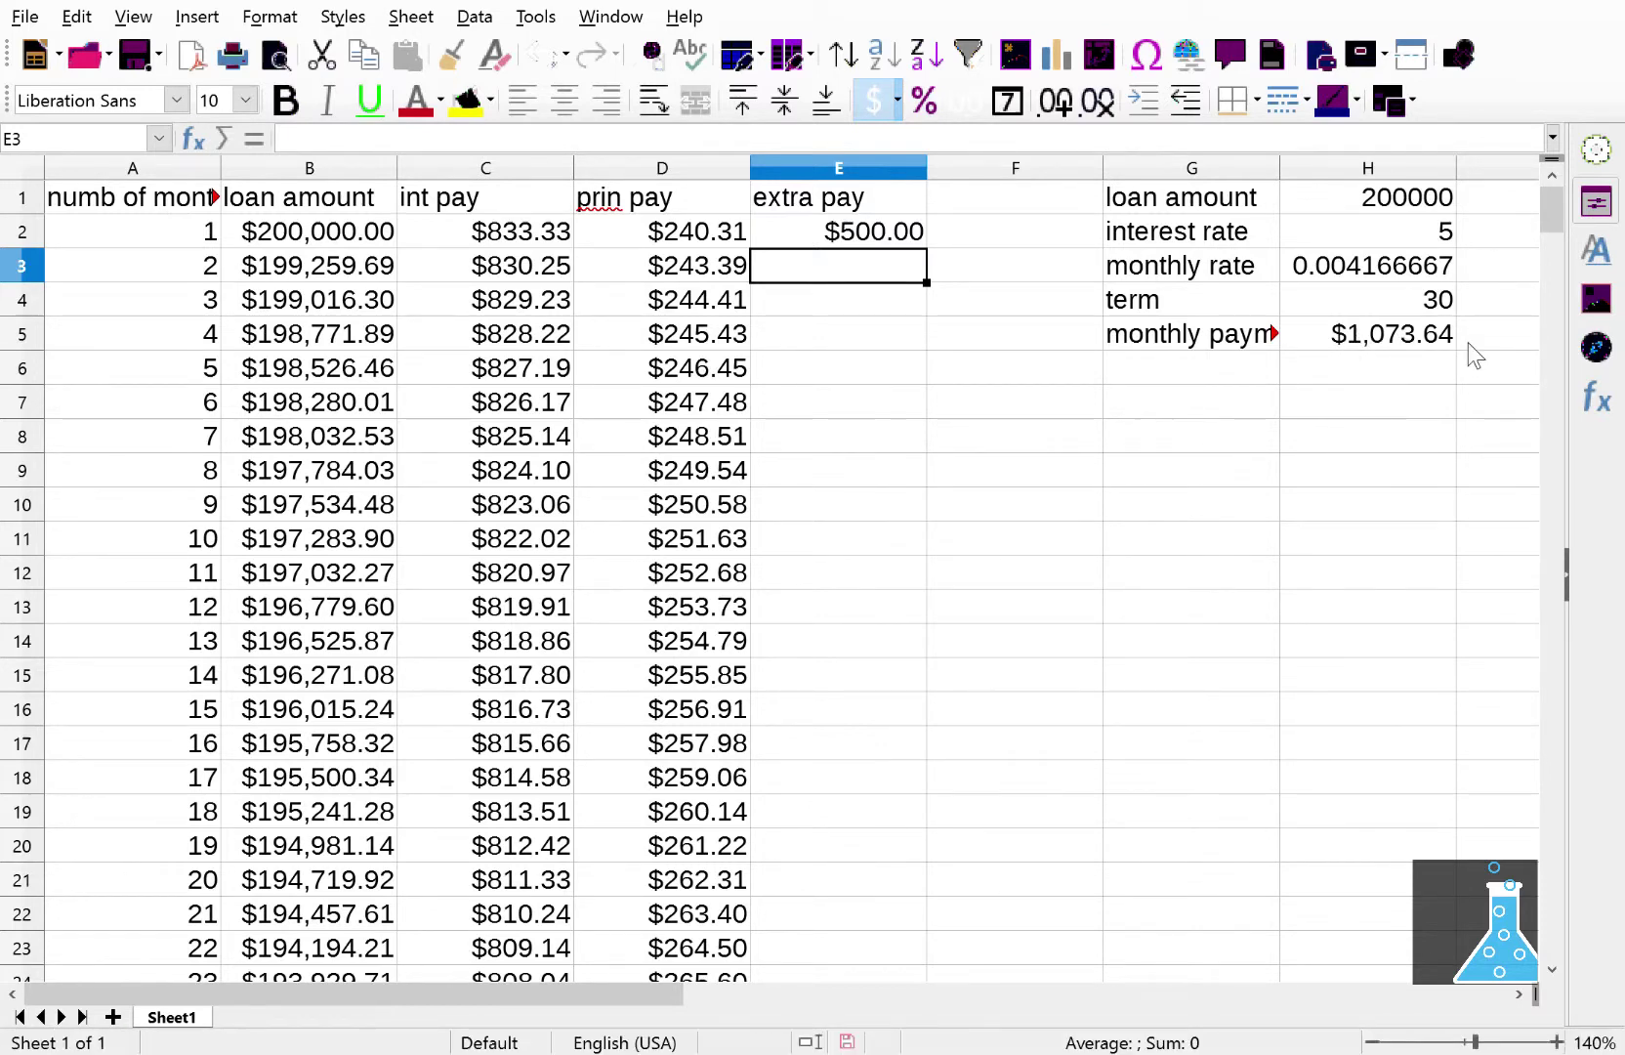
left_click_drag(1556, 215, 1557, 906)
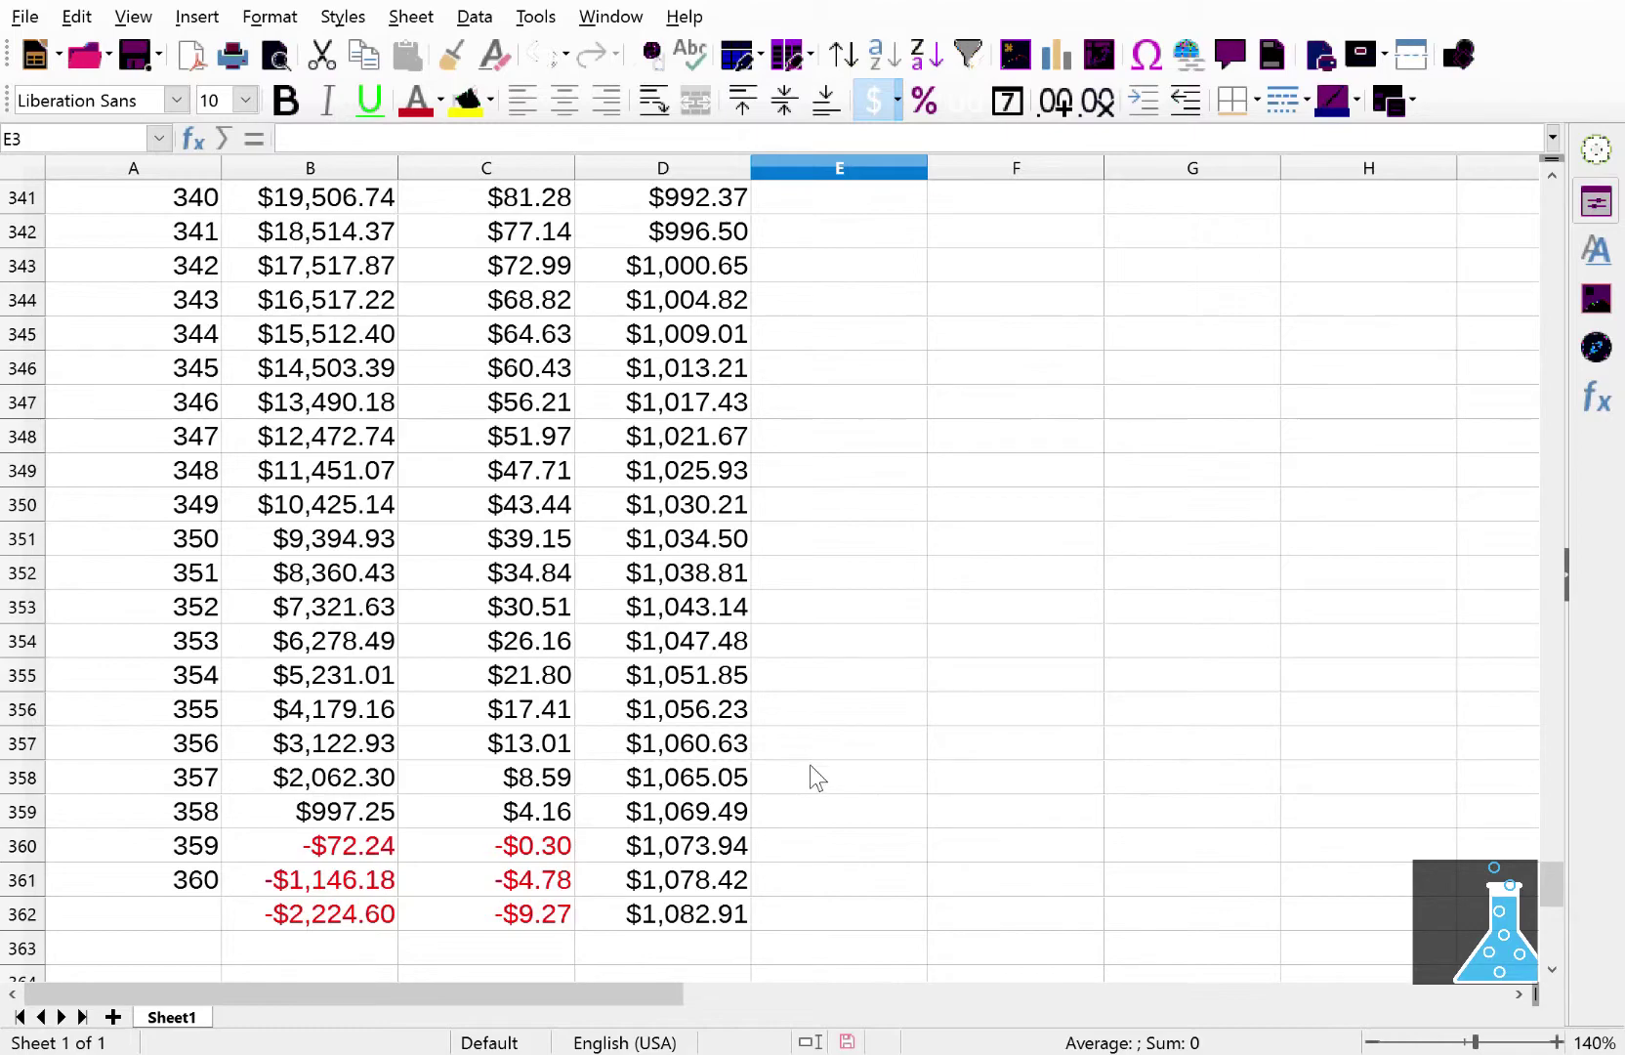
left_click_drag(1549, 898, 1542, 196)
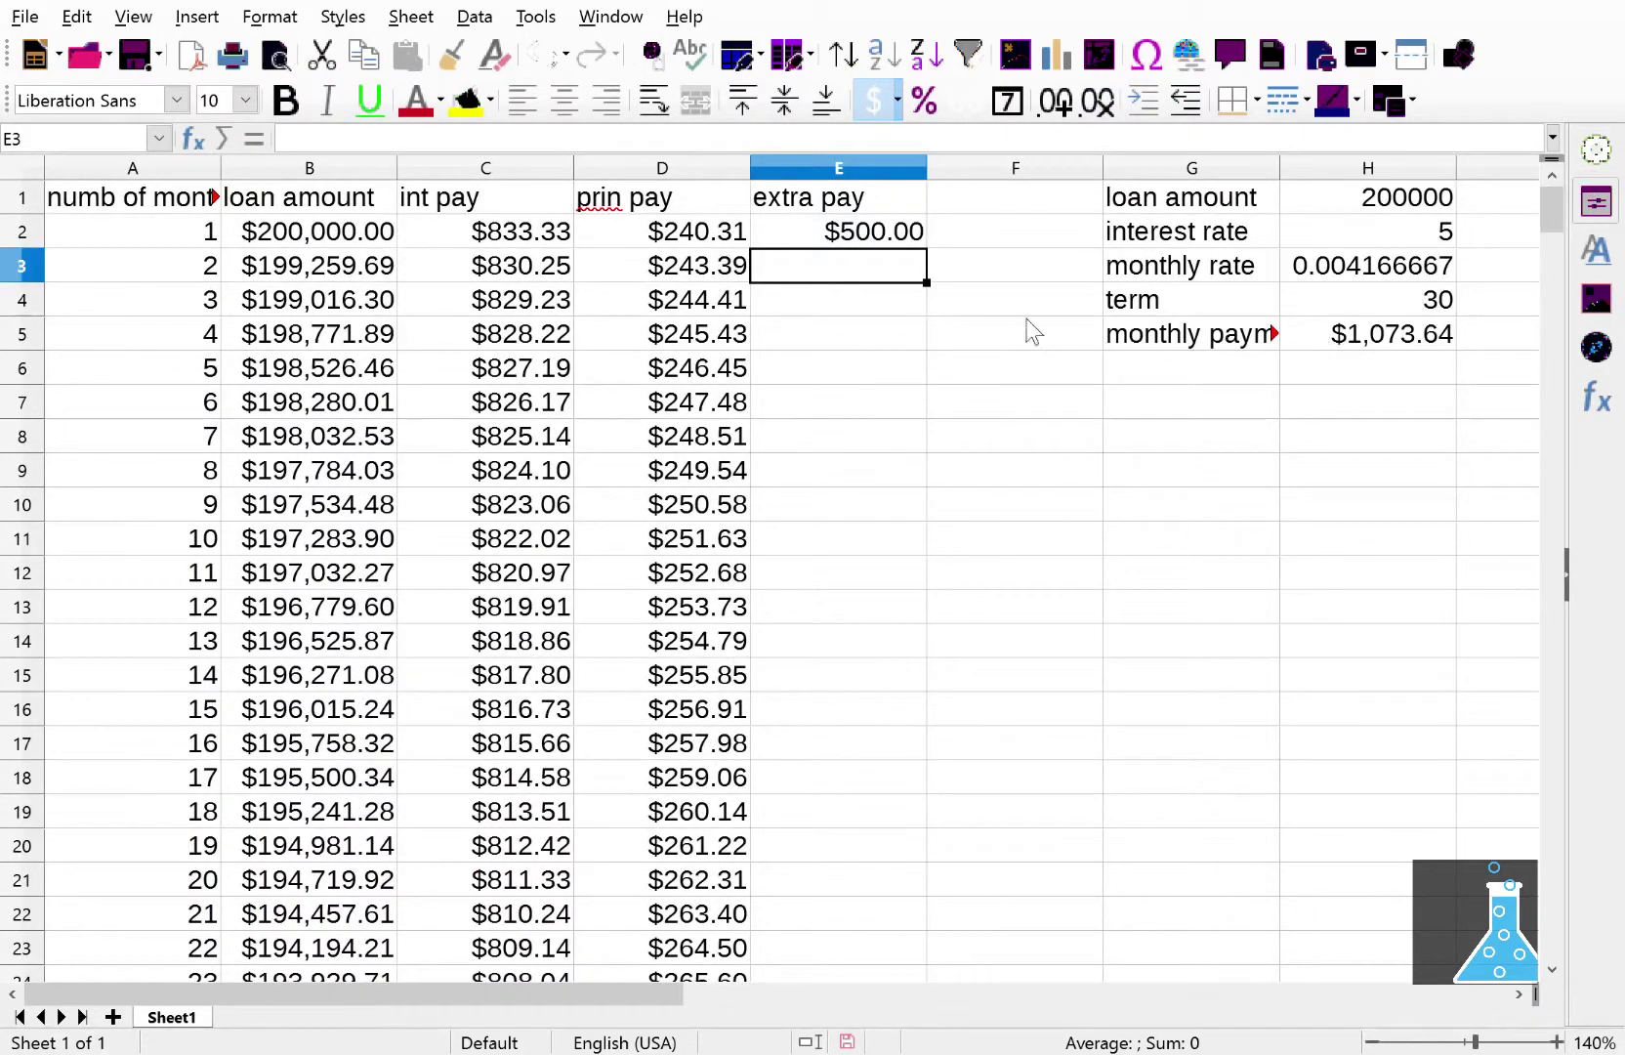
left_click(798, 243)
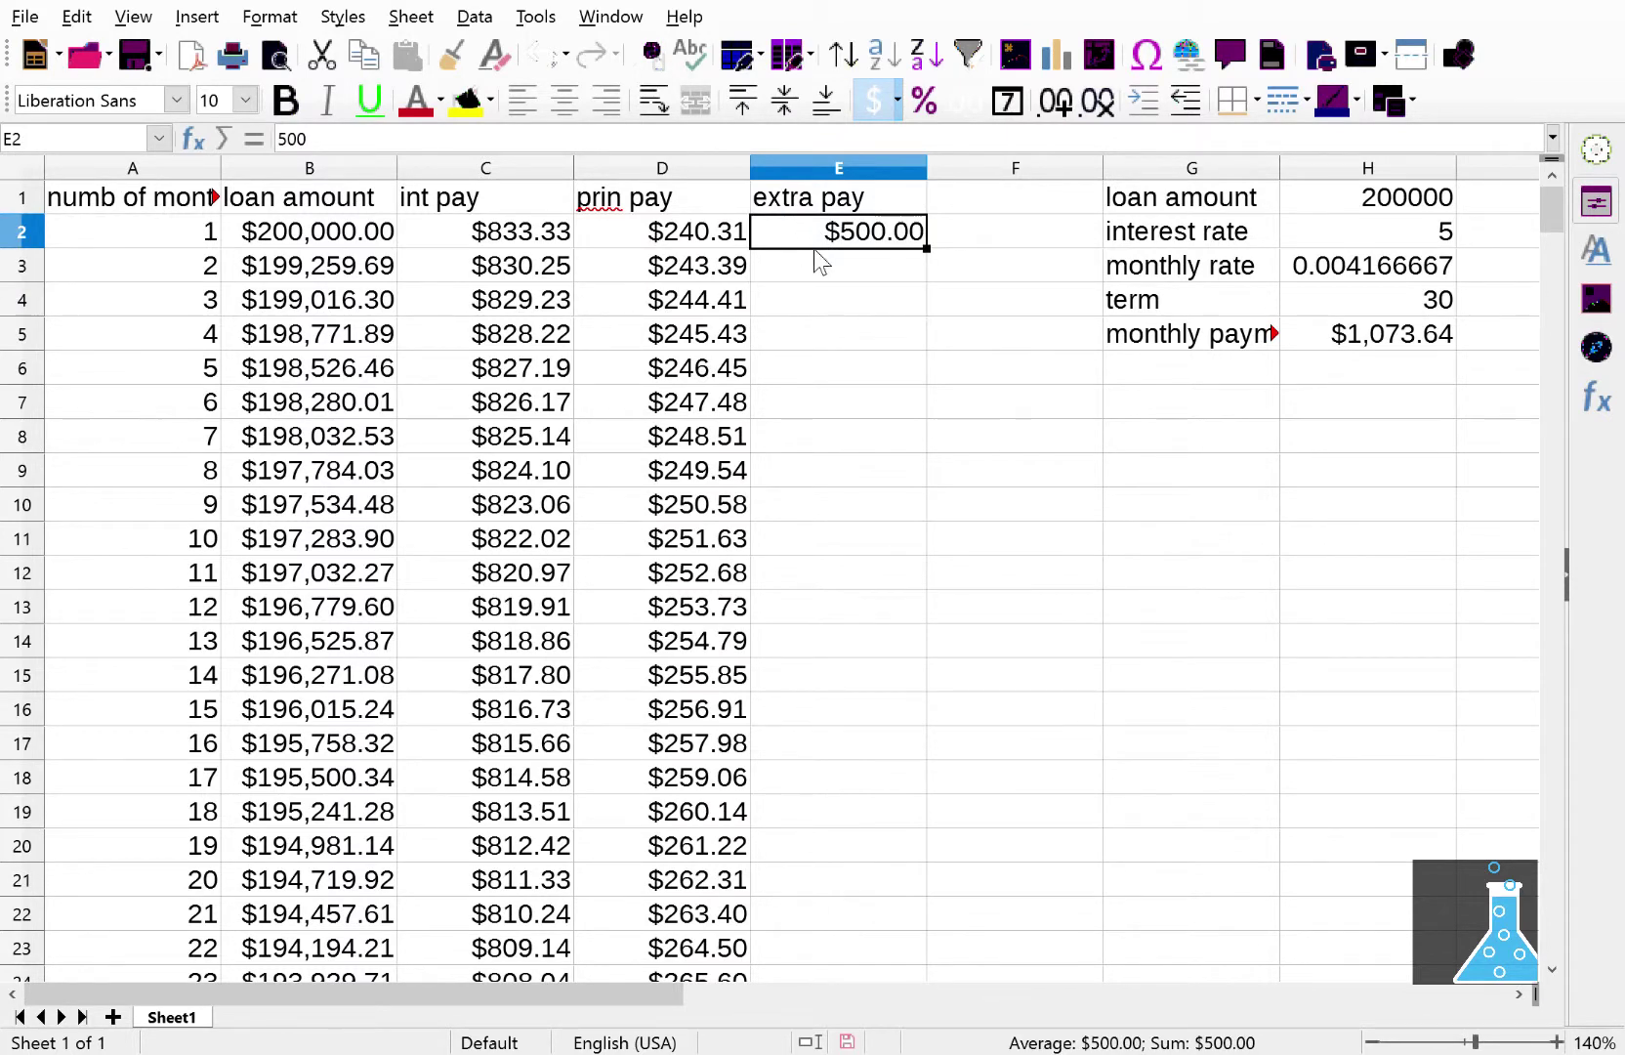
Step: Set the extra payment to 200 in E2 and E3, and fill it down to E121 to cover months 1 to 120
key("Delete")
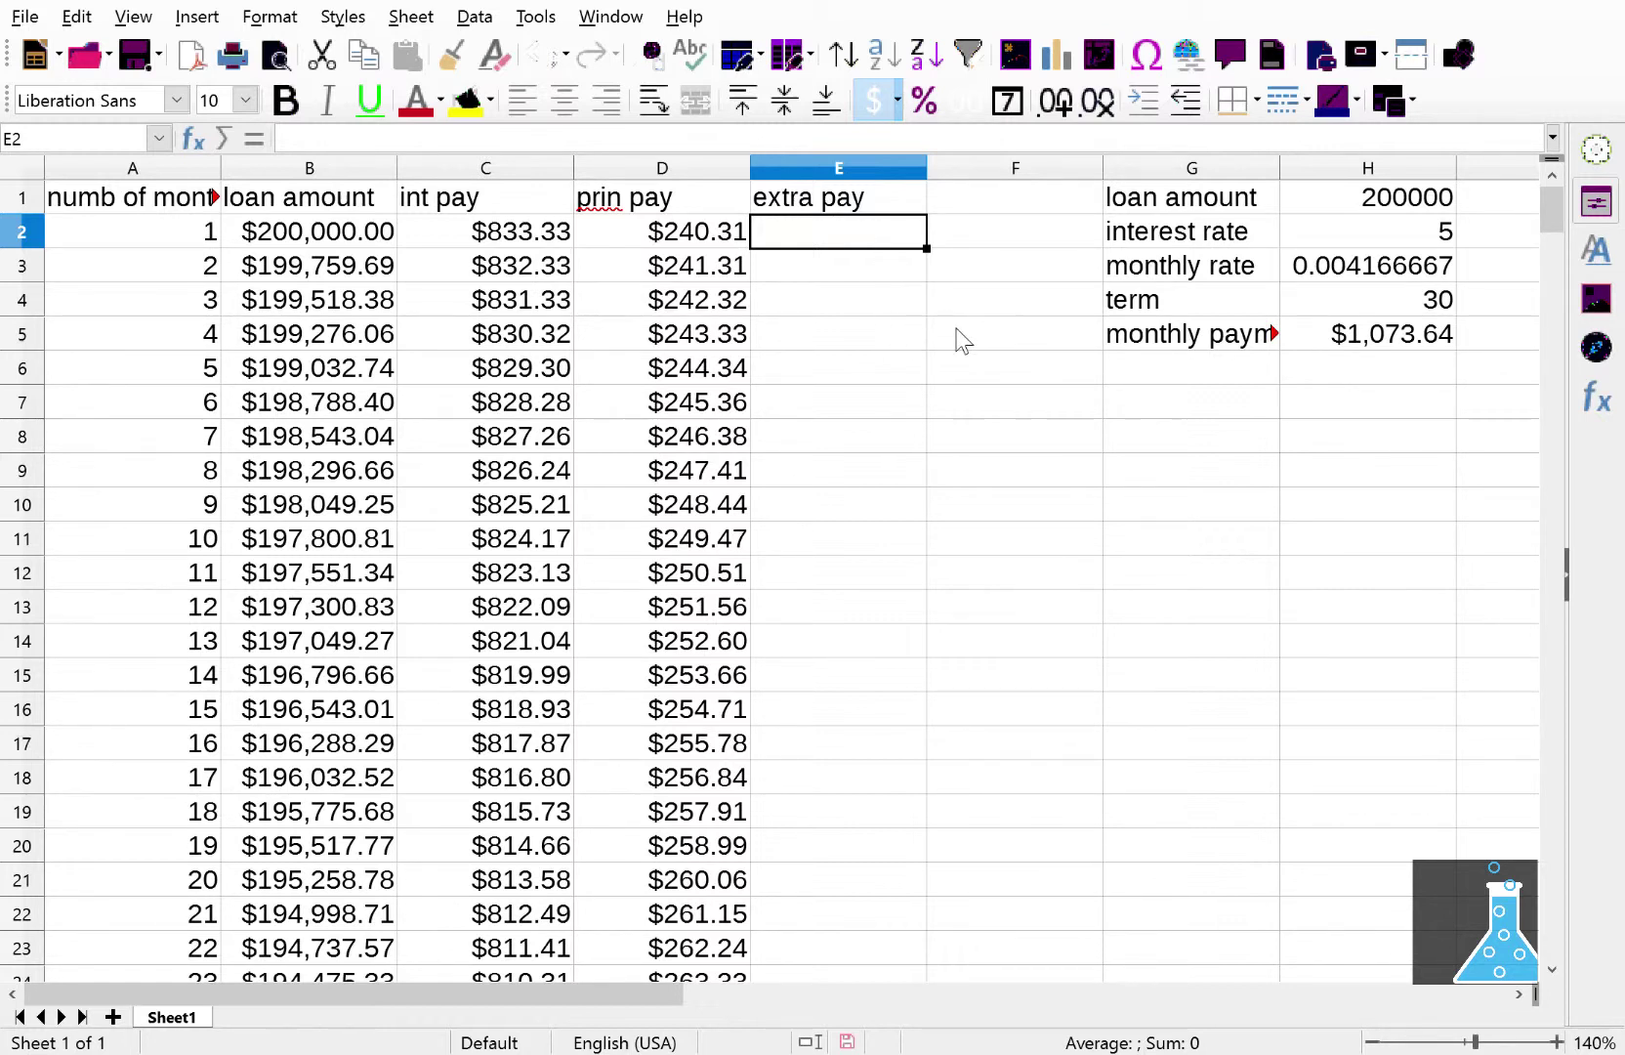
type("200")
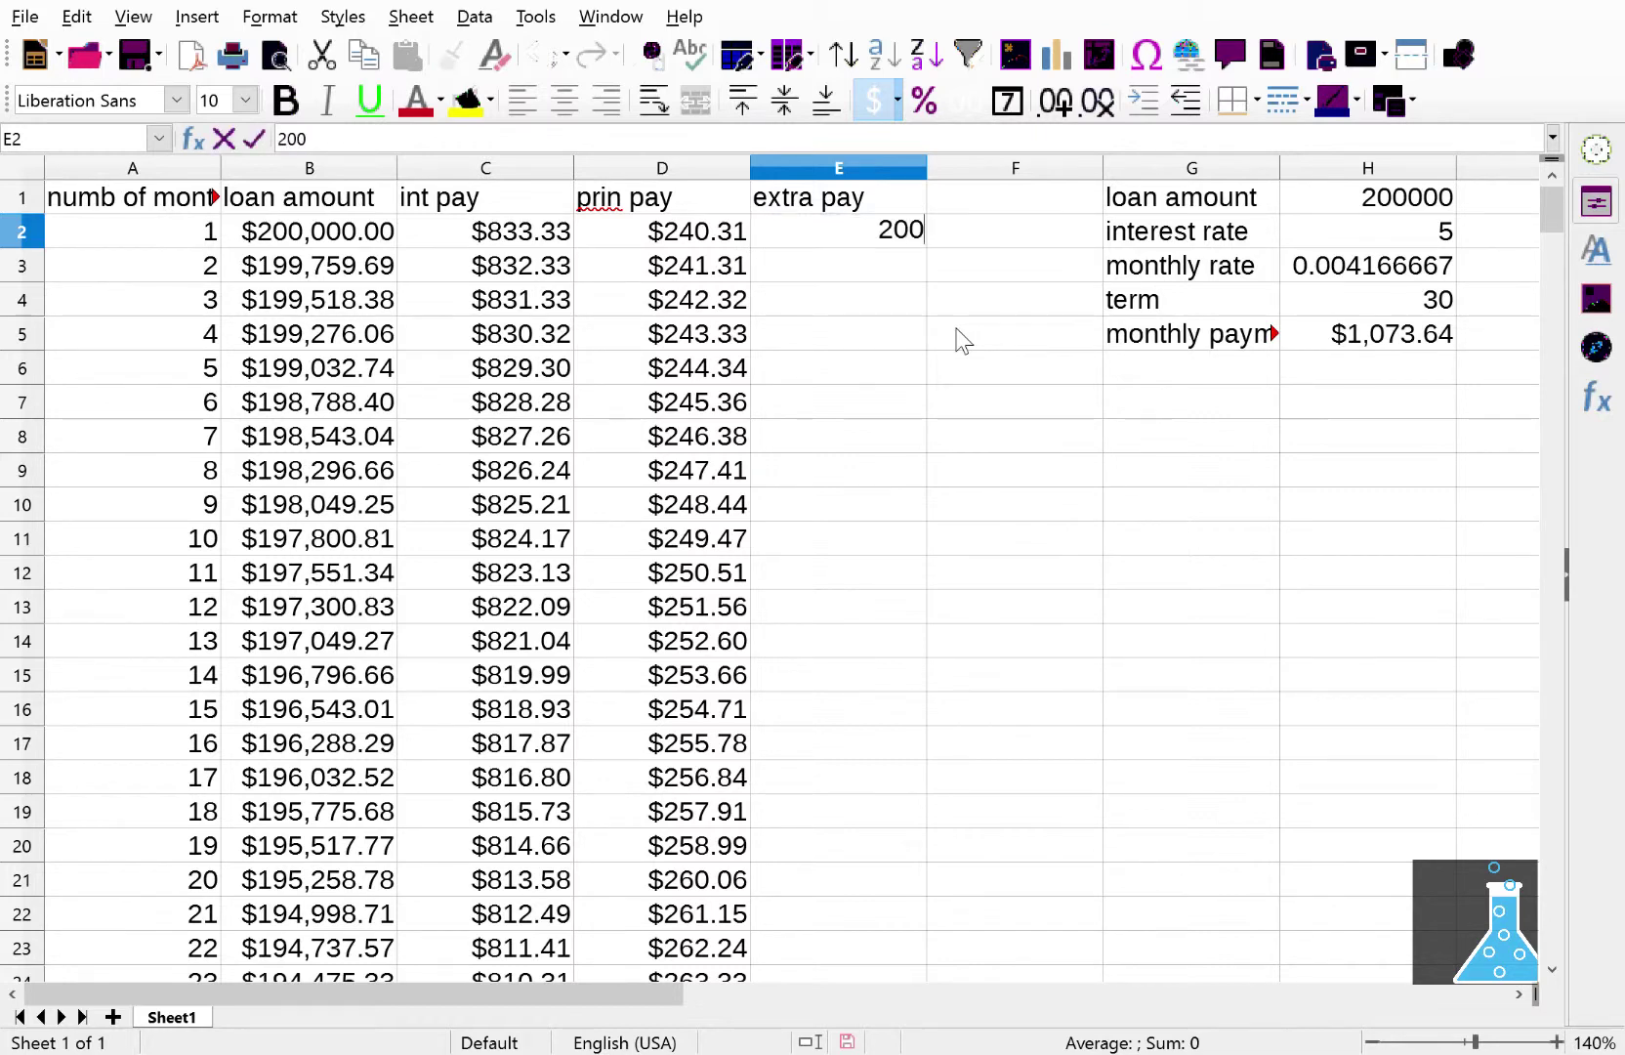
key("Return")
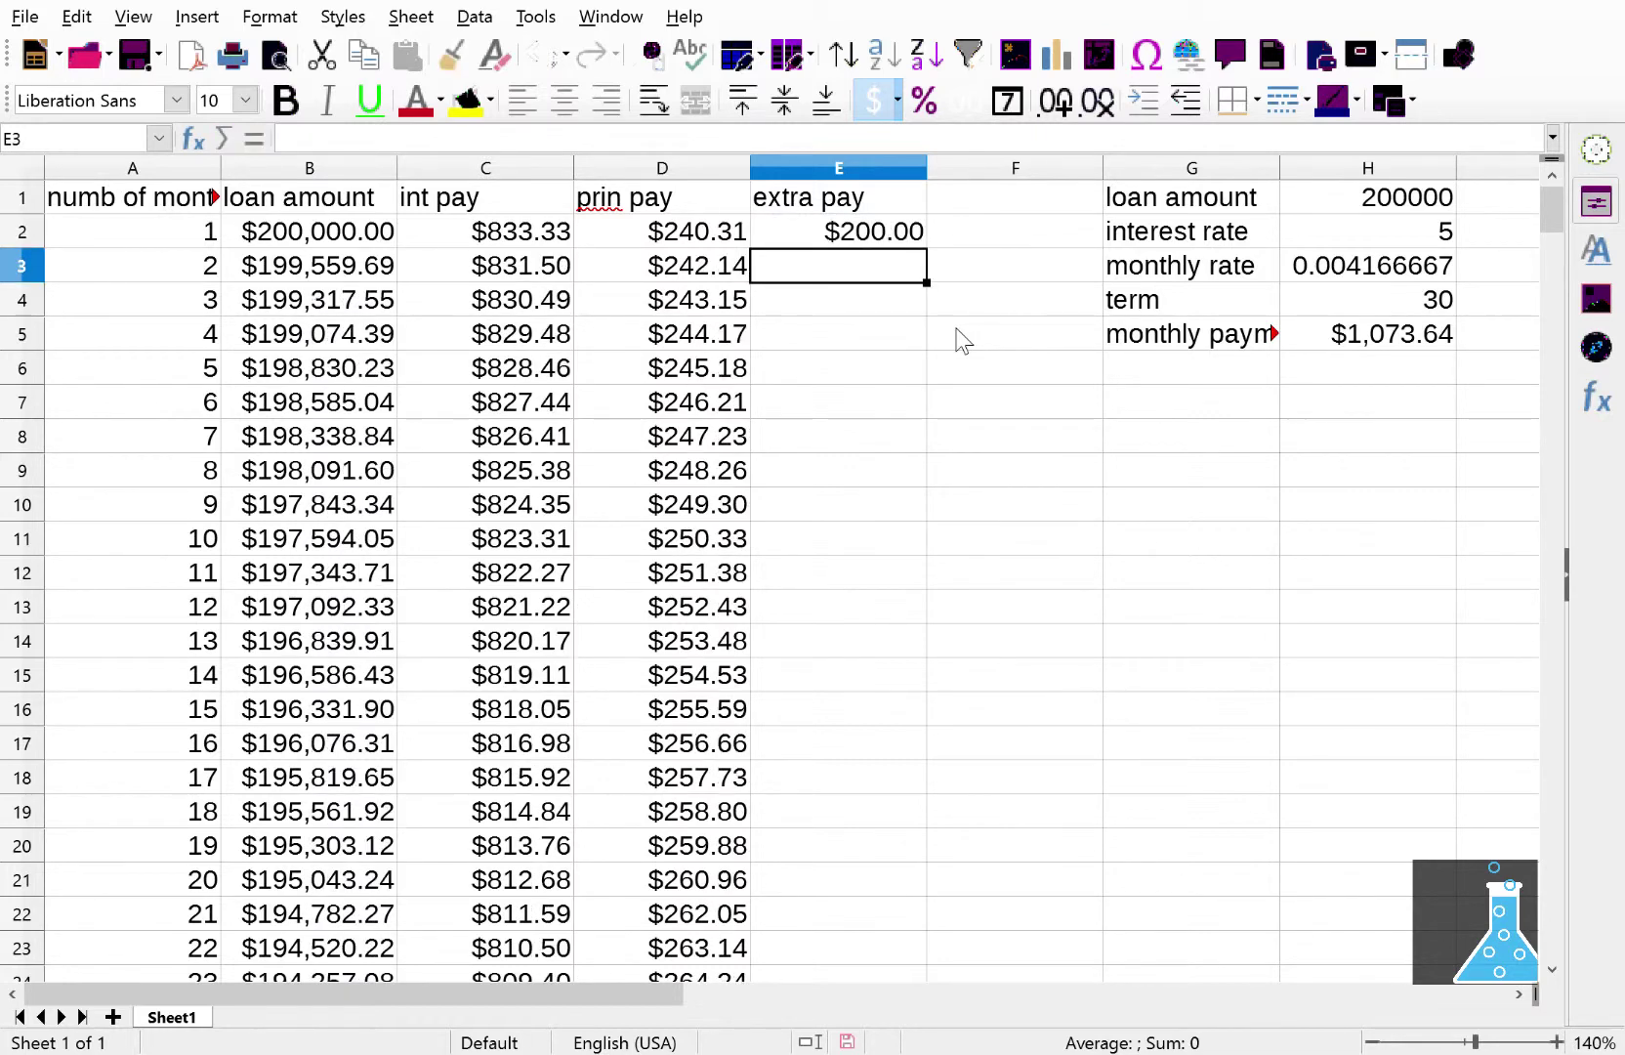
type("2000")
key("Return")
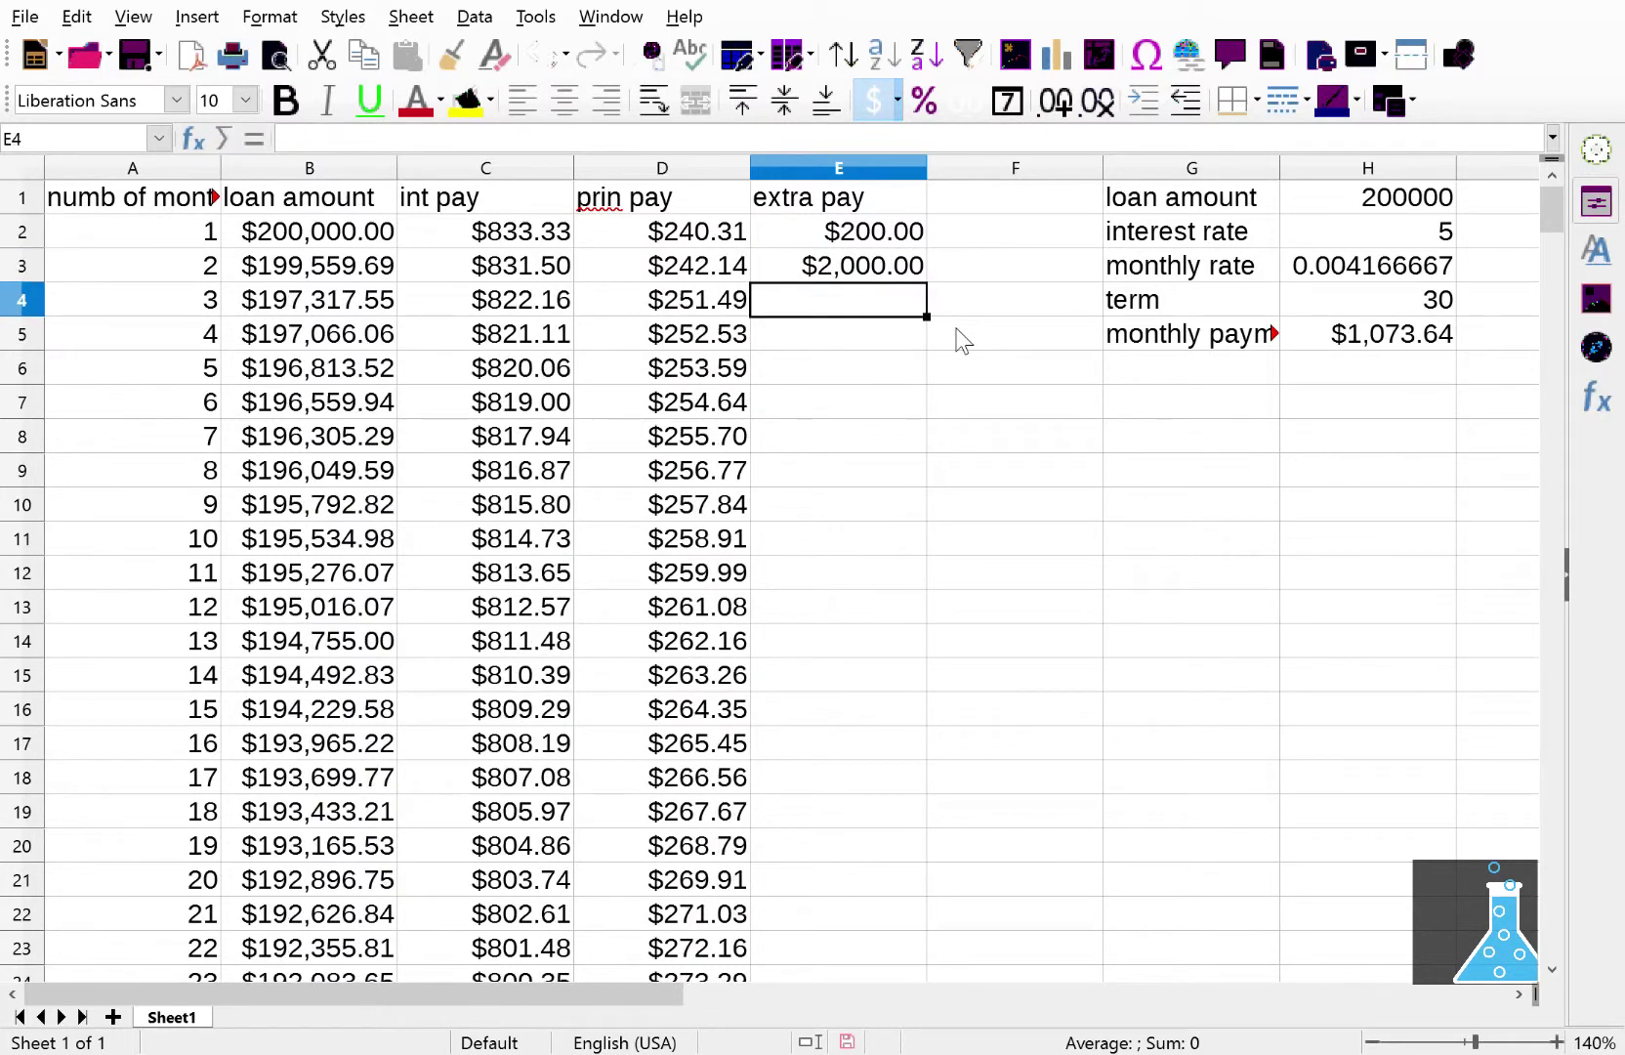
key("Up")
type("200")
key("Return")
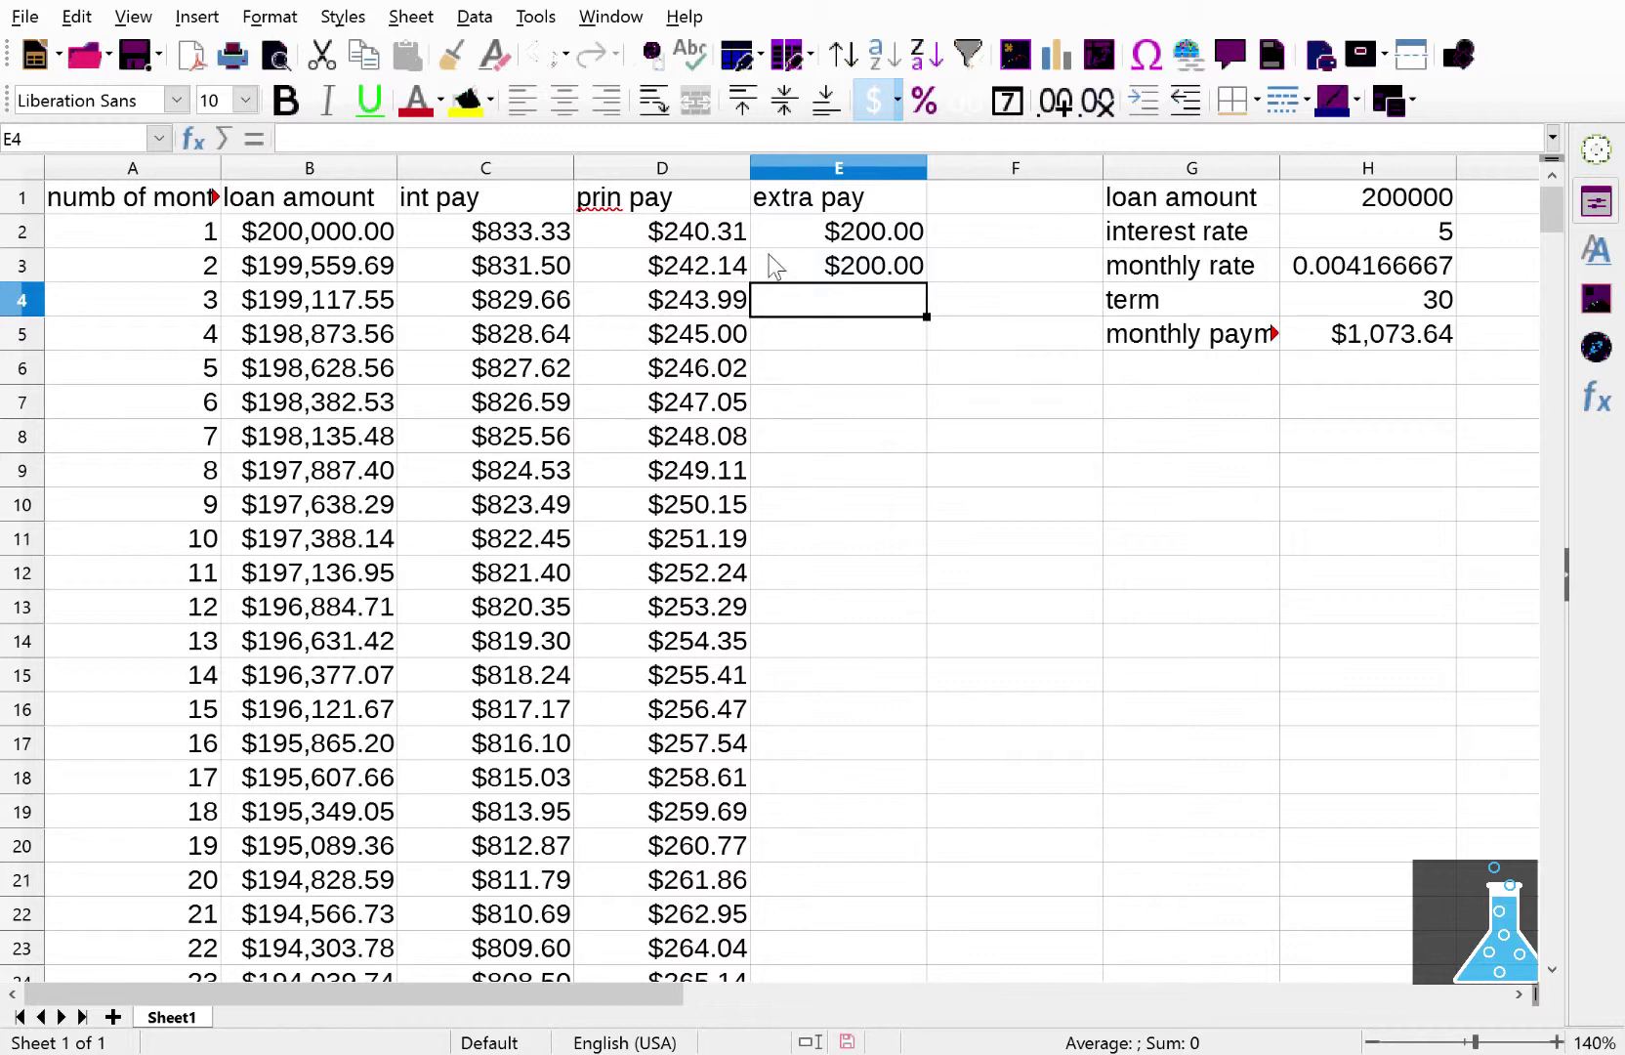
left_click_drag(879, 232, 946, 574)
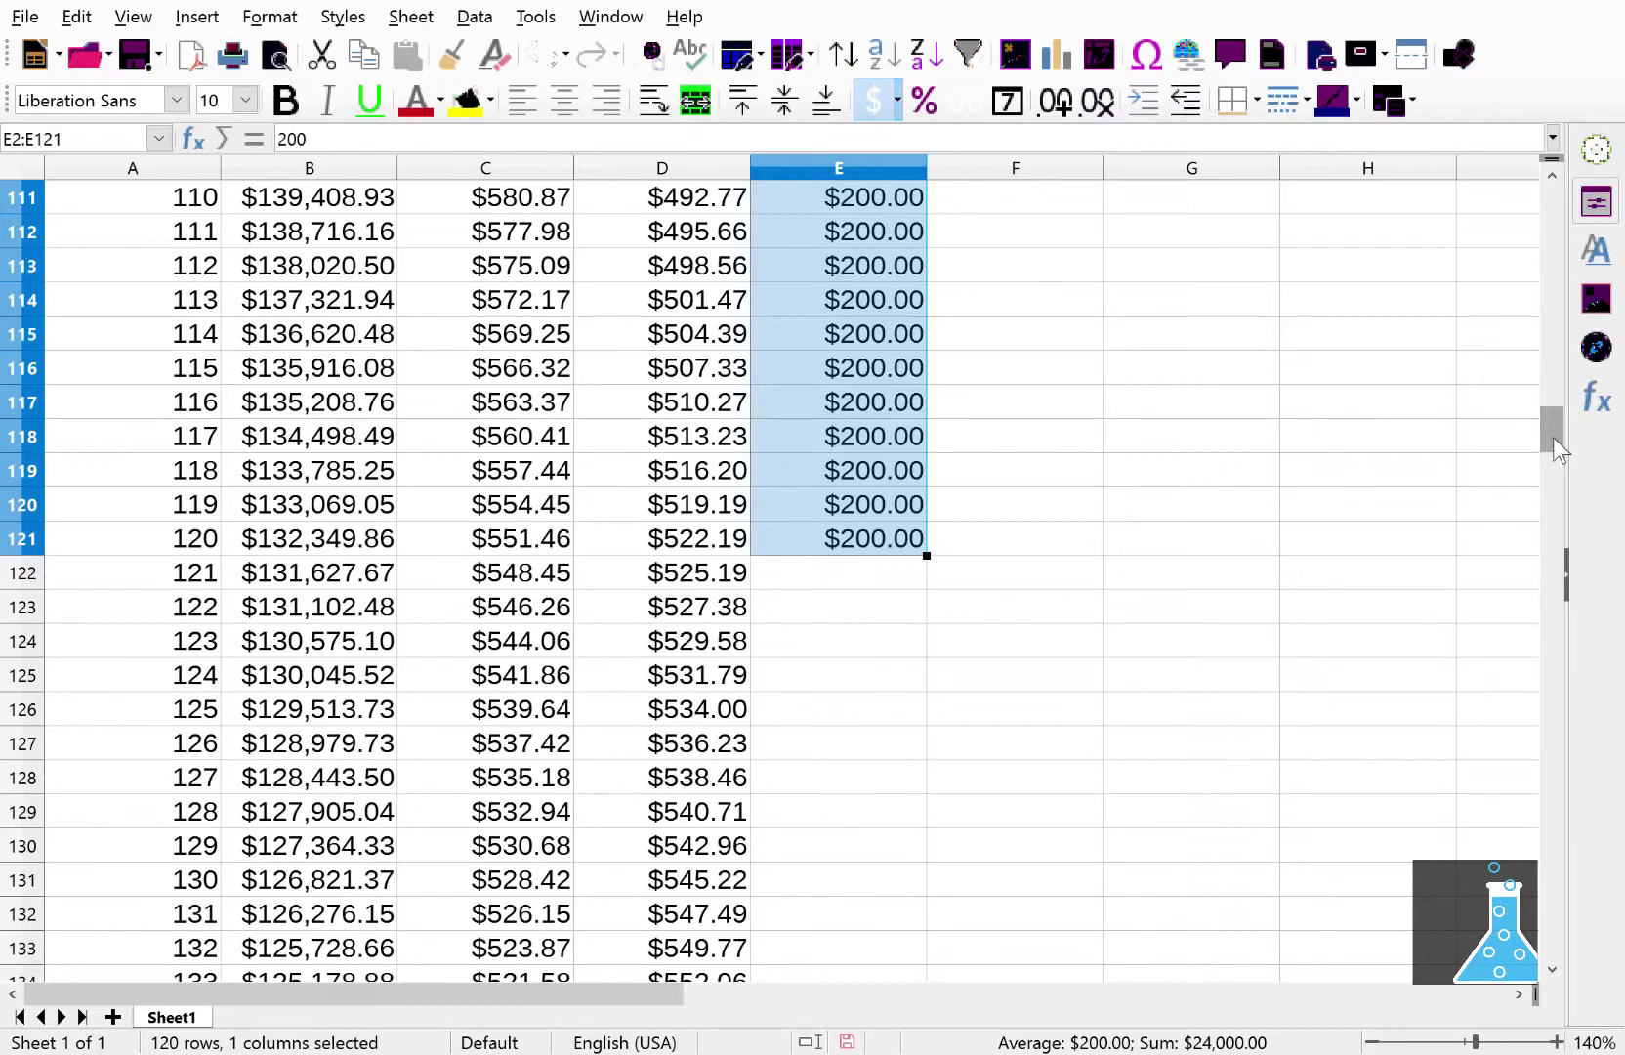
Step: Find the last month with a positive balance and enter =292/12 beside it in F293 to convert the payoff time to years
left_click_drag(1553, 437, 1580, 779)
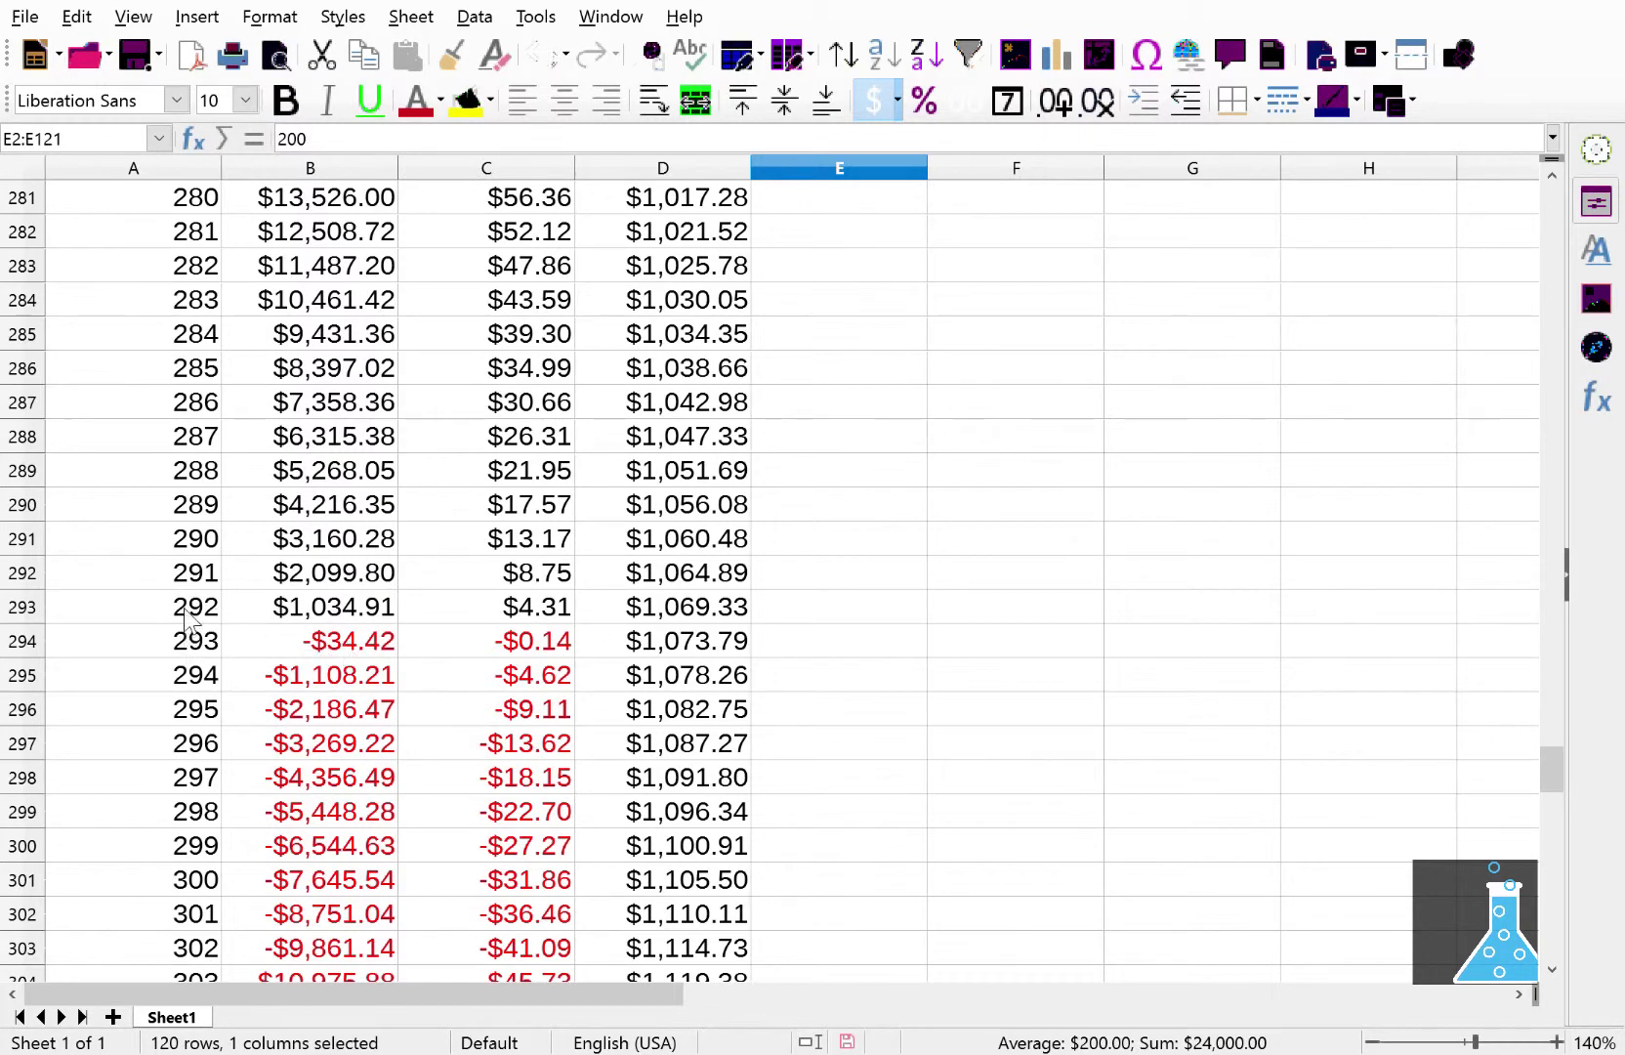
left_click(1098, 620)
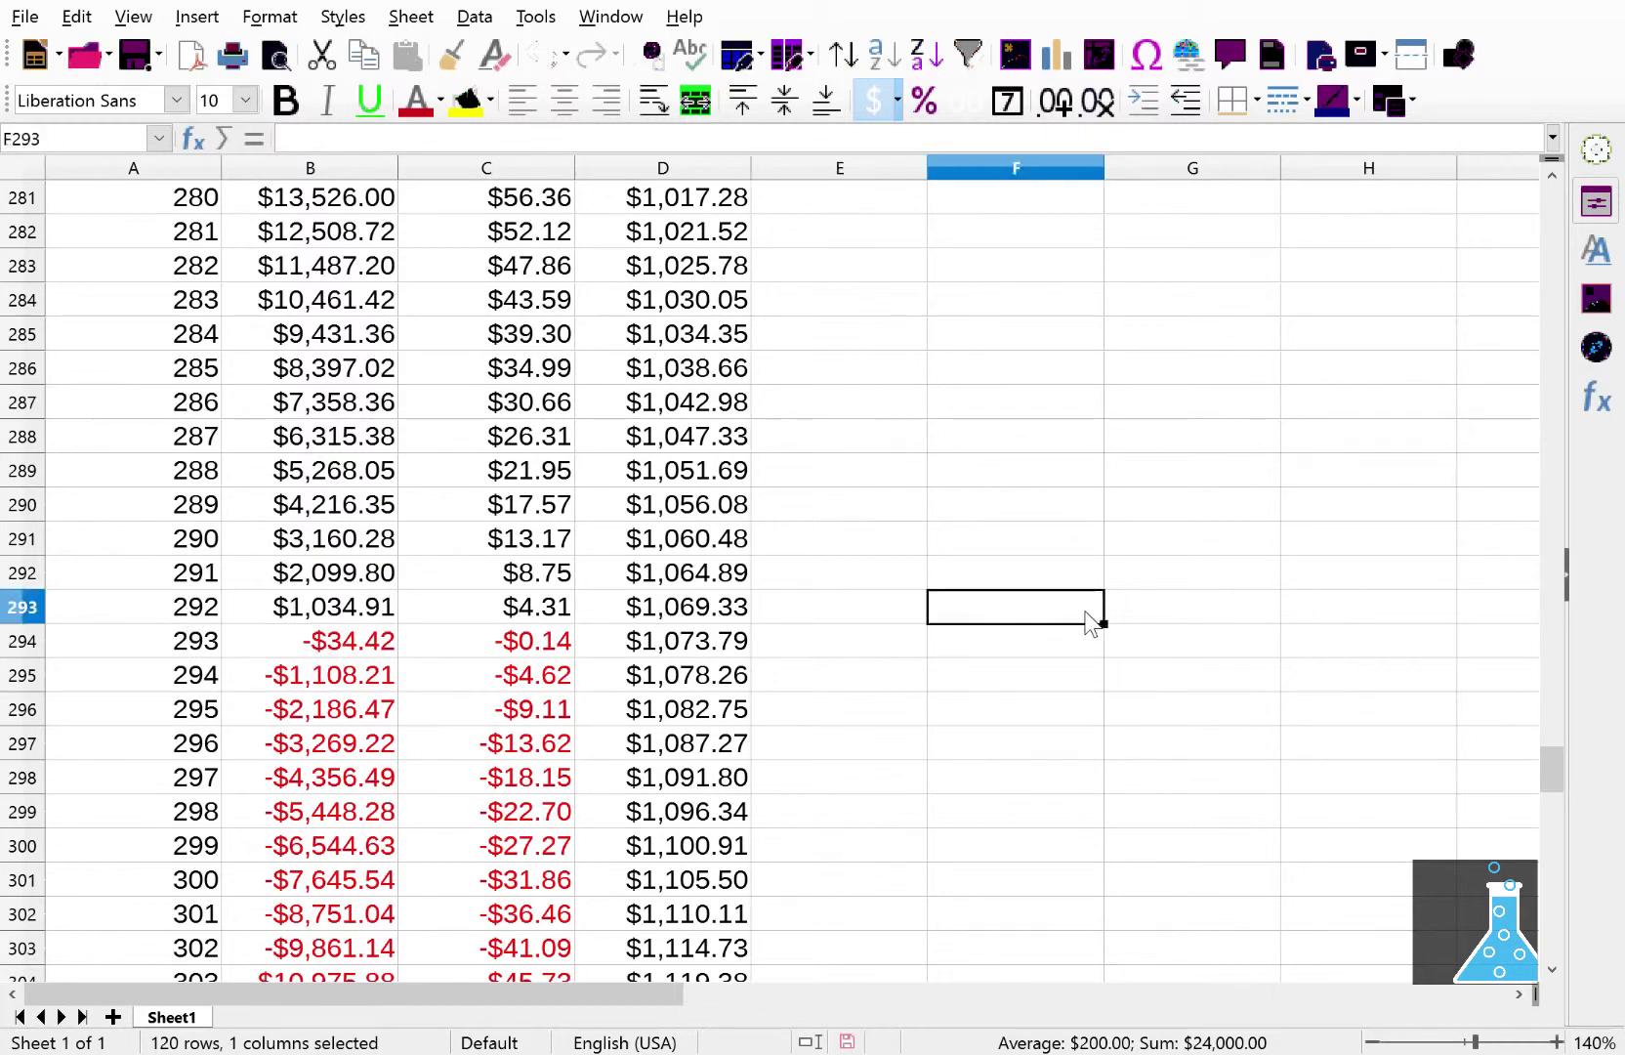
type("=")
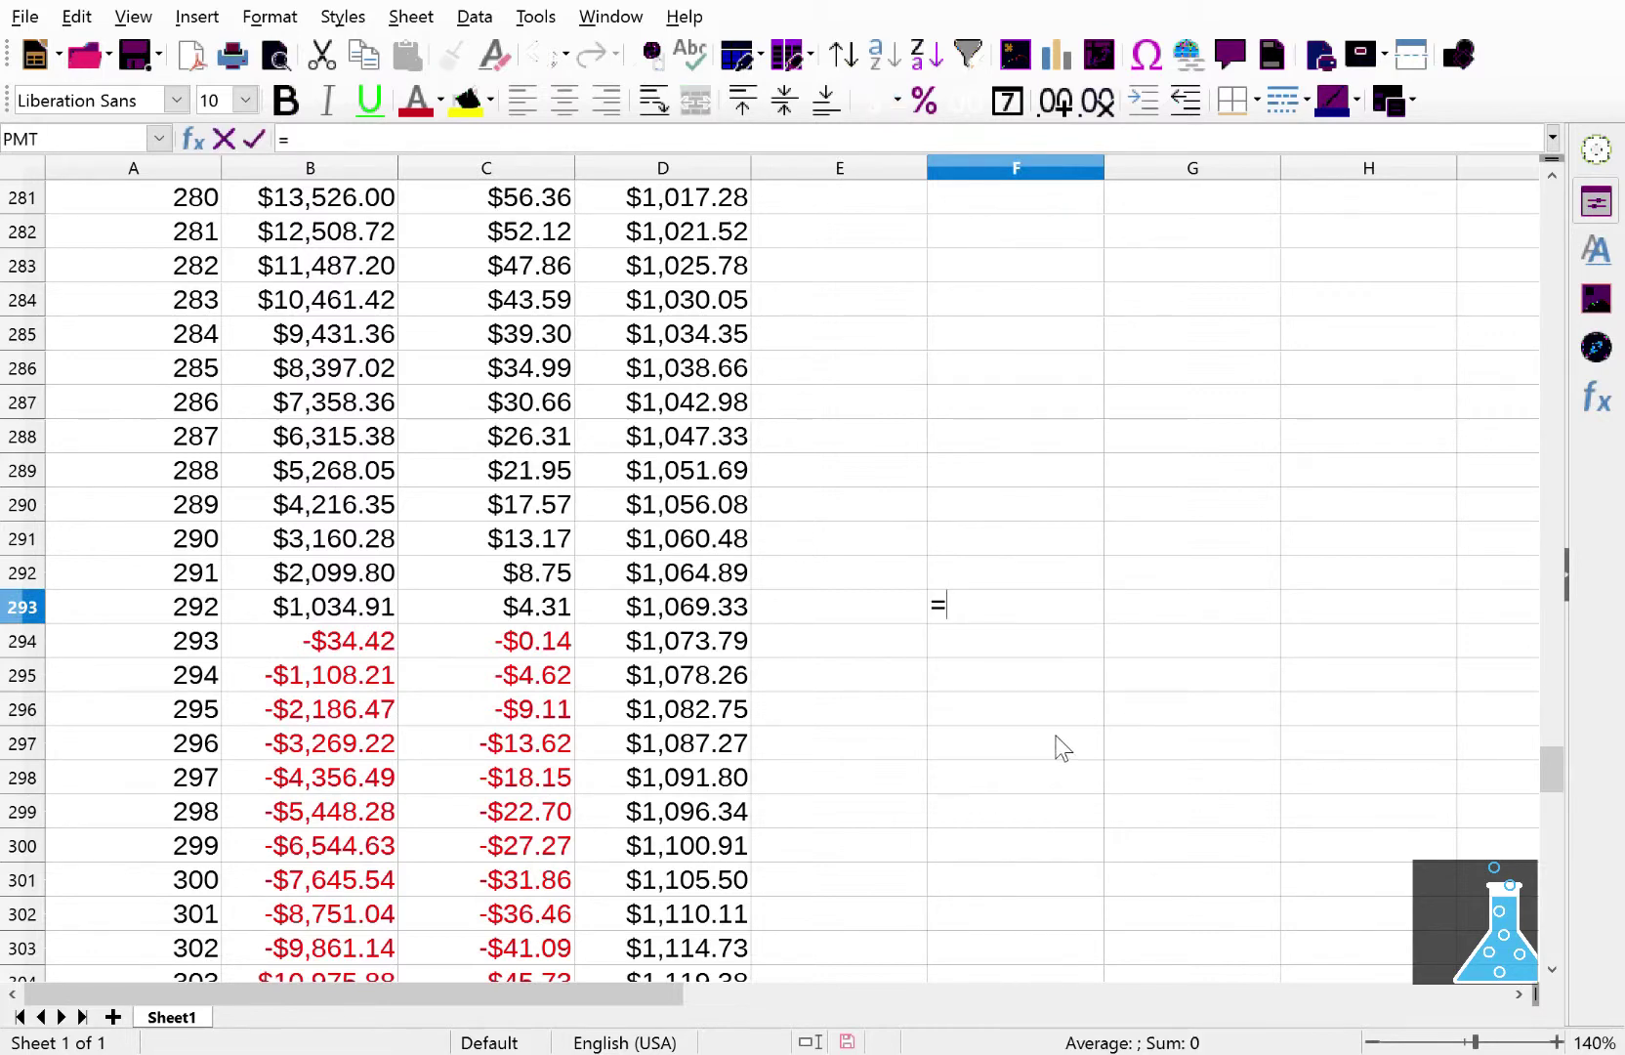
type("292/12")
key("Return")
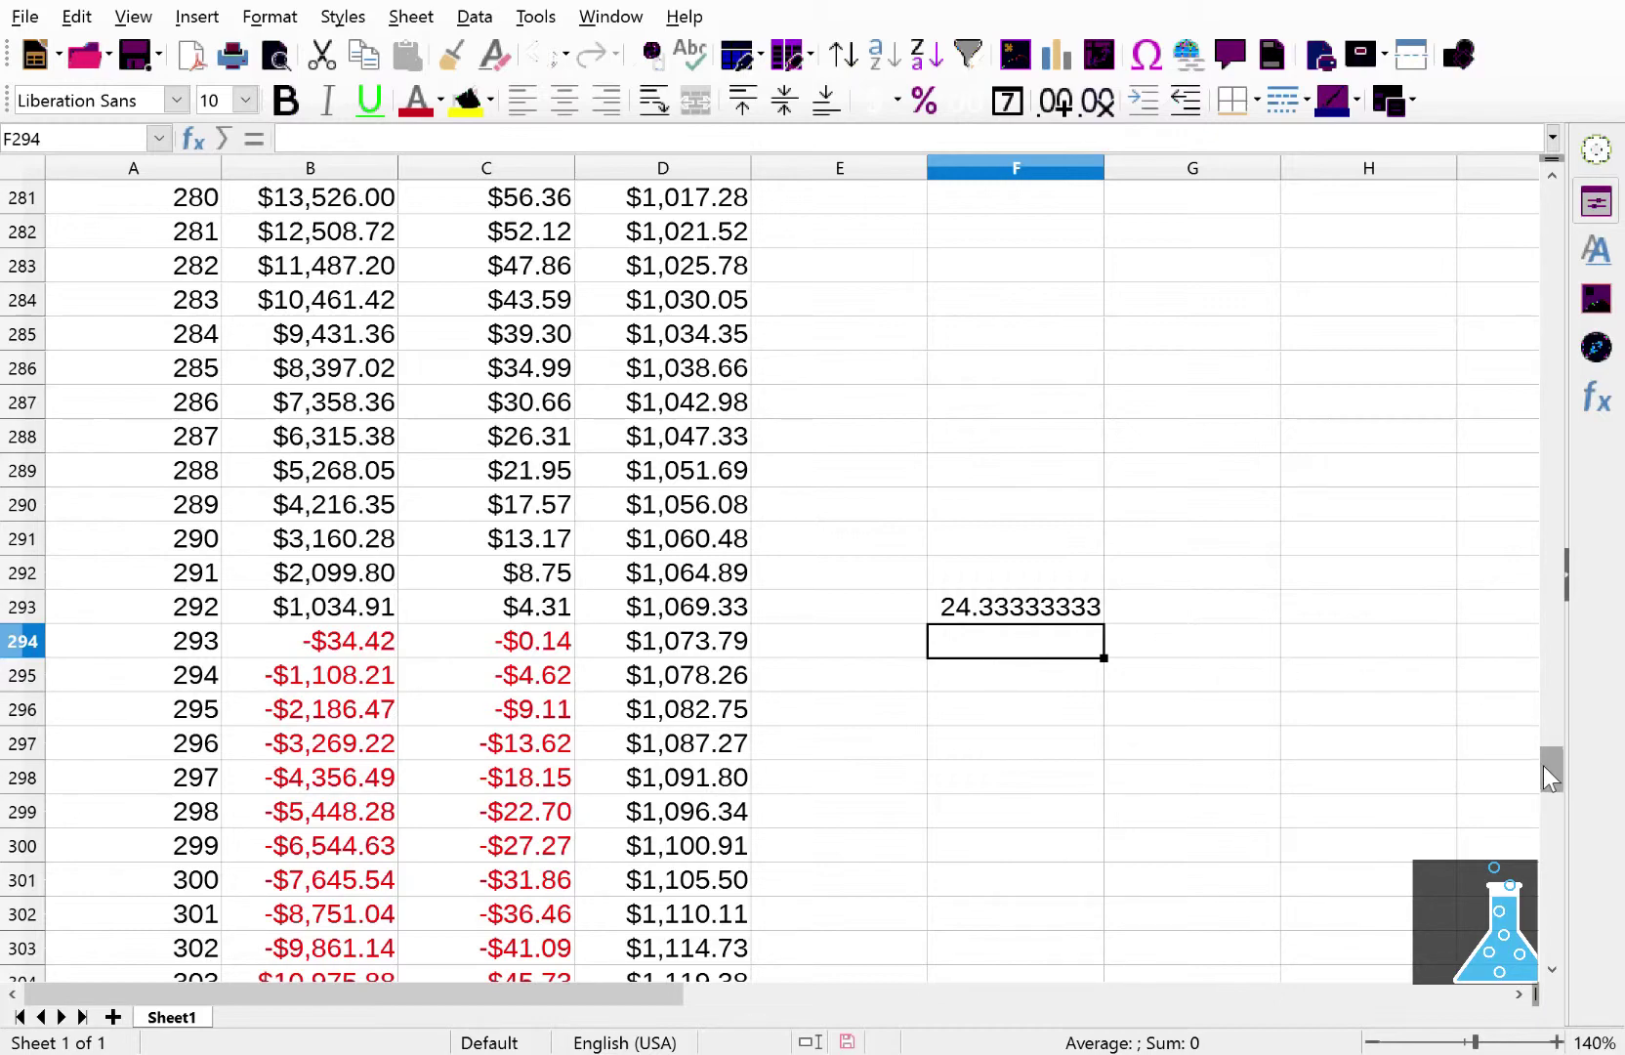
left_click_drag(1552, 776, 1558, 158)
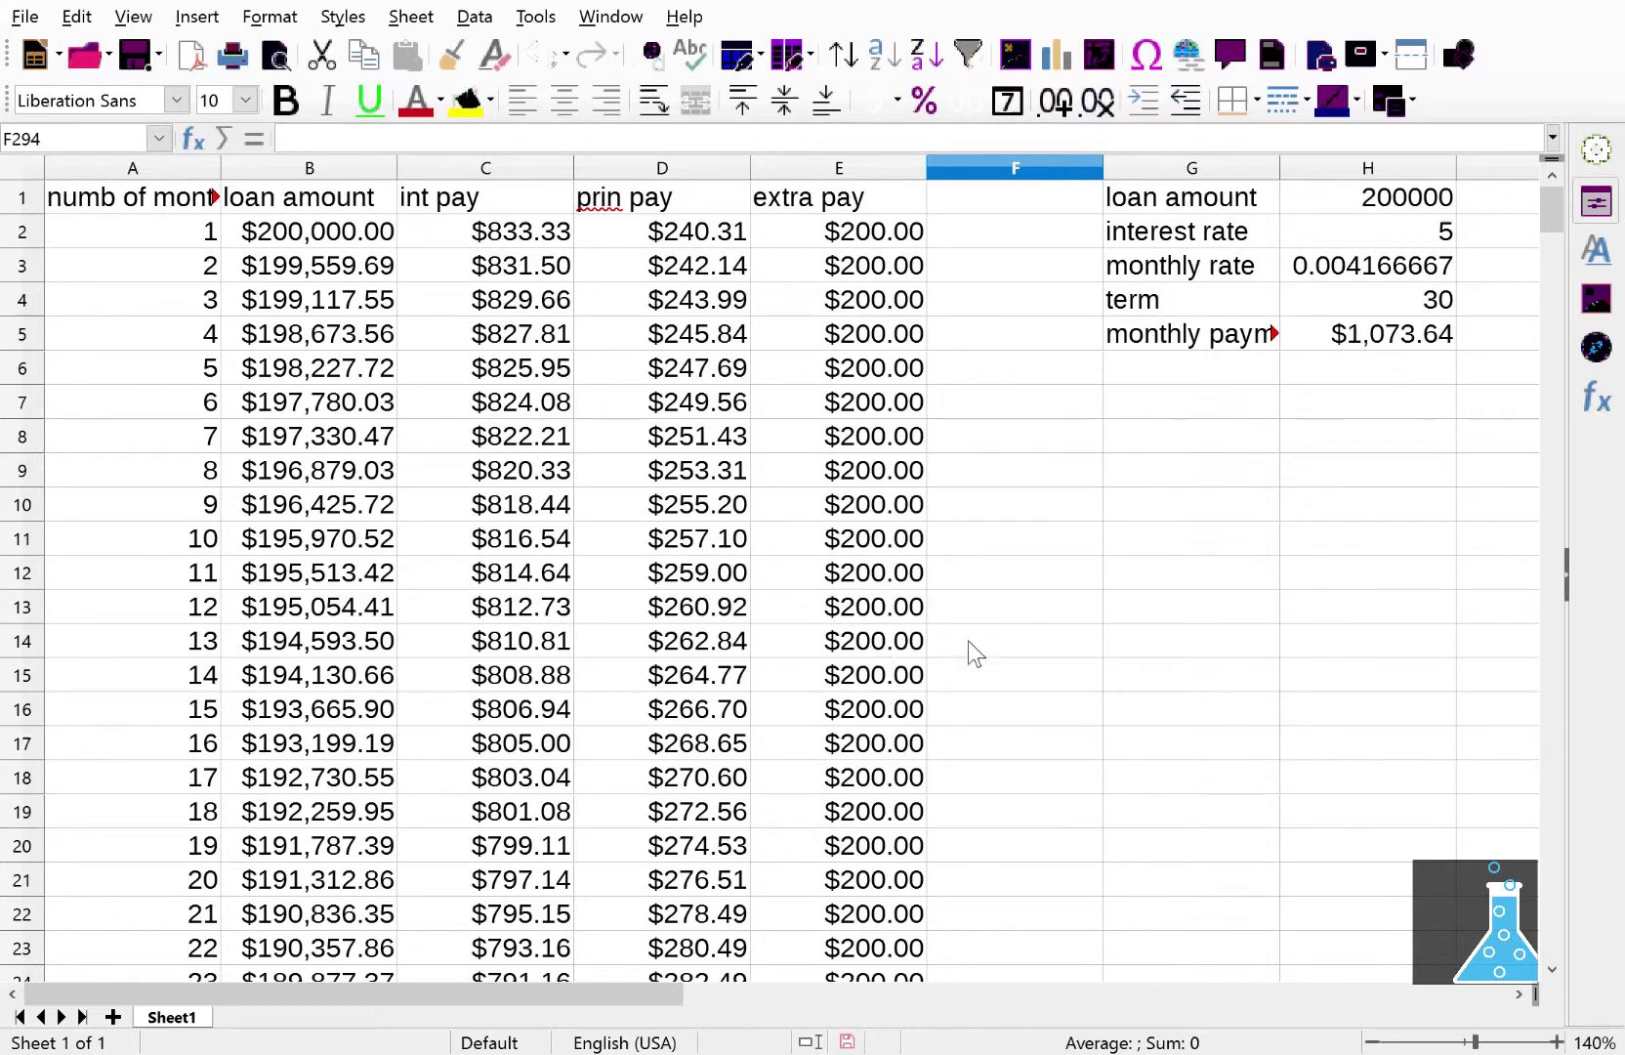
left_click_drag(1552, 219, 1553, 152)
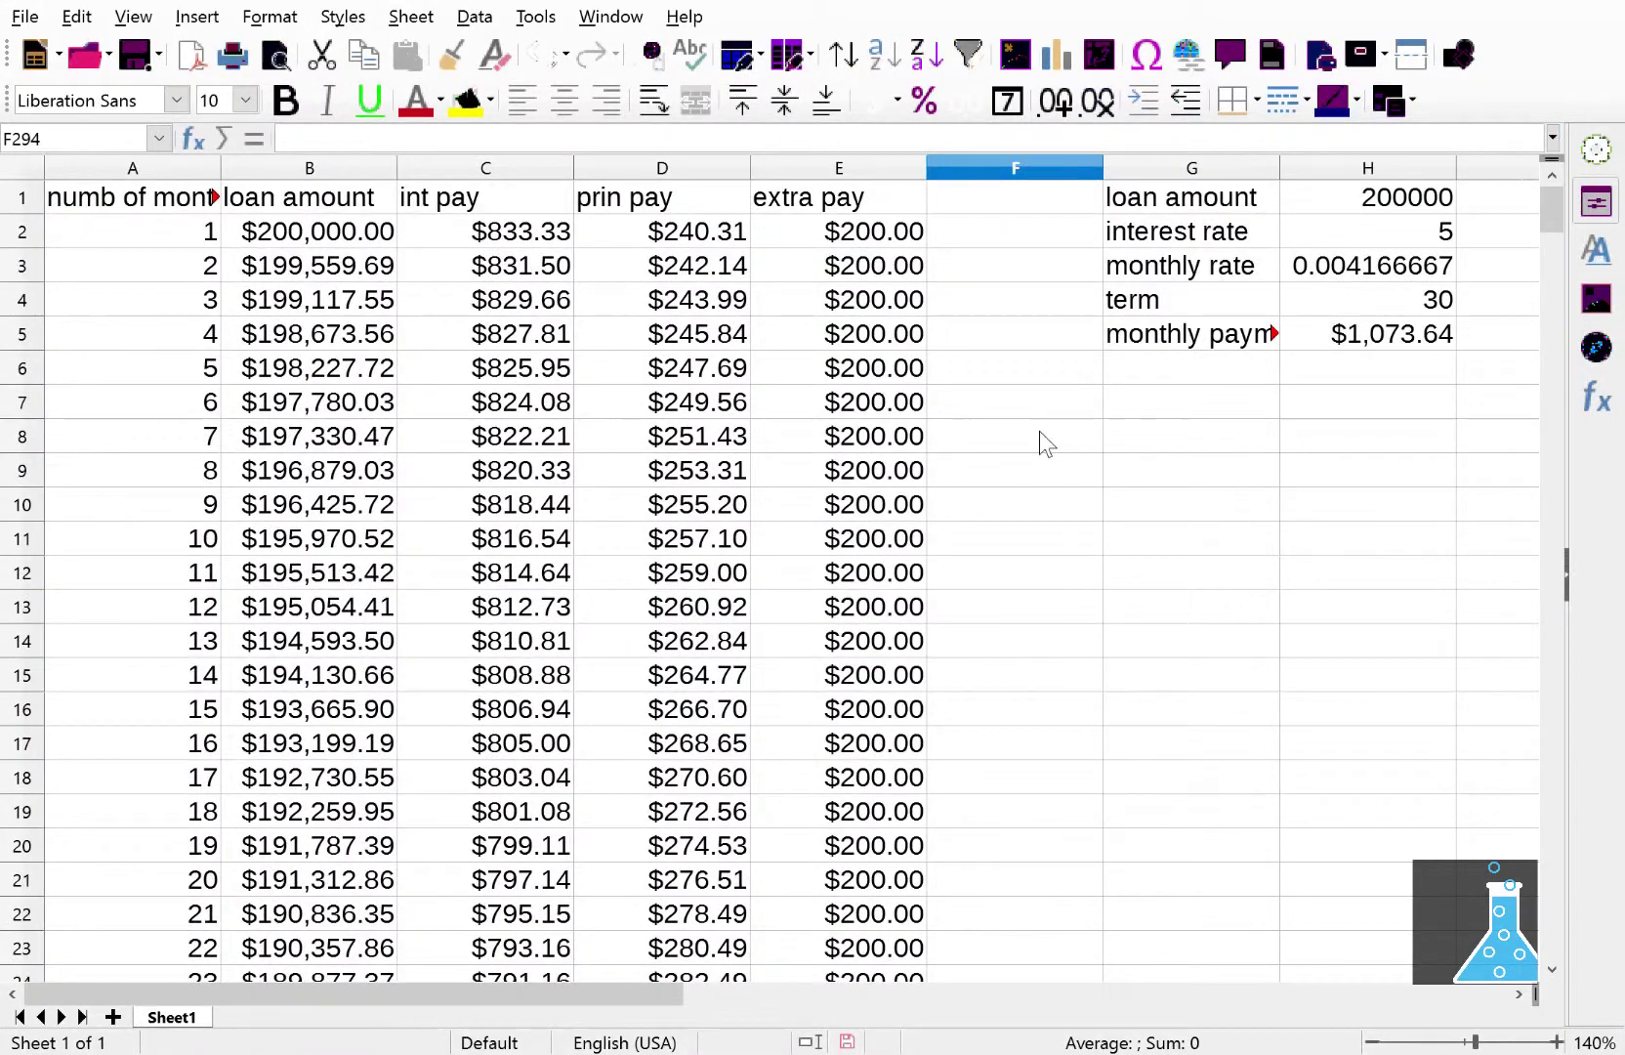